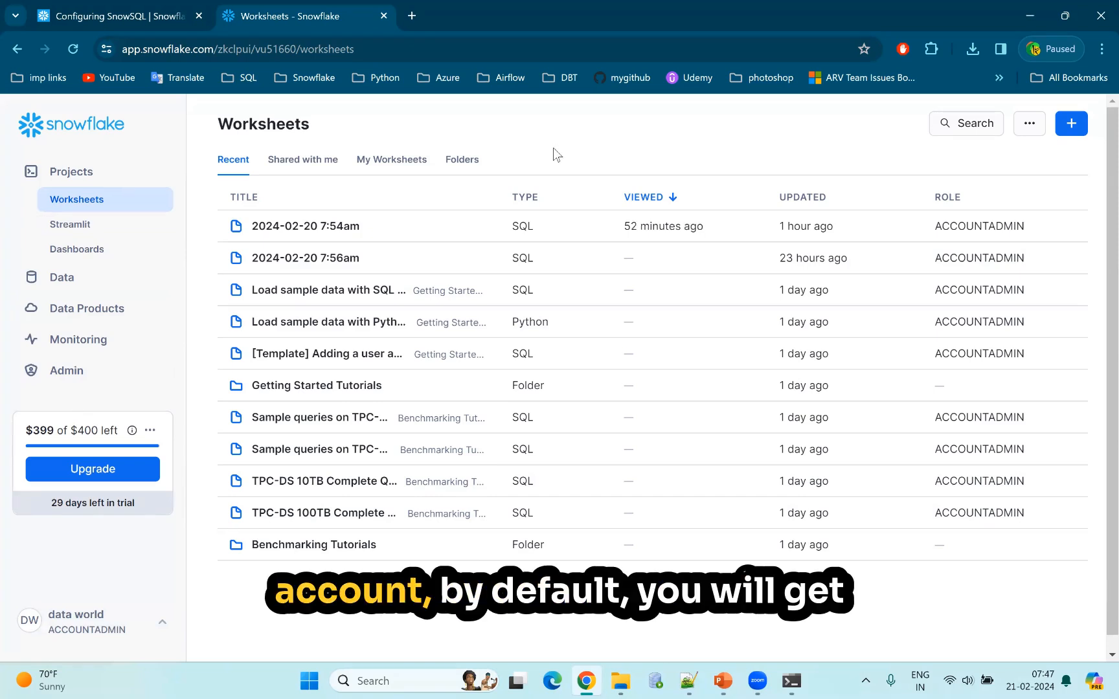
Open the account menu and view the roles available for switching.
click(164, 625)
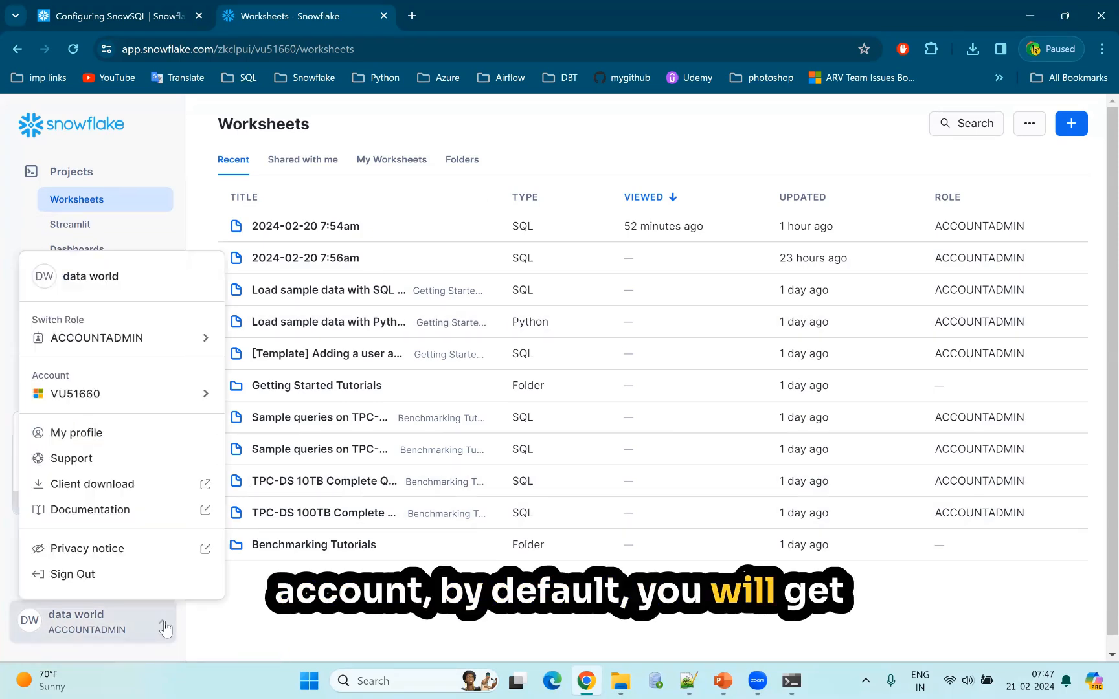
mouse_move(170, 350)
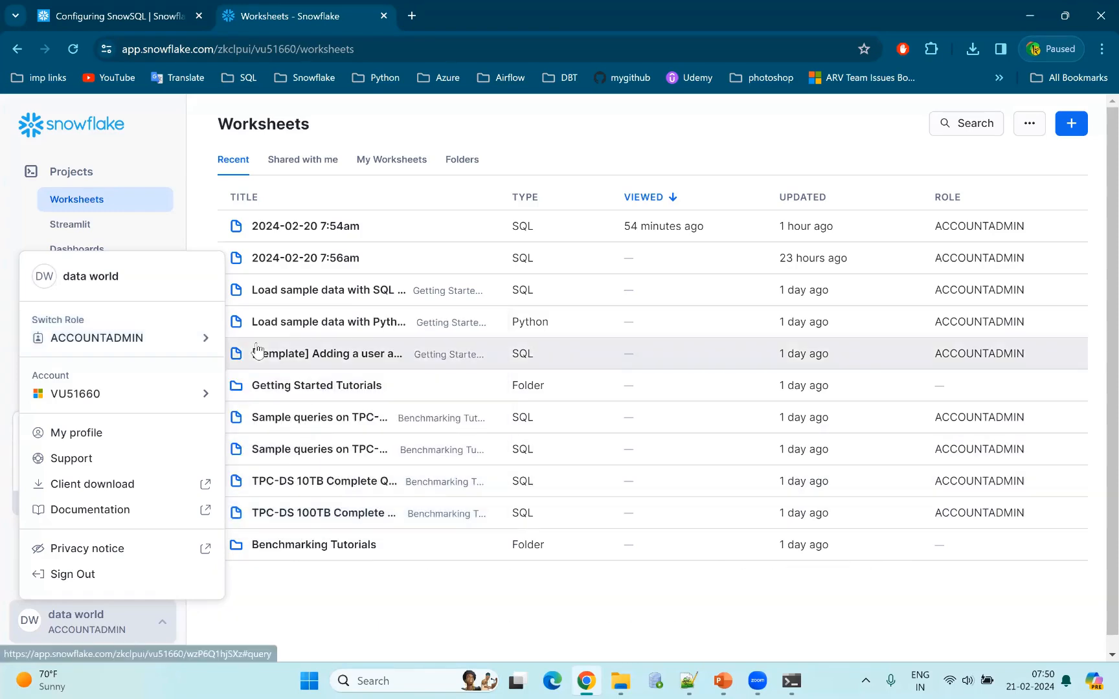
mouse_move(187, 326)
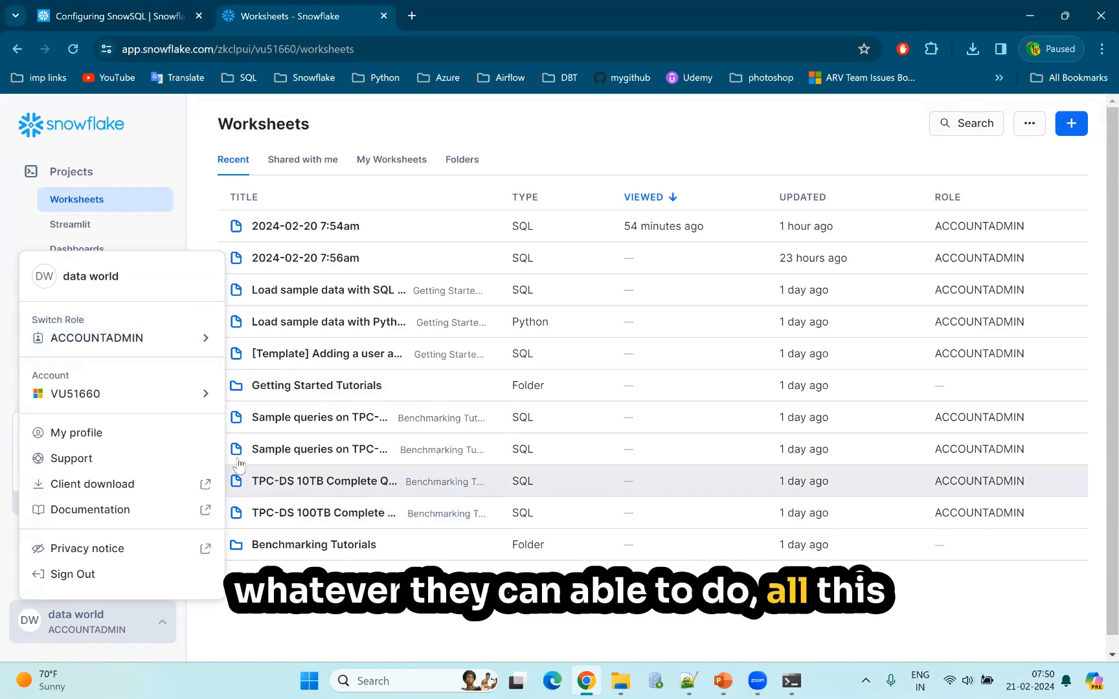
mouse_move(202, 347)
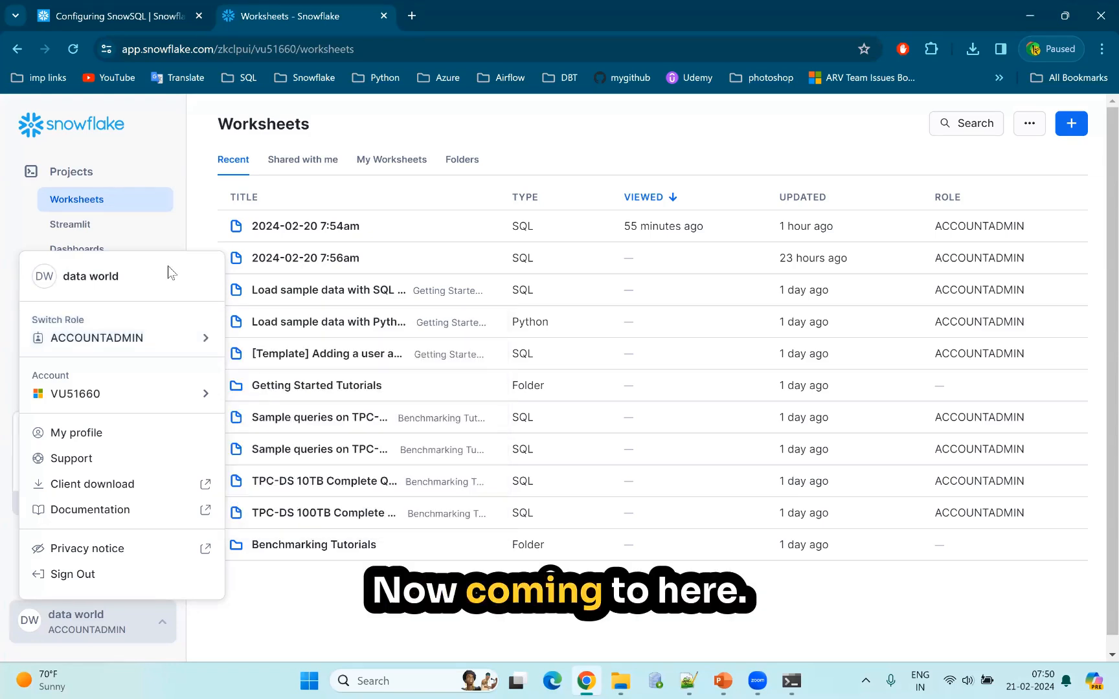
Switch the account's active role to SECURITYADMIN.
click(157, 624)
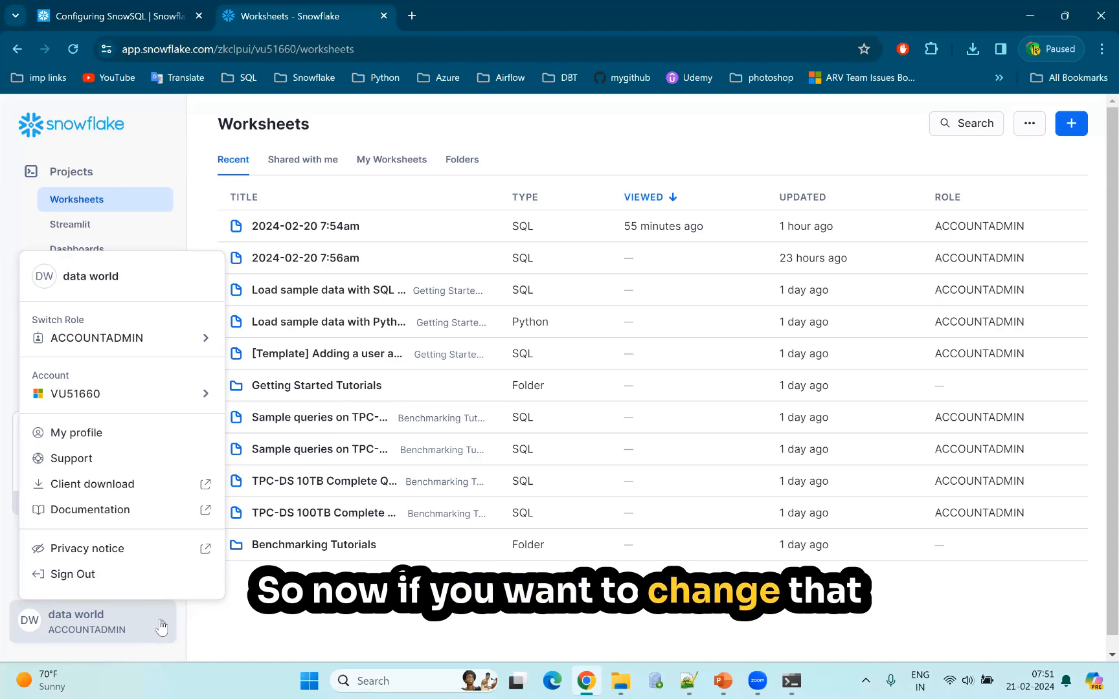
click(158, 640)
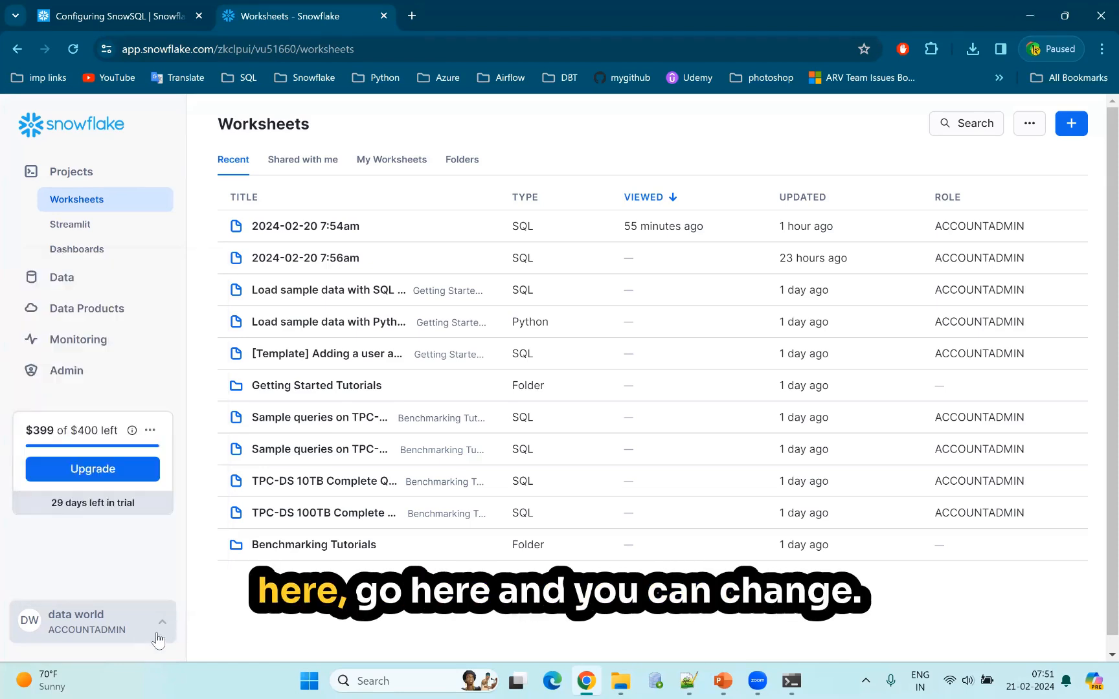
click(158, 641)
click(206, 334)
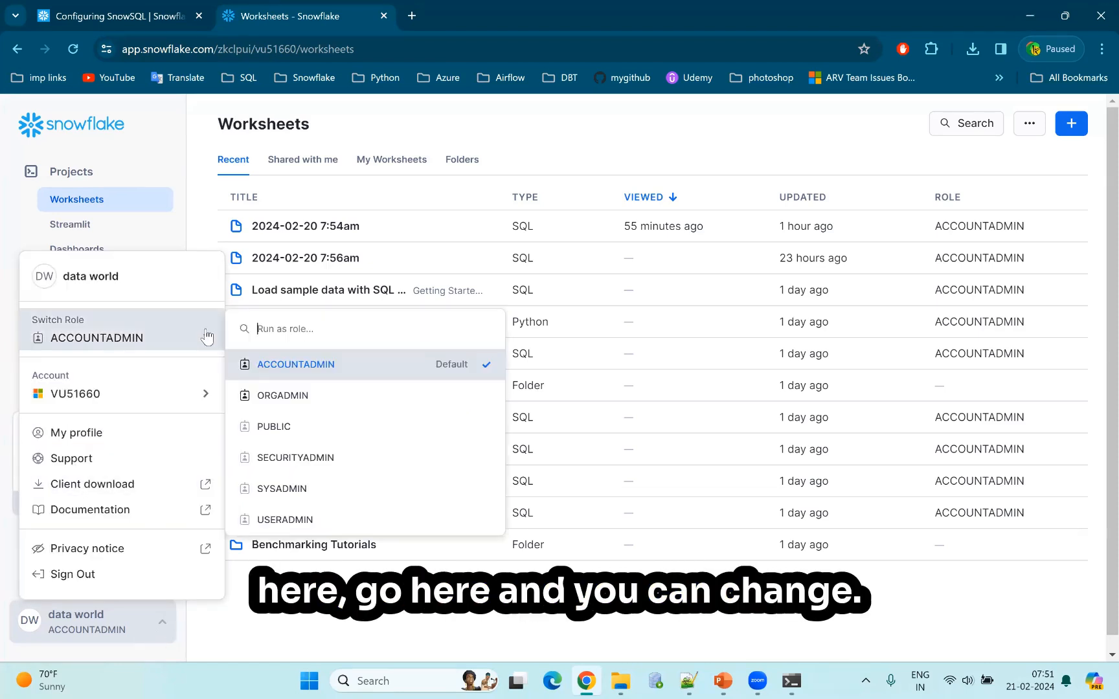
click(322, 462)
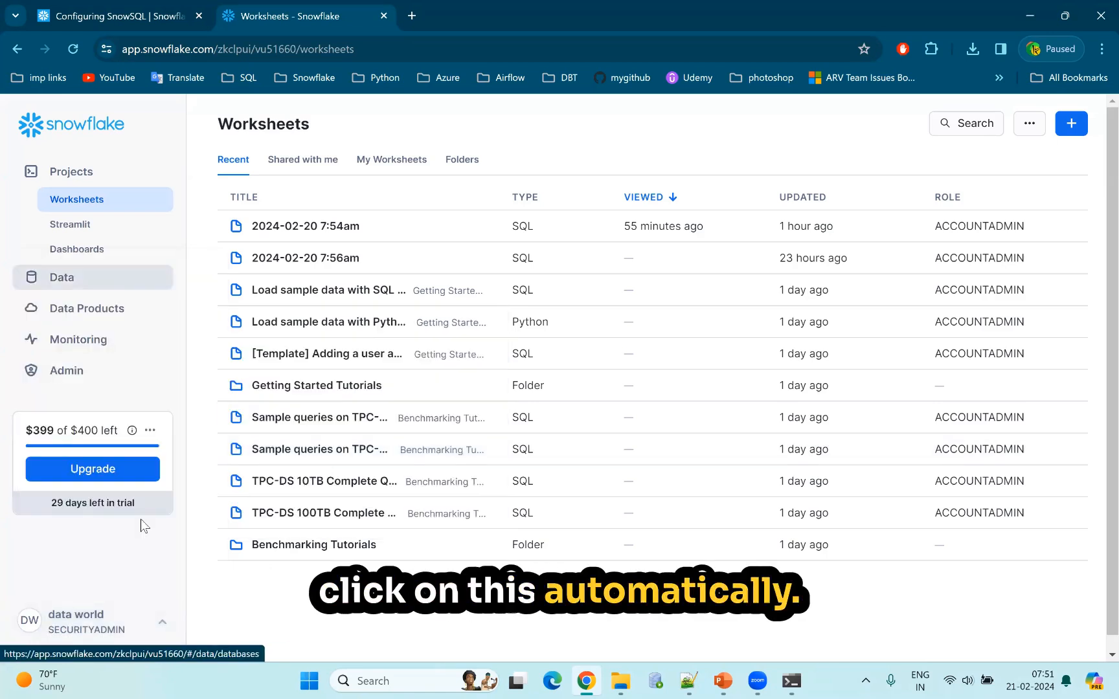
Switch the account's active role back to ACCOUNTADMIN.
click(160, 629)
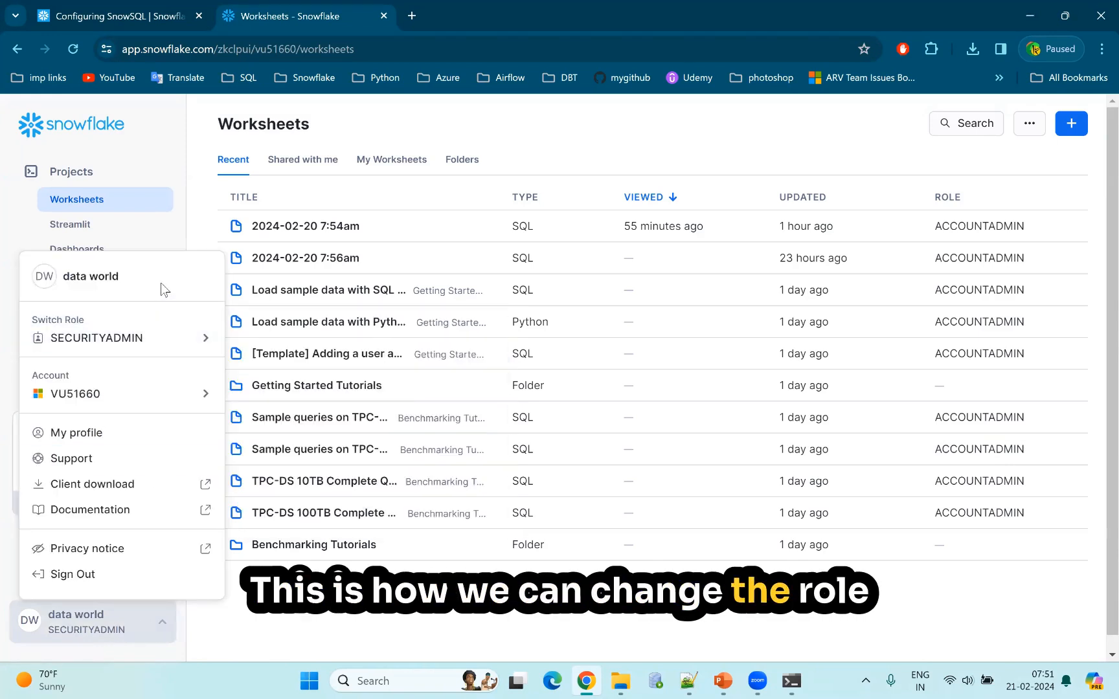
mouse_move(187, 337)
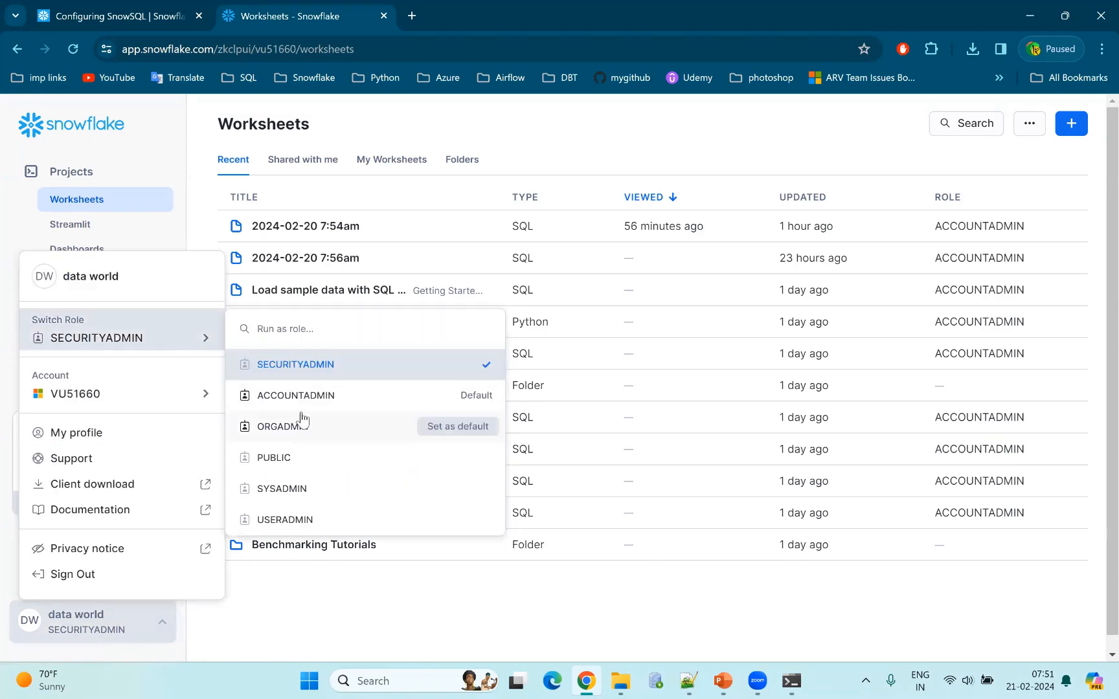
click(316, 398)
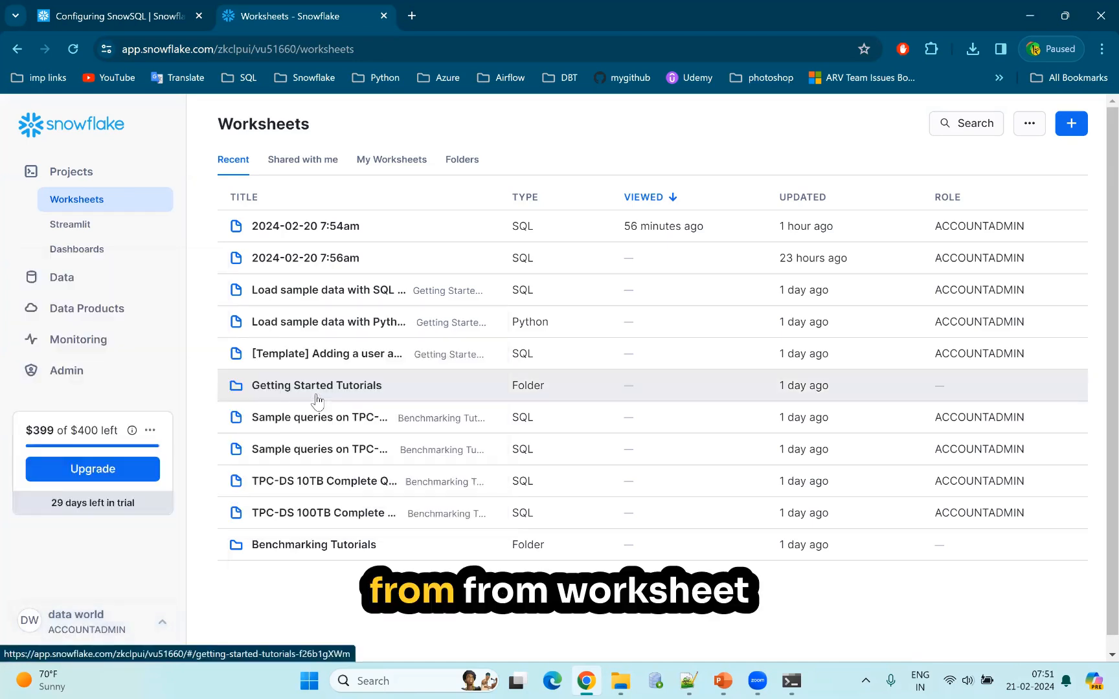
Review the account's role and profile options once more, then close the account menu.
click(156, 629)
mouse_move(157, 349)
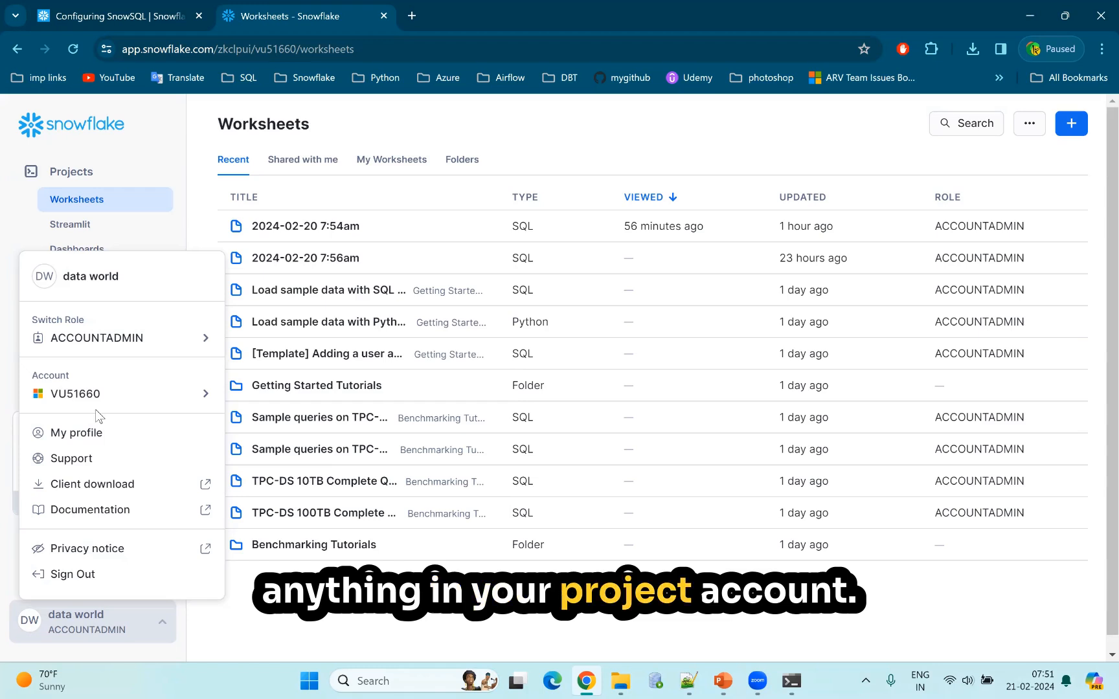
mouse_move(195, 344)
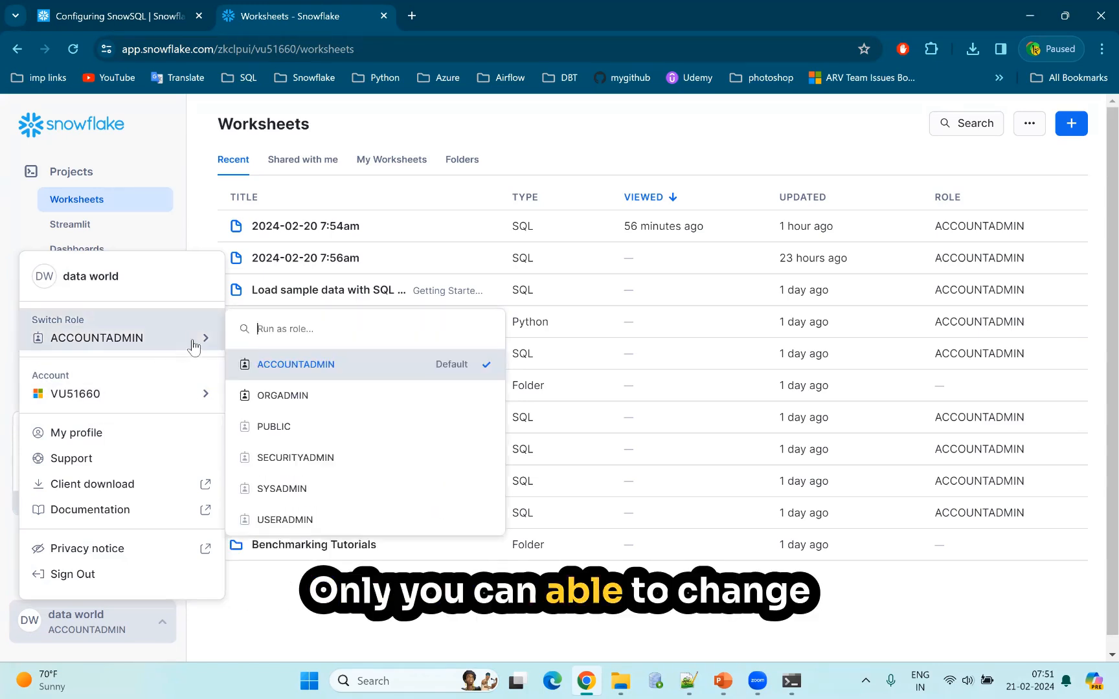
click(16, 218)
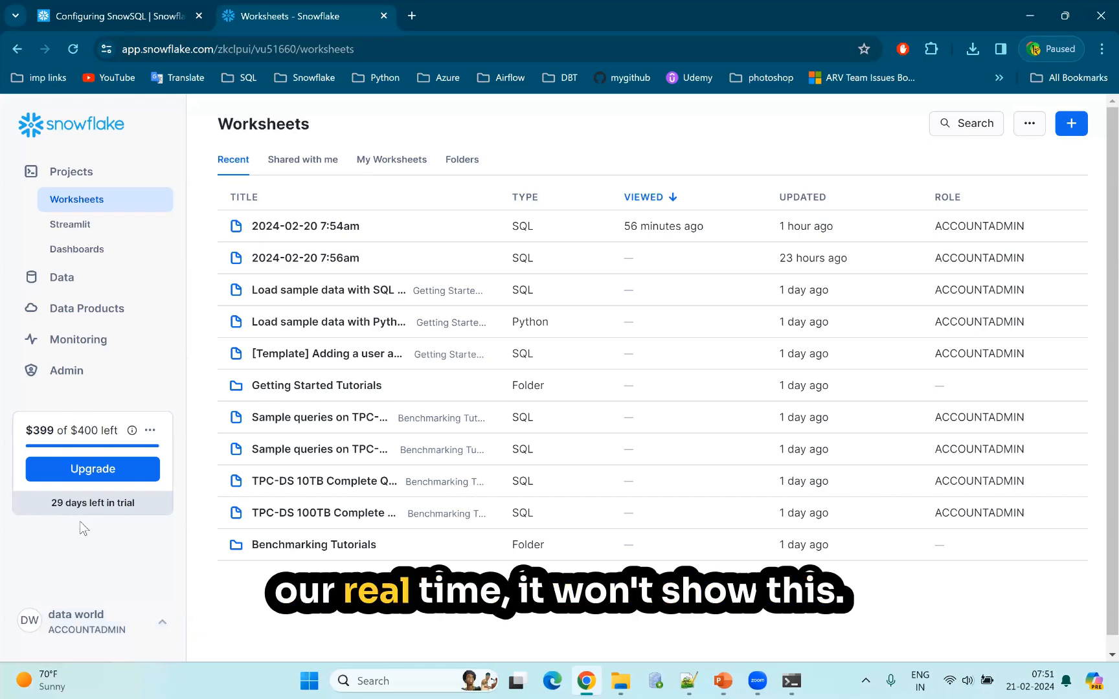
Open the Warehouses page of the Admin section and look over the admin pages.
click(62, 373)
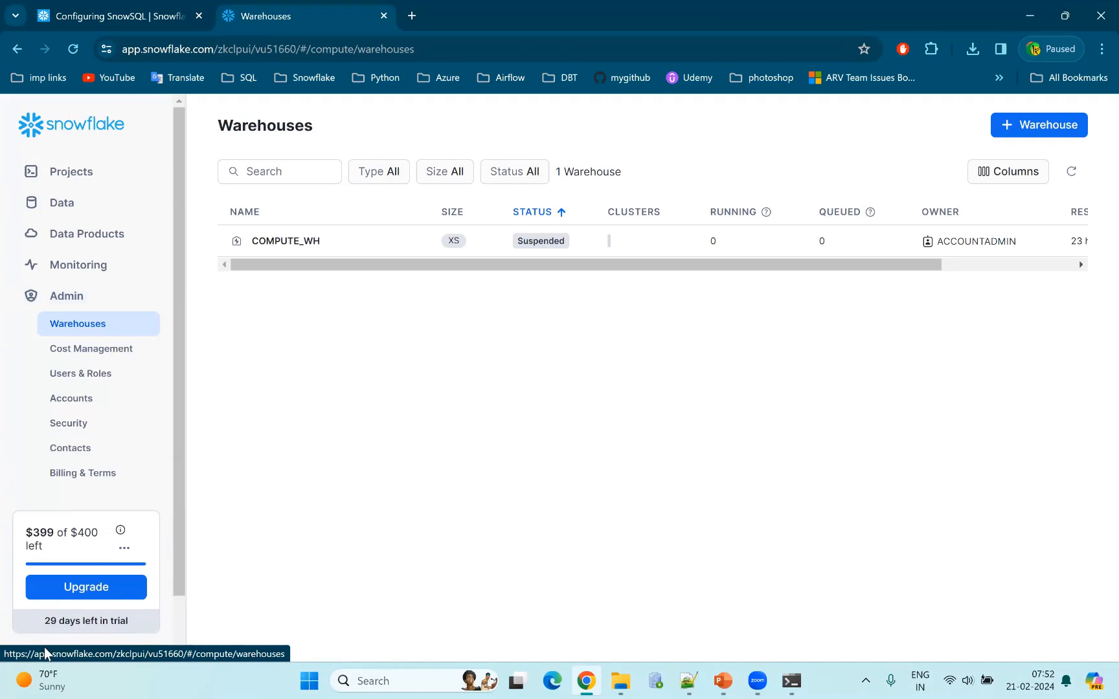
mouse_move(43, 677)
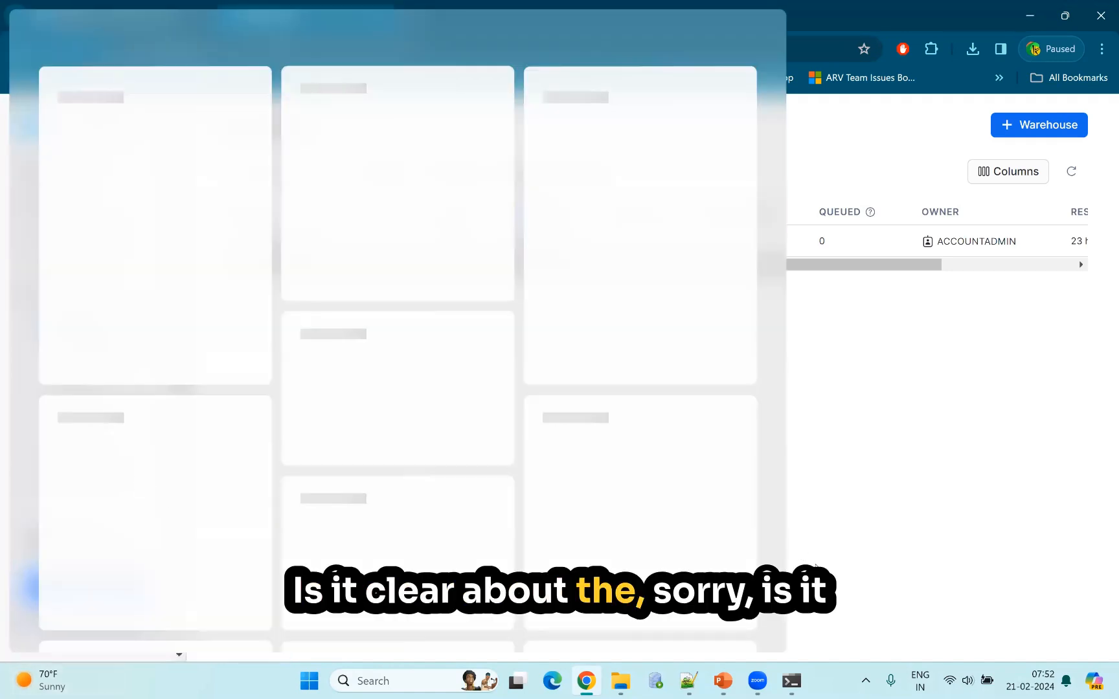
click(148, 494)
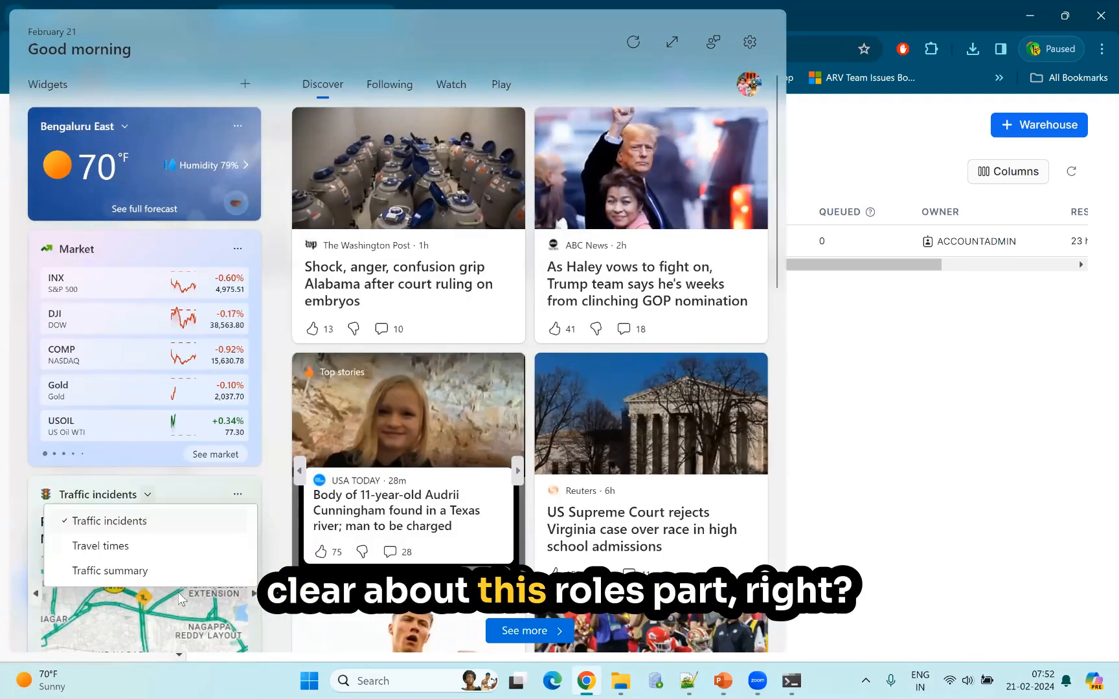
click(162, 670)
scroll(146, 630, down, 2)
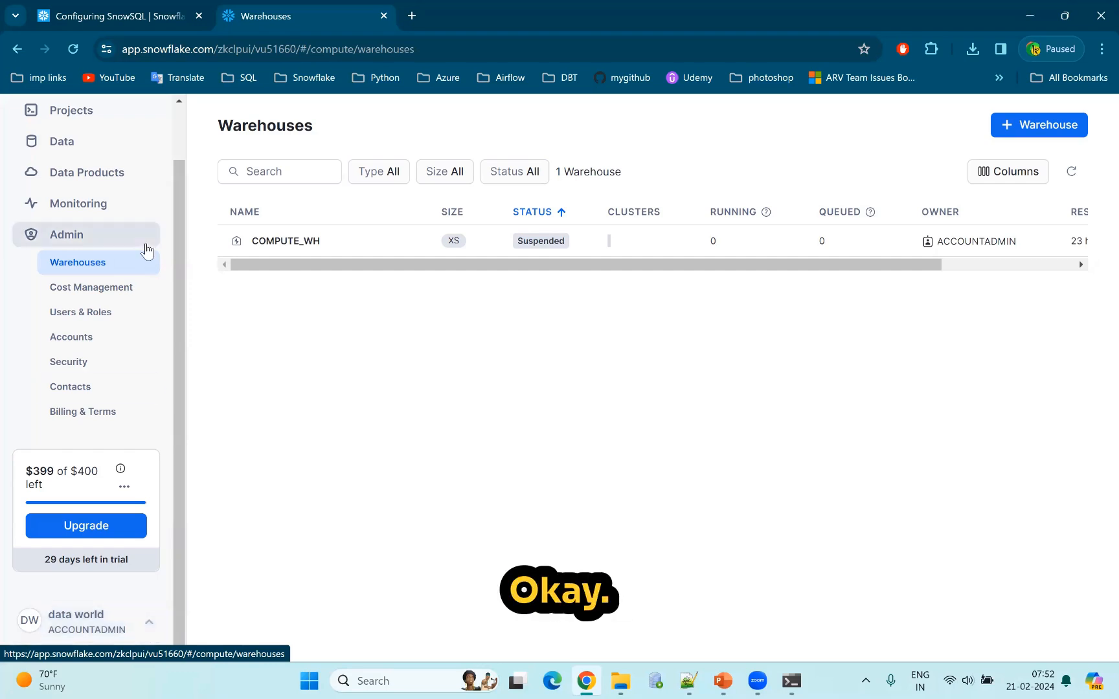
scroll(100, 169, up, 1)
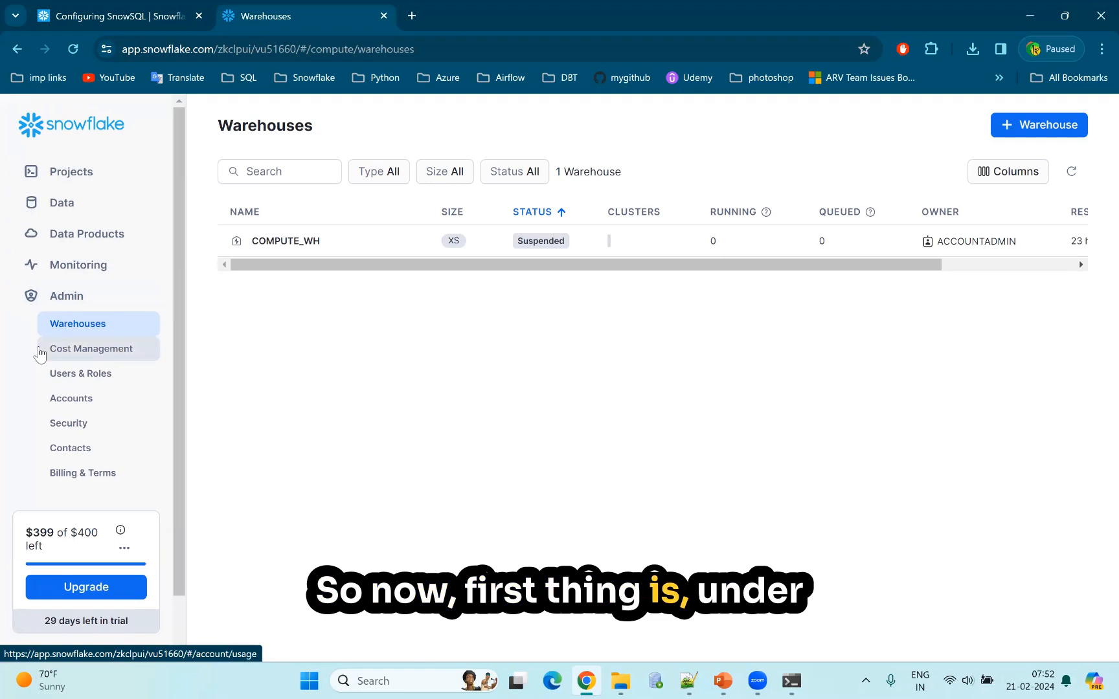
Go to the Worksheets list under Projects and open the existing worksheet 2024-02-20 7:56am.
click(67, 184)
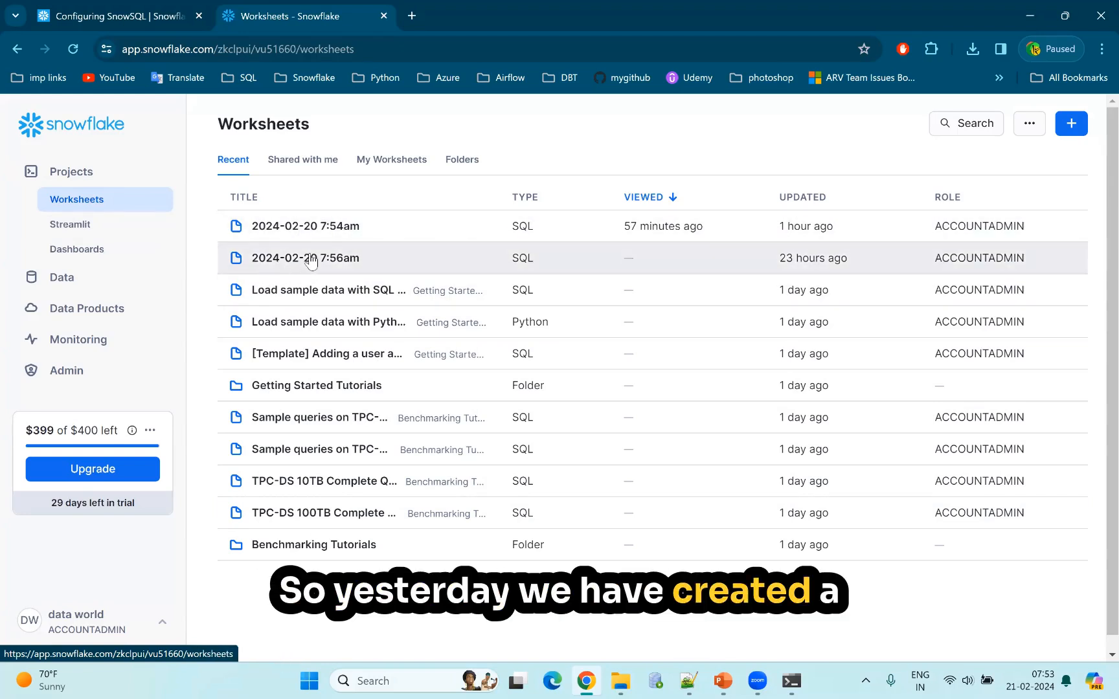
click(302, 256)
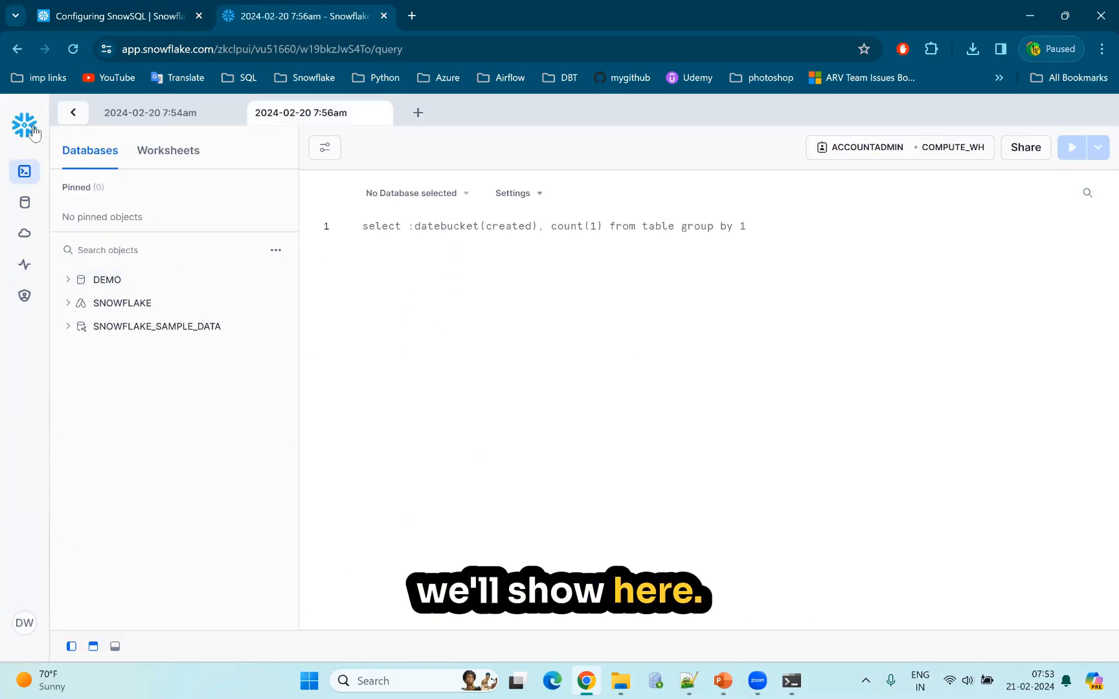
Return to the Worksheets list and create a new SQL worksheet.
mouse_move(25, 172)
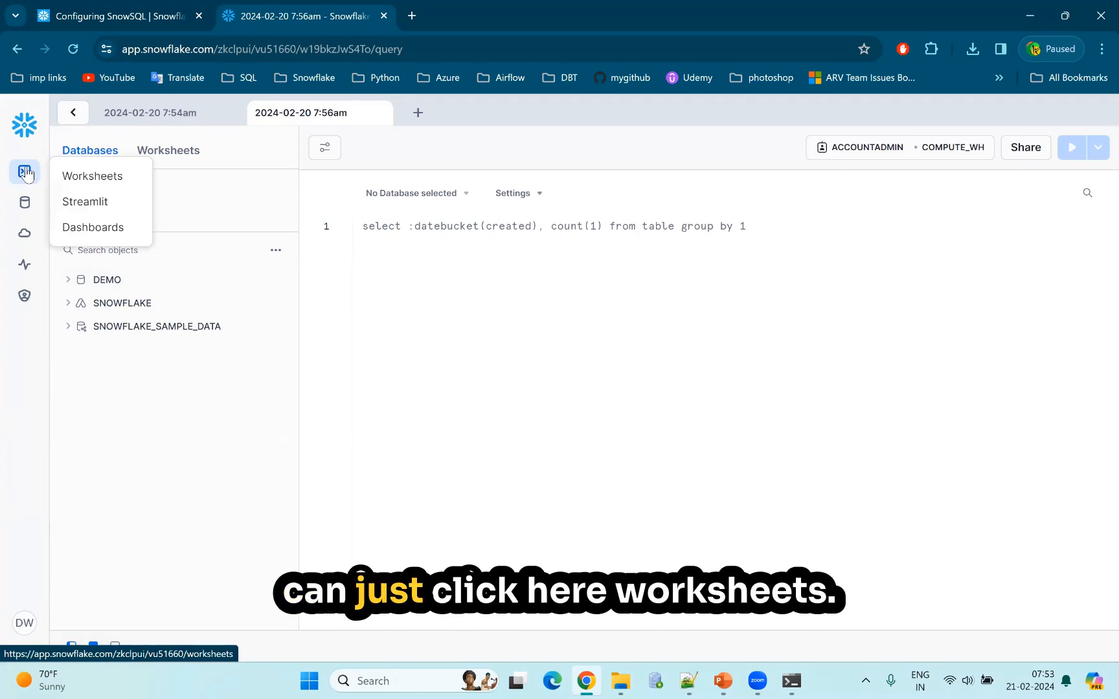
click(104, 176)
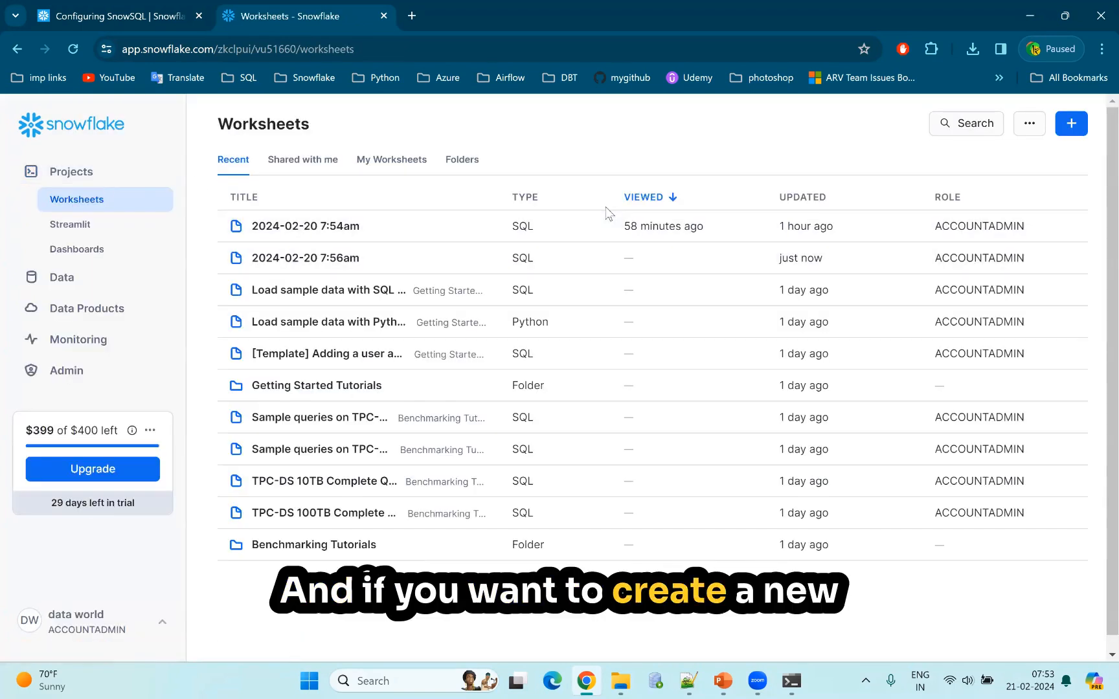
click(1072, 126)
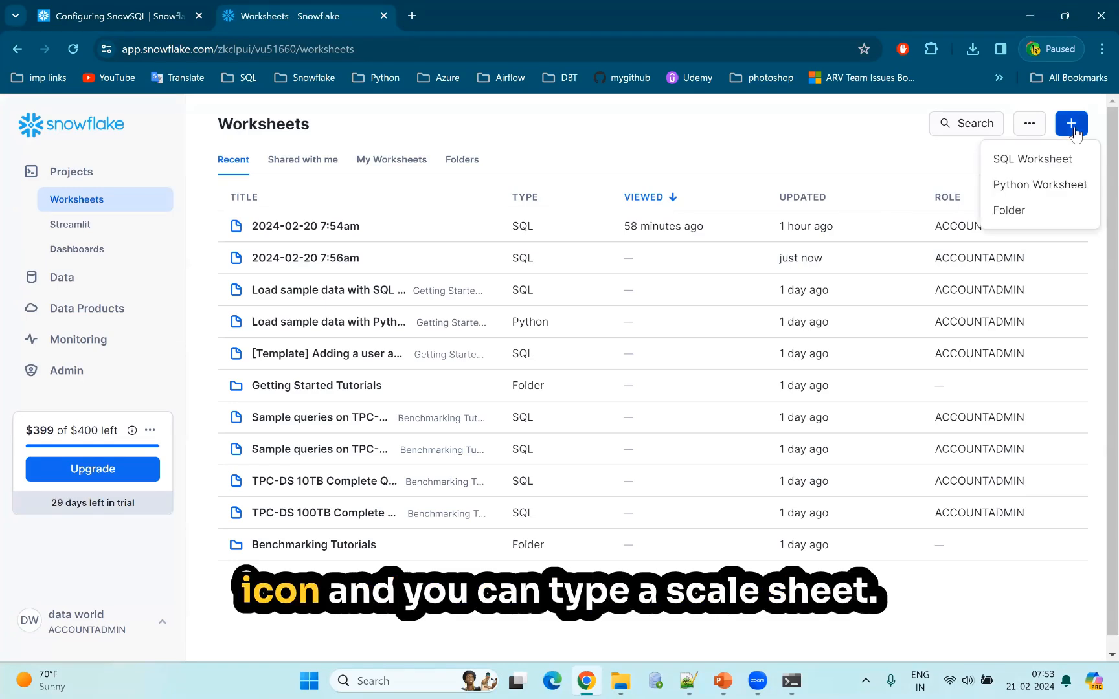
click(1024, 163)
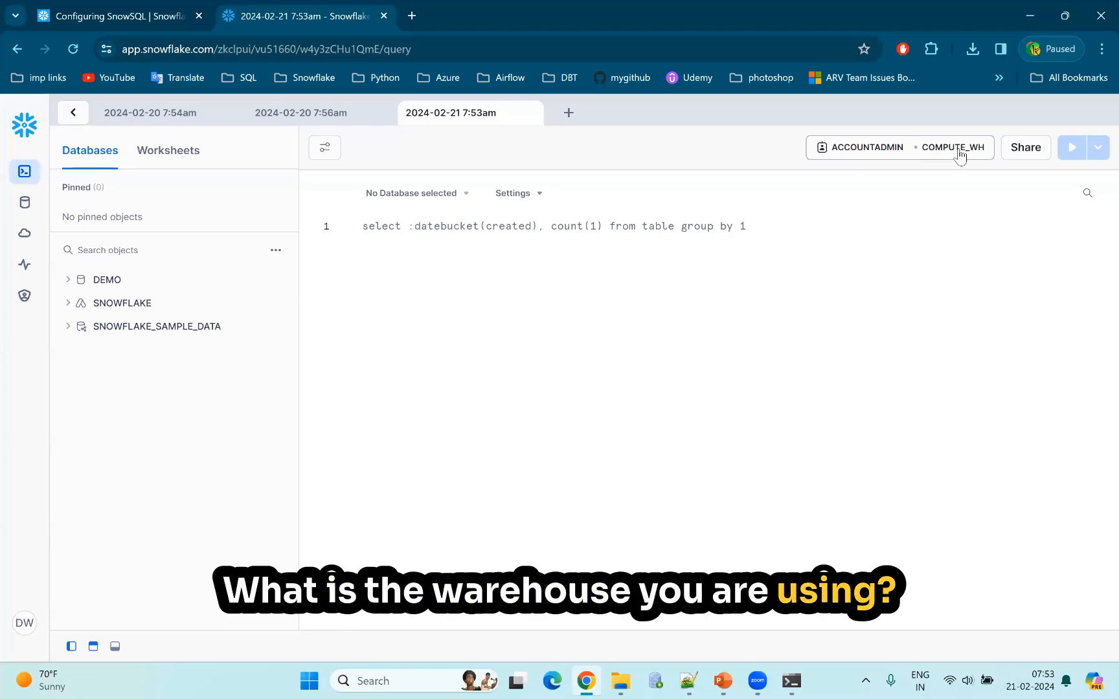
Set the new worksheet's role to SECURITYADMIN and view the warehouses it can run on.
click(852, 150)
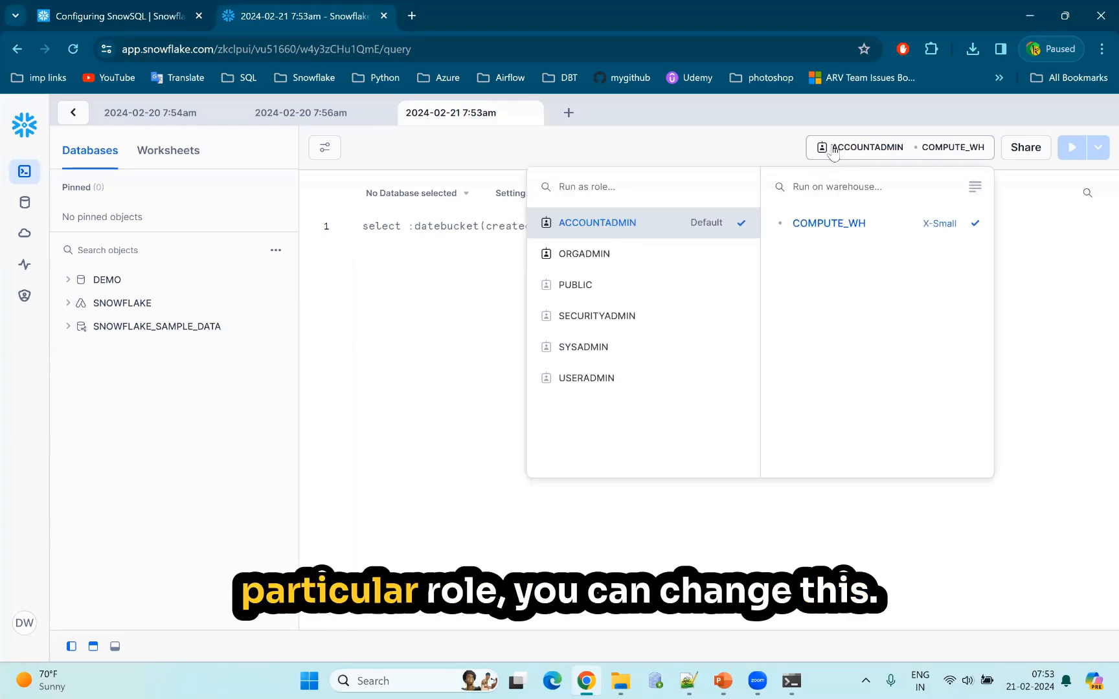
click(616, 317)
click(962, 155)
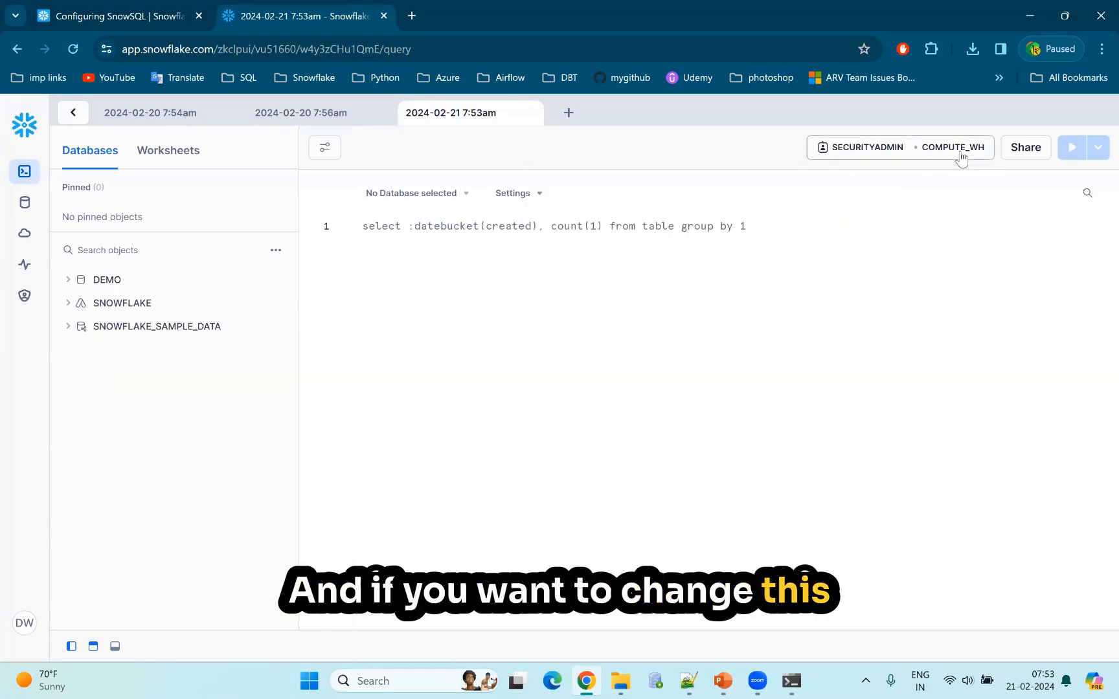
click(958, 156)
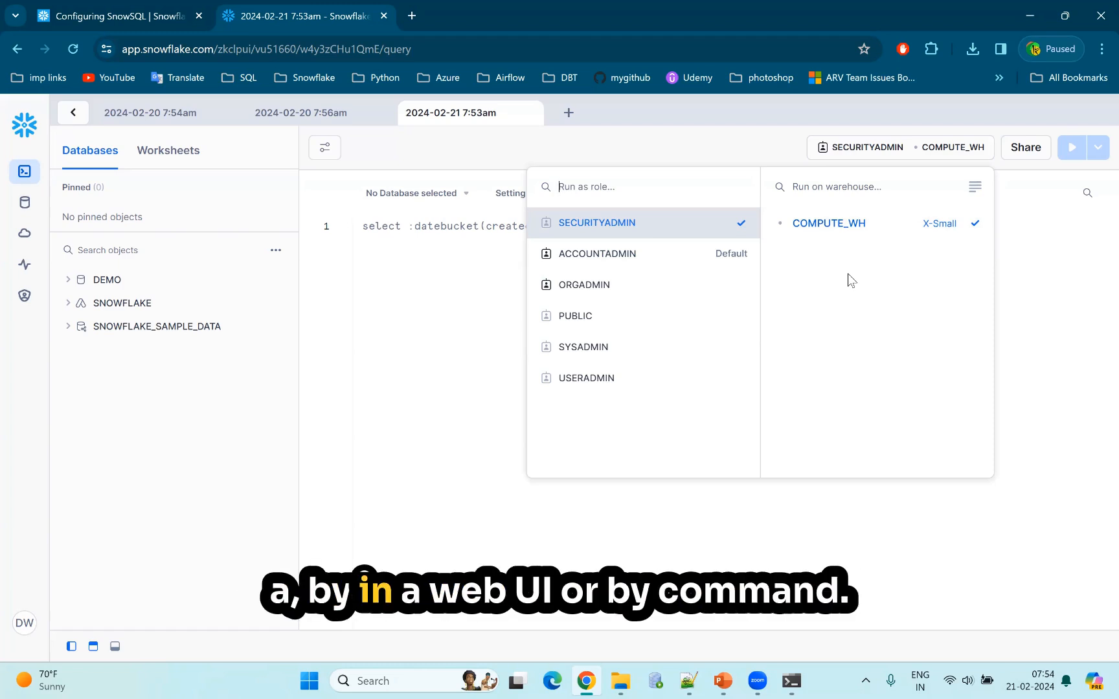
click(411, 272)
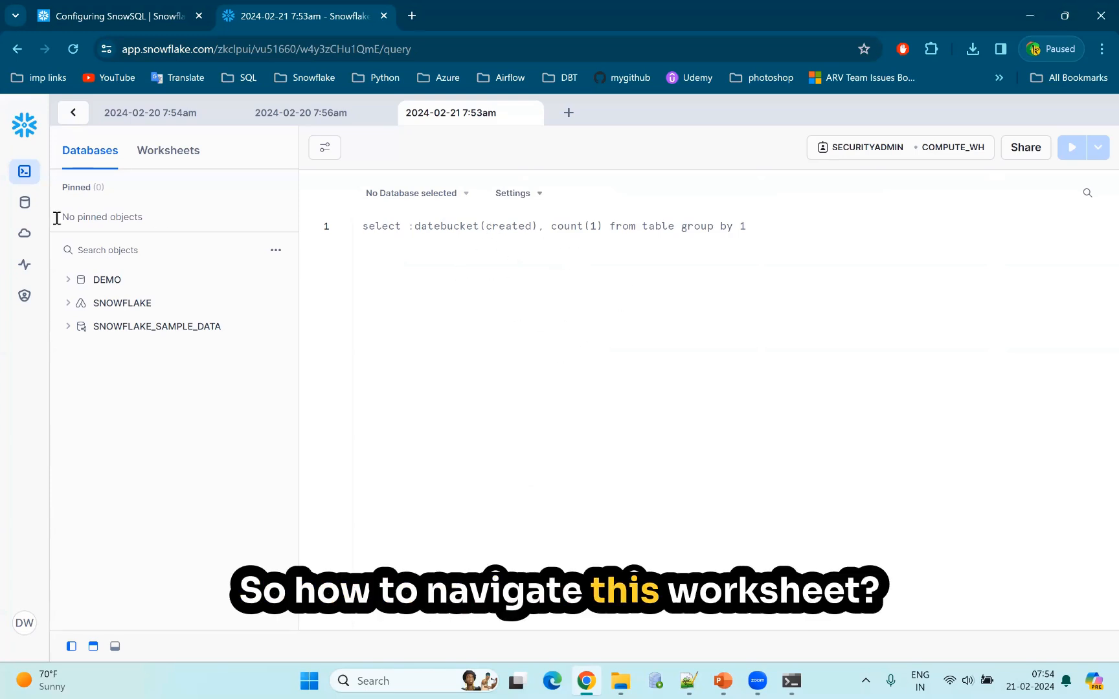
Return to the Worksheets list and view the worksheets shared with the account and its own worksheets.
mouse_move(27, 174)
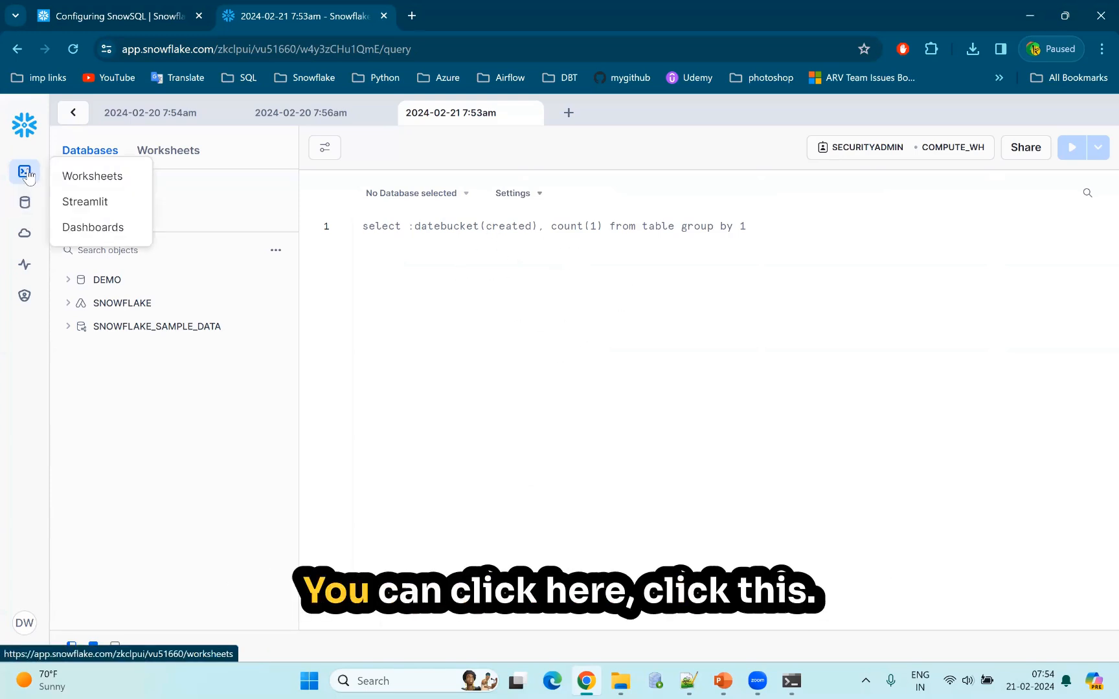
click(90, 182)
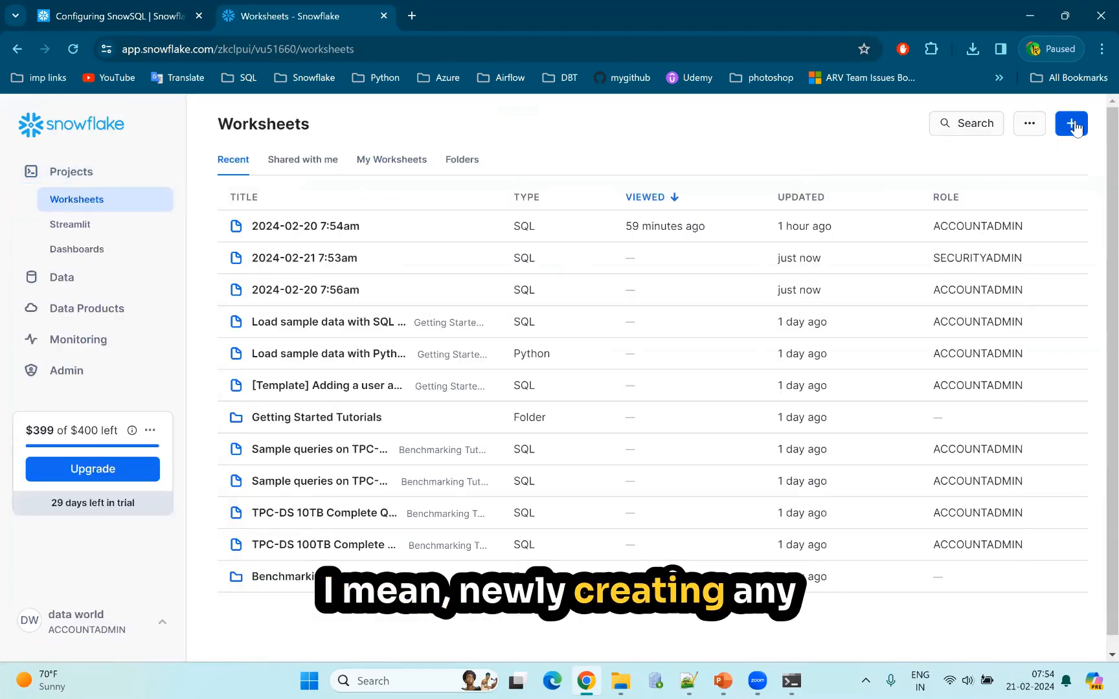
click(308, 162)
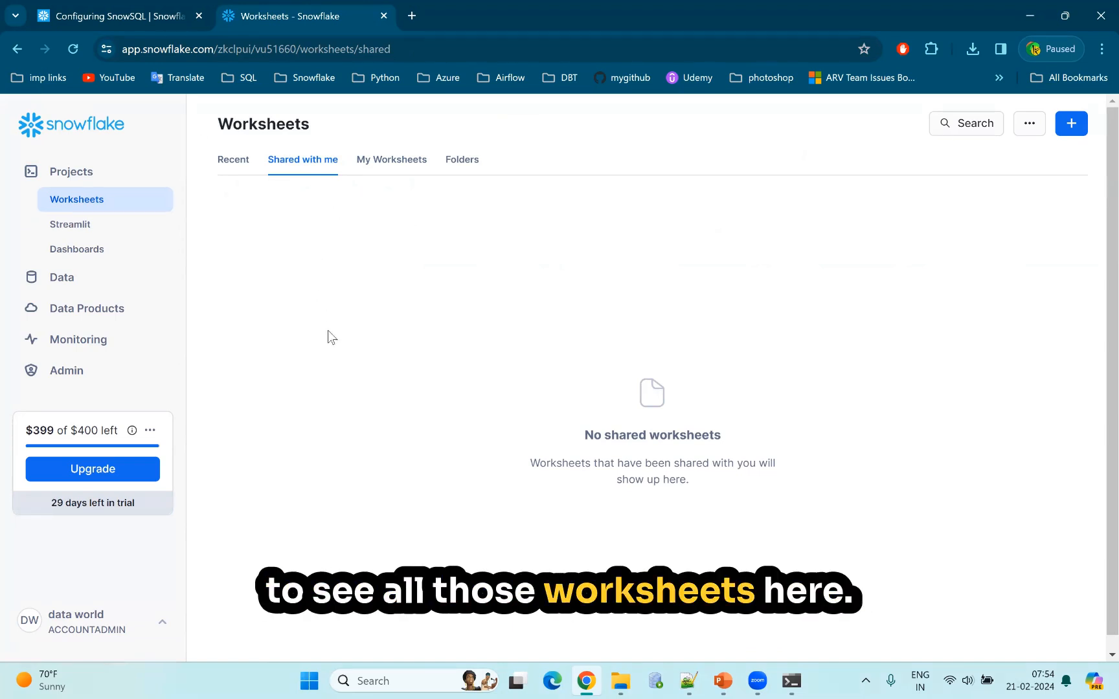
click(393, 164)
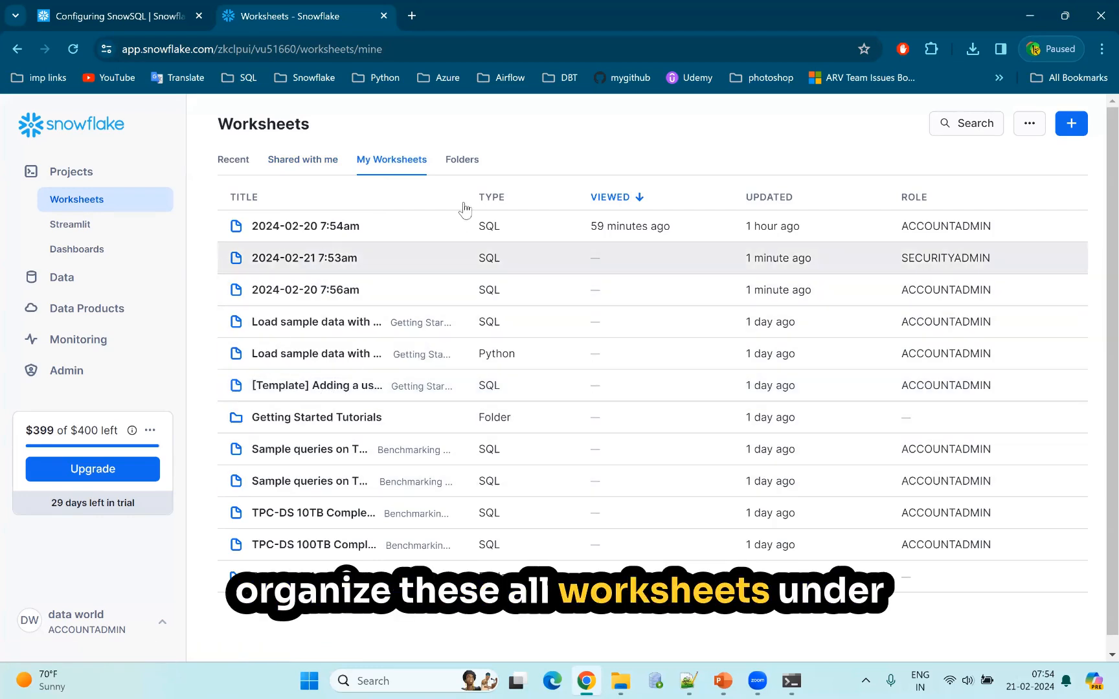
In the worksheet folders, create a folder named my_project and add a new SQL worksheet inside it.
click(464, 160)
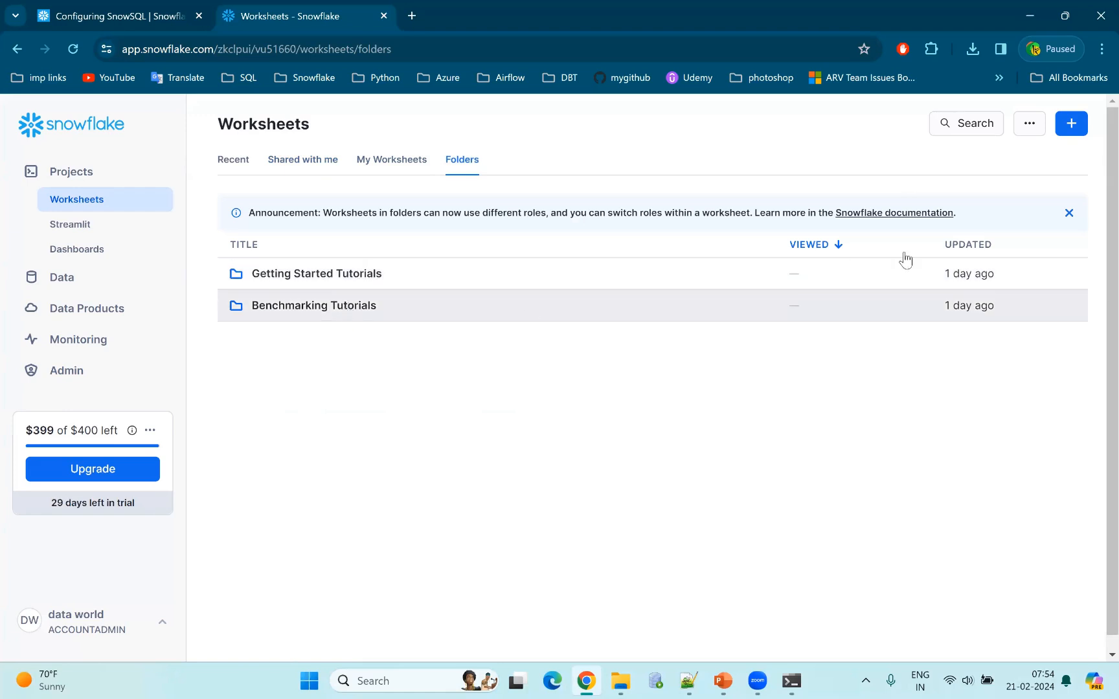
click(1075, 128)
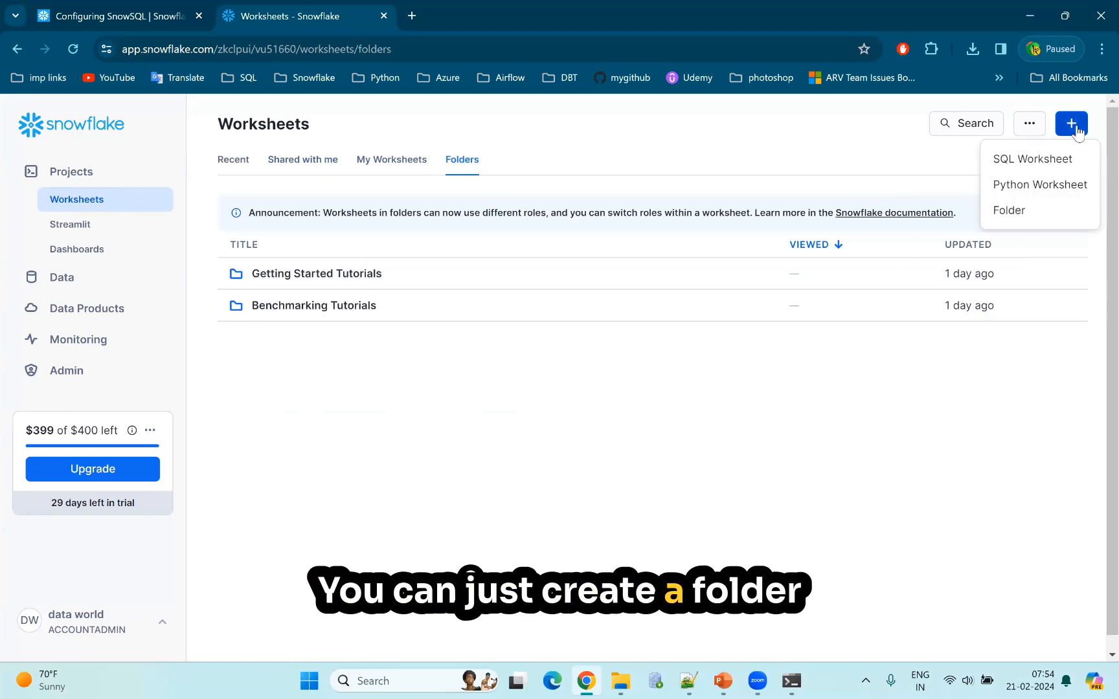
click(1004, 210)
click(477, 371)
text(my)
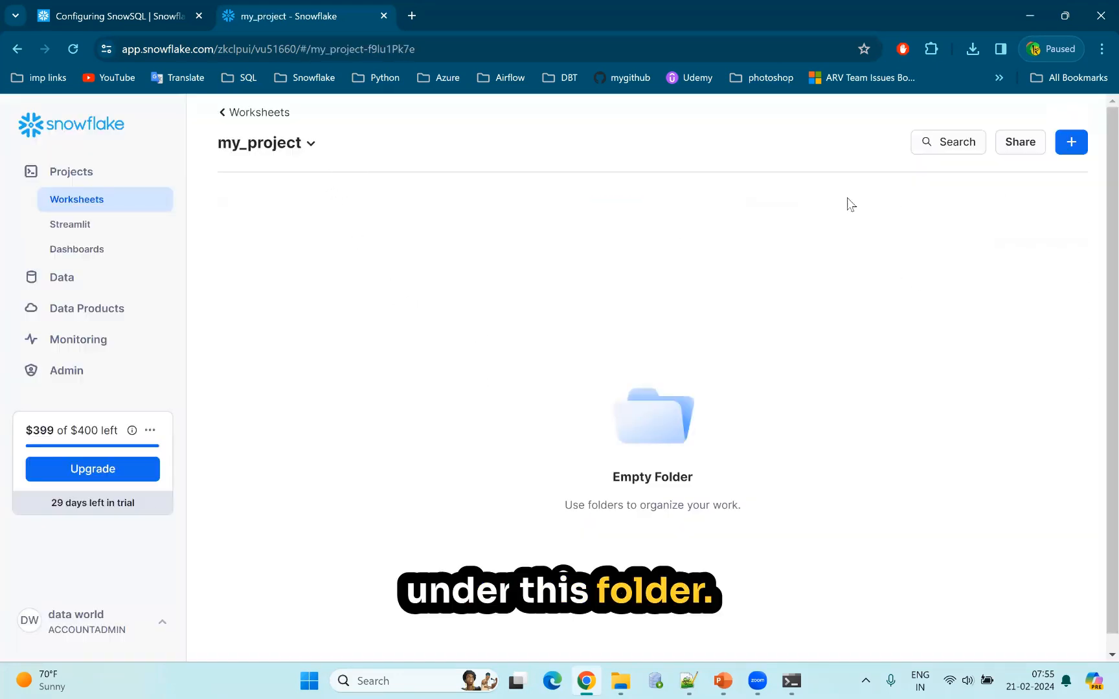
click(1066, 142)
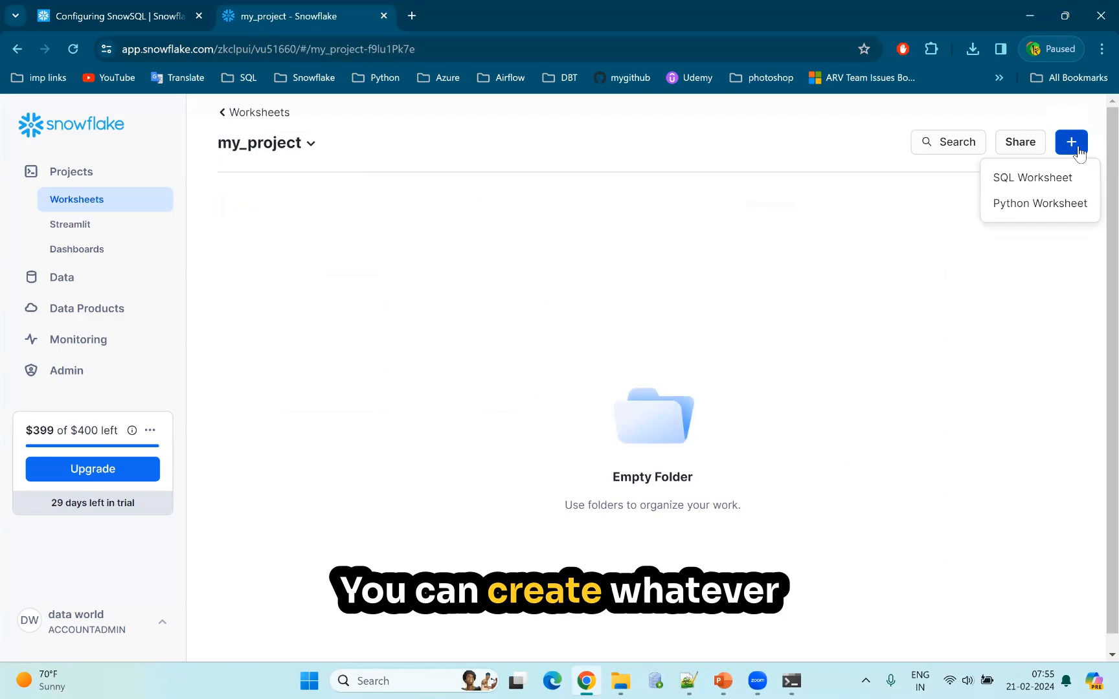
click(1030, 178)
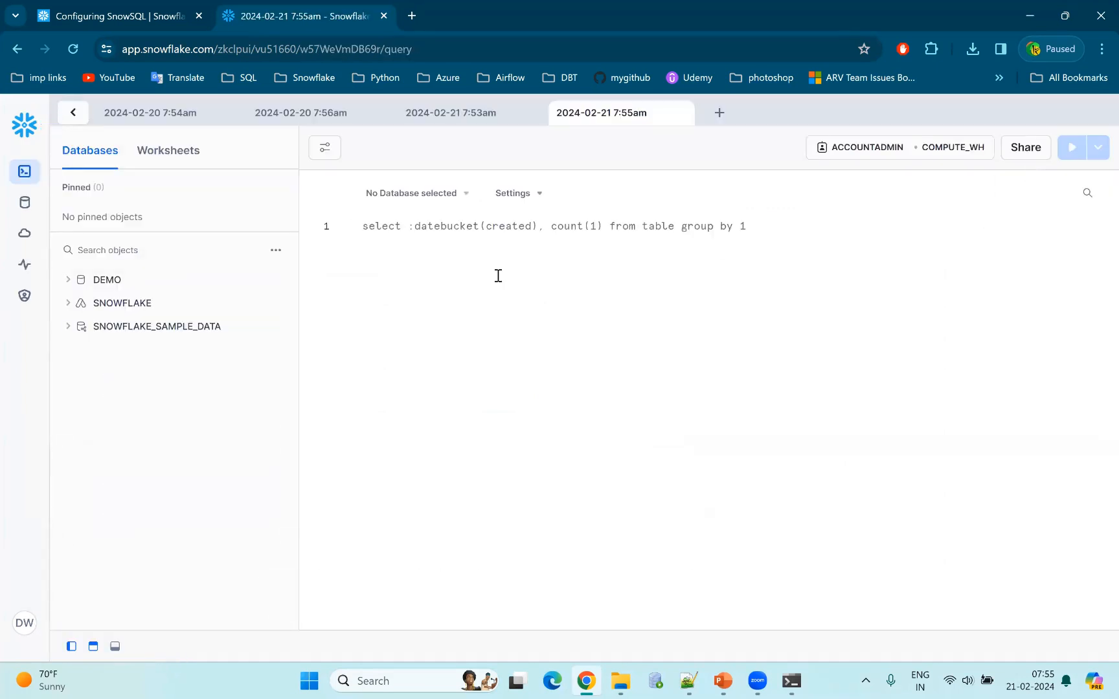
Return to the Worksheets list and reopen the 2024-02-21 7:55am worksheet from the my_project folder, ready to edit its query.
mouse_move(27, 180)
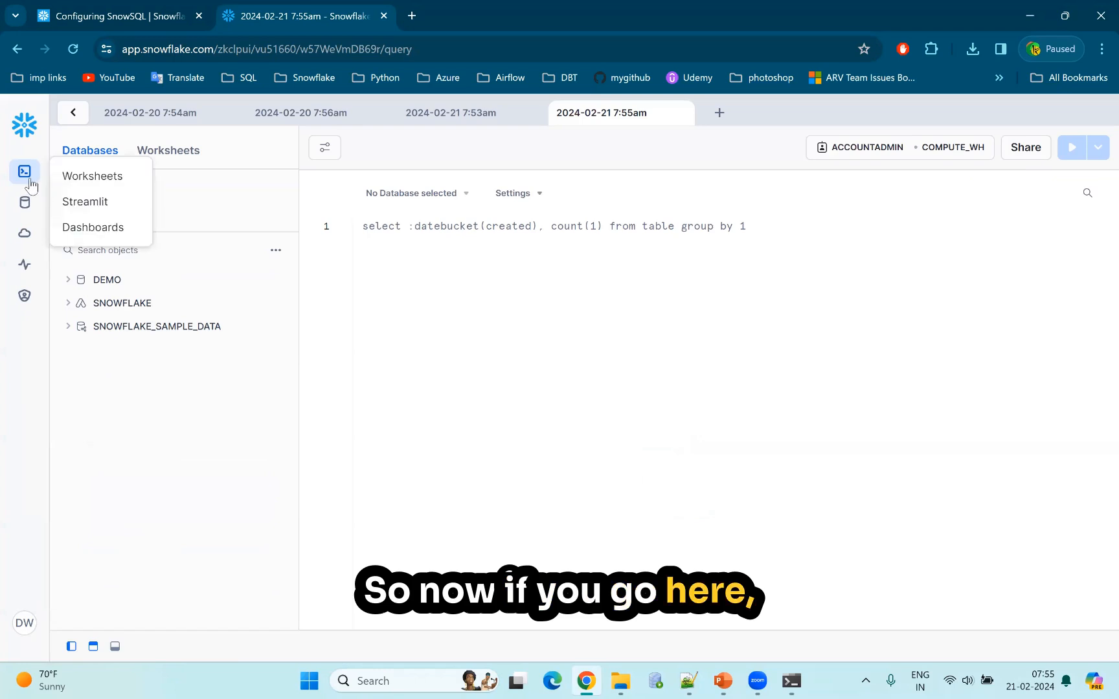
click(76, 183)
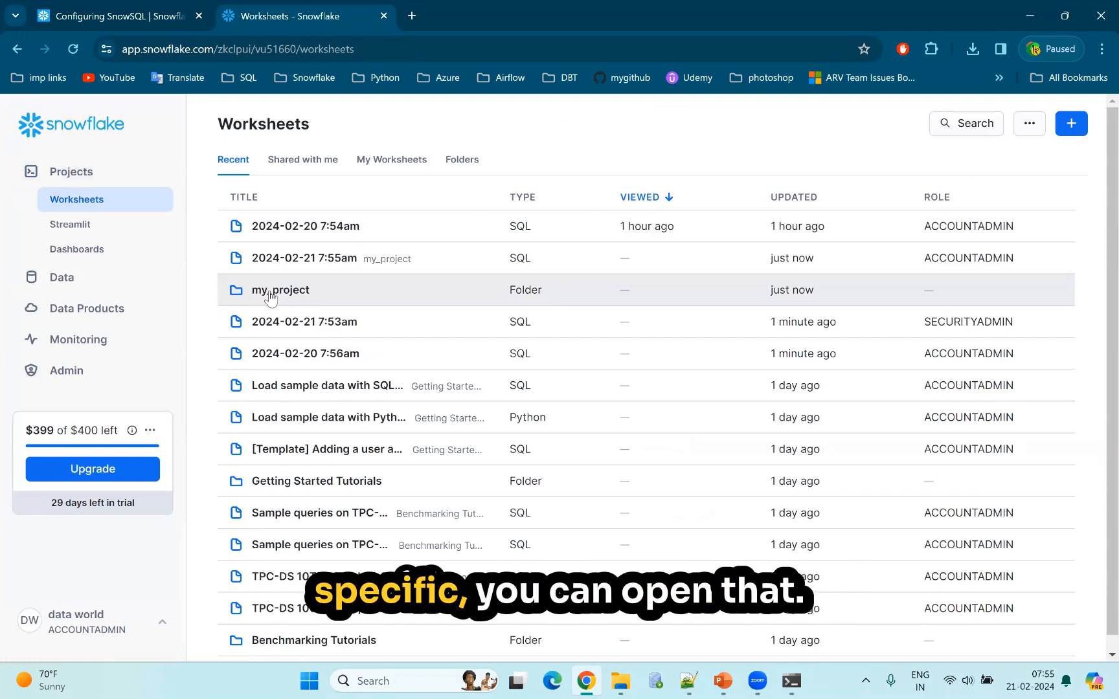
click(271, 296)
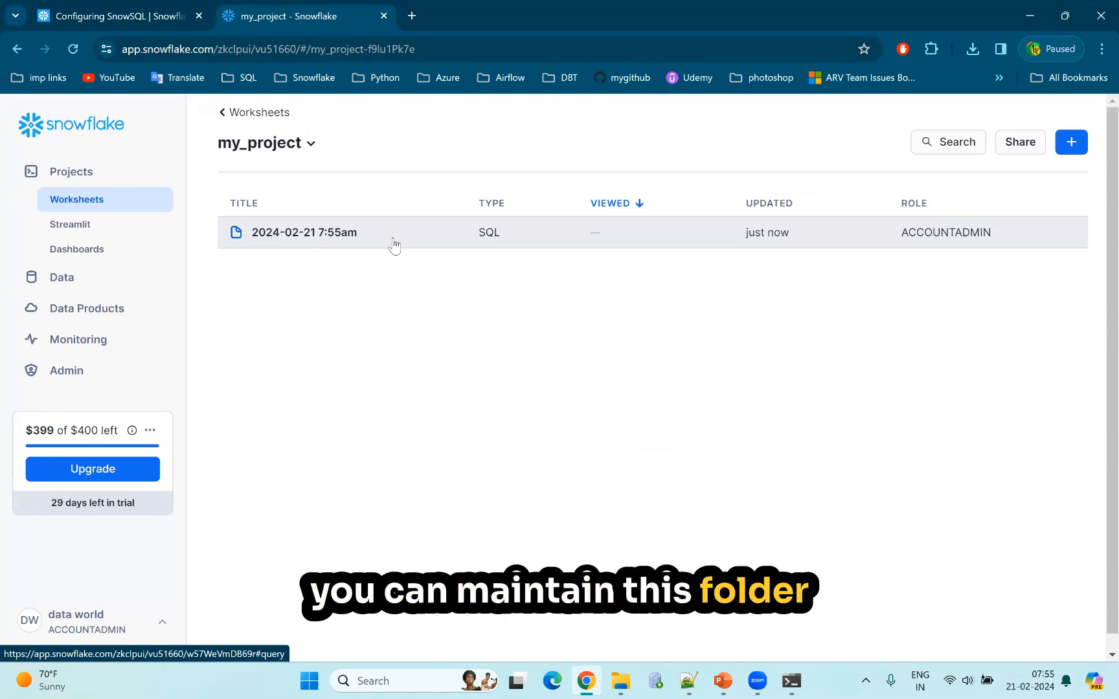
click(350, 234)
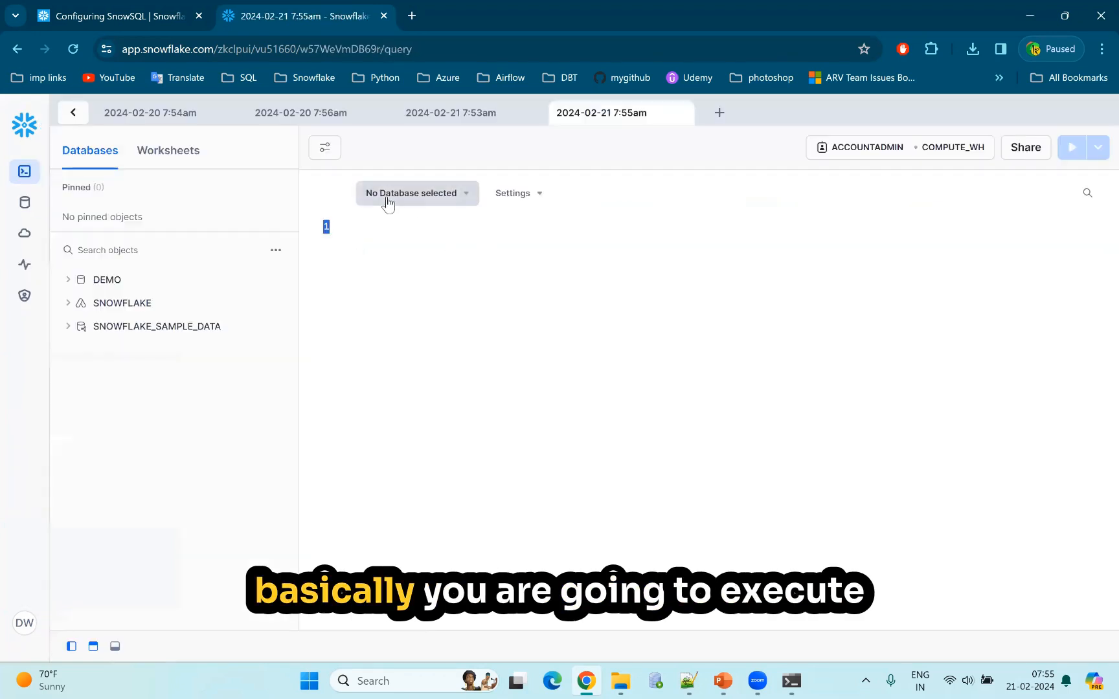
click(409, 237)
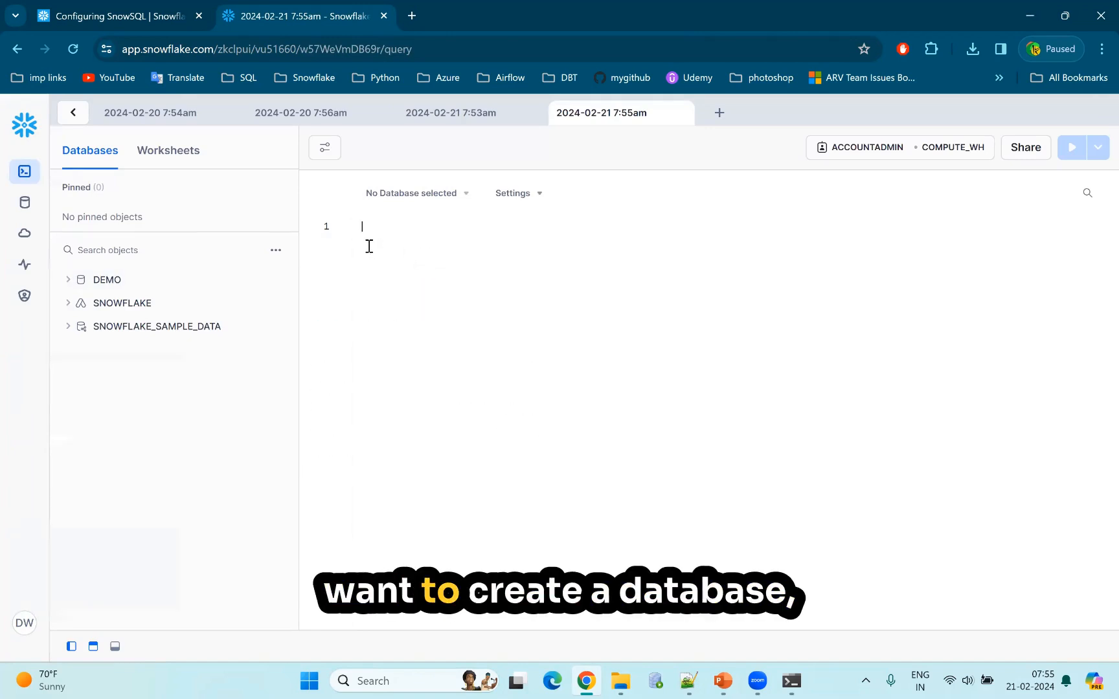
text(reate)
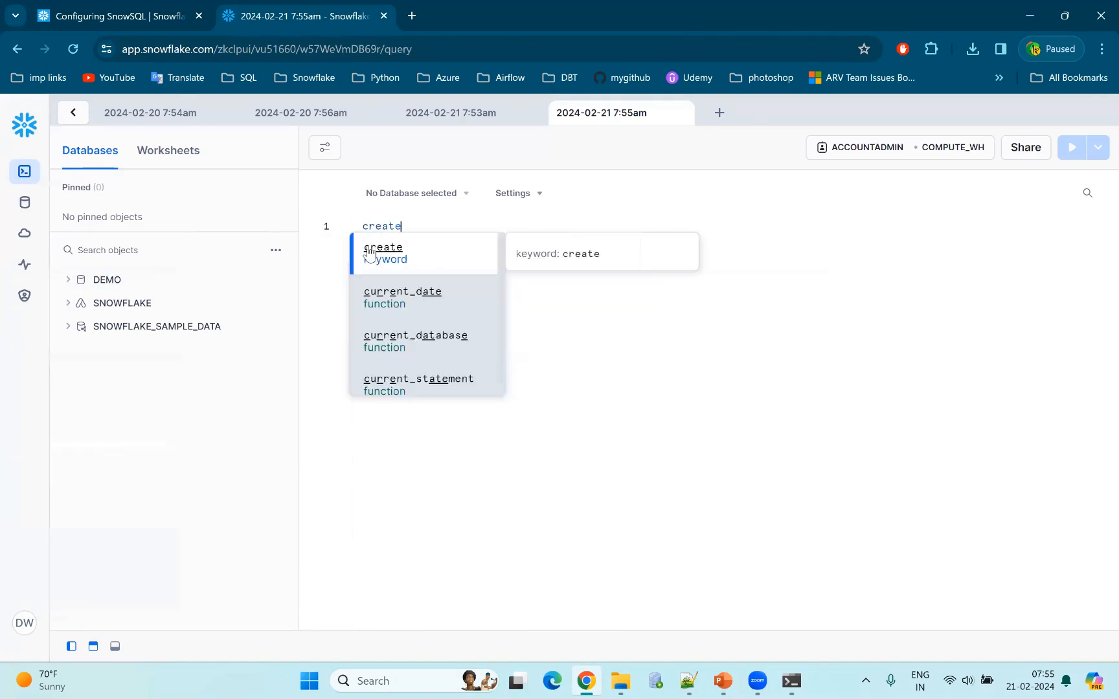
key(BackSpace)
key(BackSpace)
key(BackSpace)
key(BackSpace)
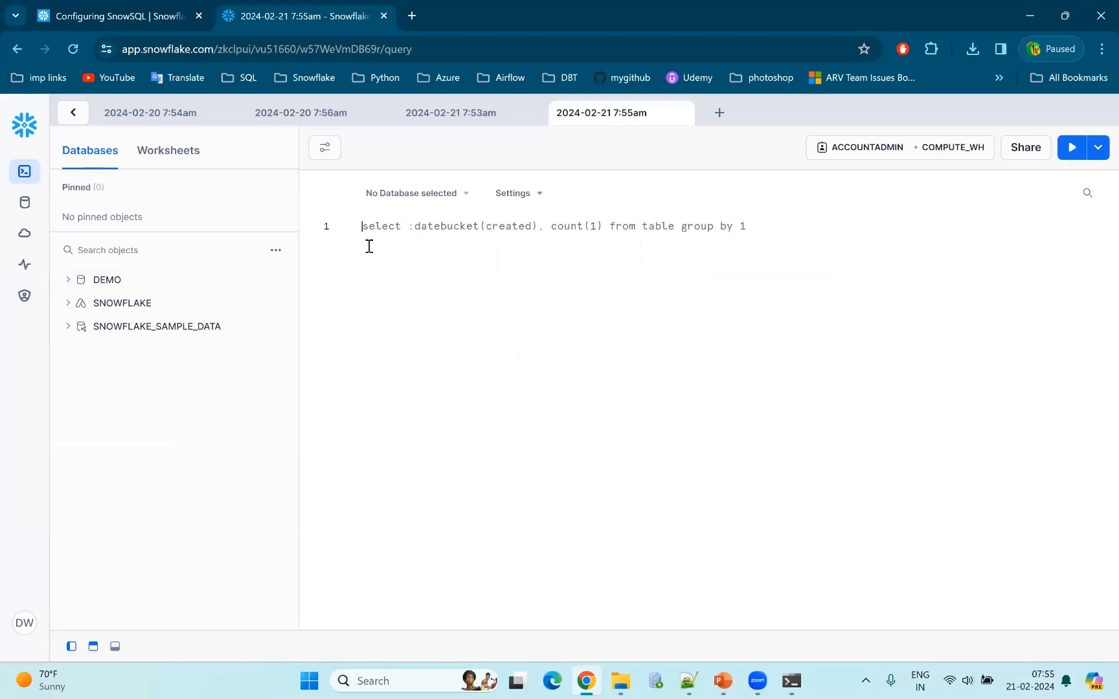
text(dr)
key(BackSpace)
key(BackSpace)
Write the statement "create database demo2;" in the worksheet and run it as a selected query.
text(c)
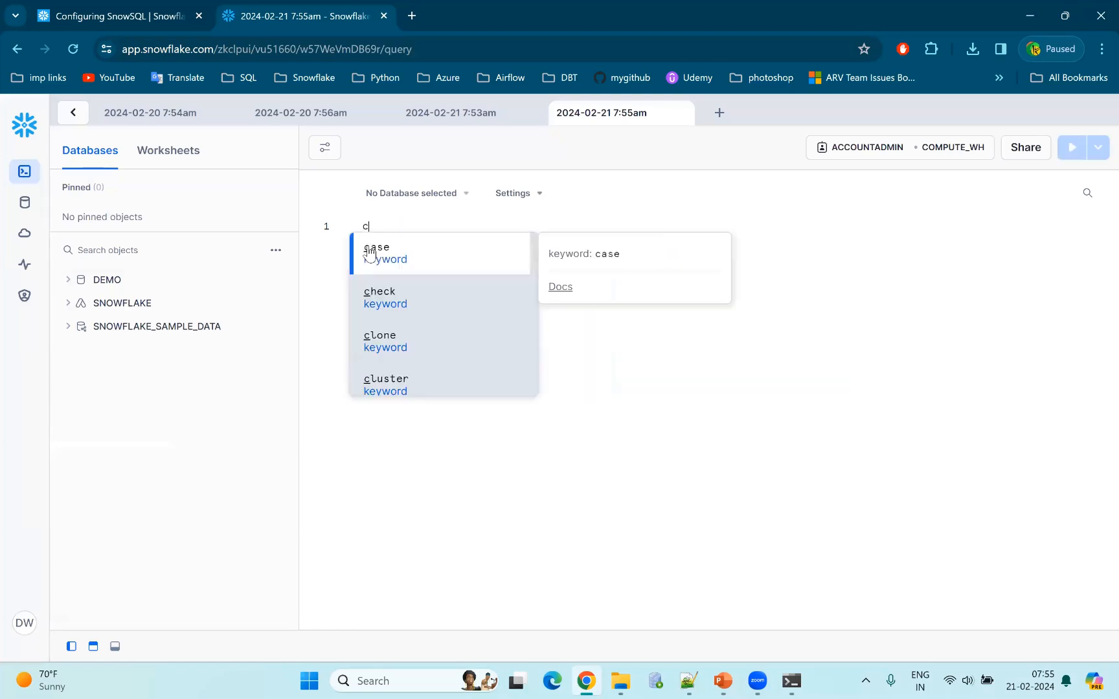
text(reate data)
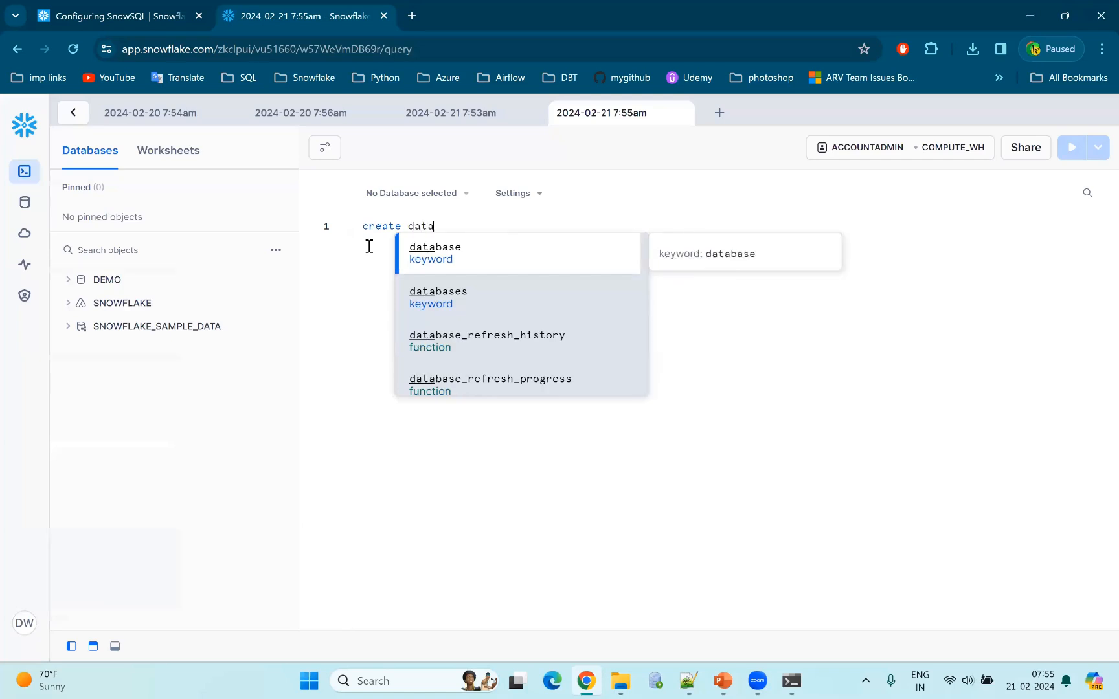
text(base )
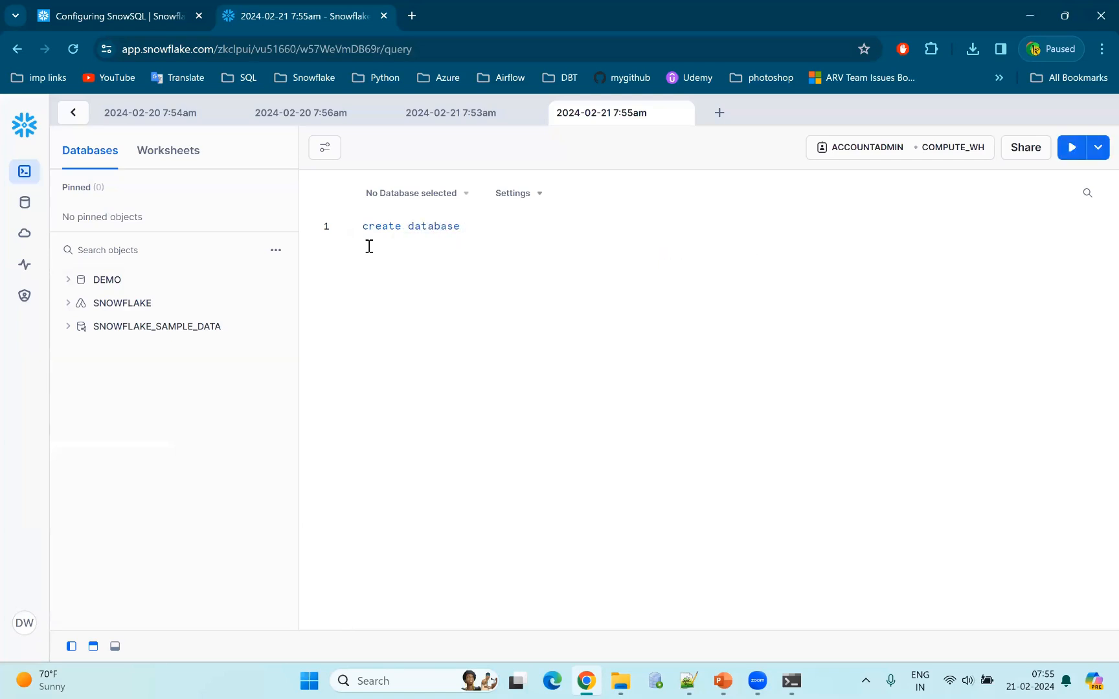
text(demo2)
key(BackSpace)
text(;)
key(ctrl+a)
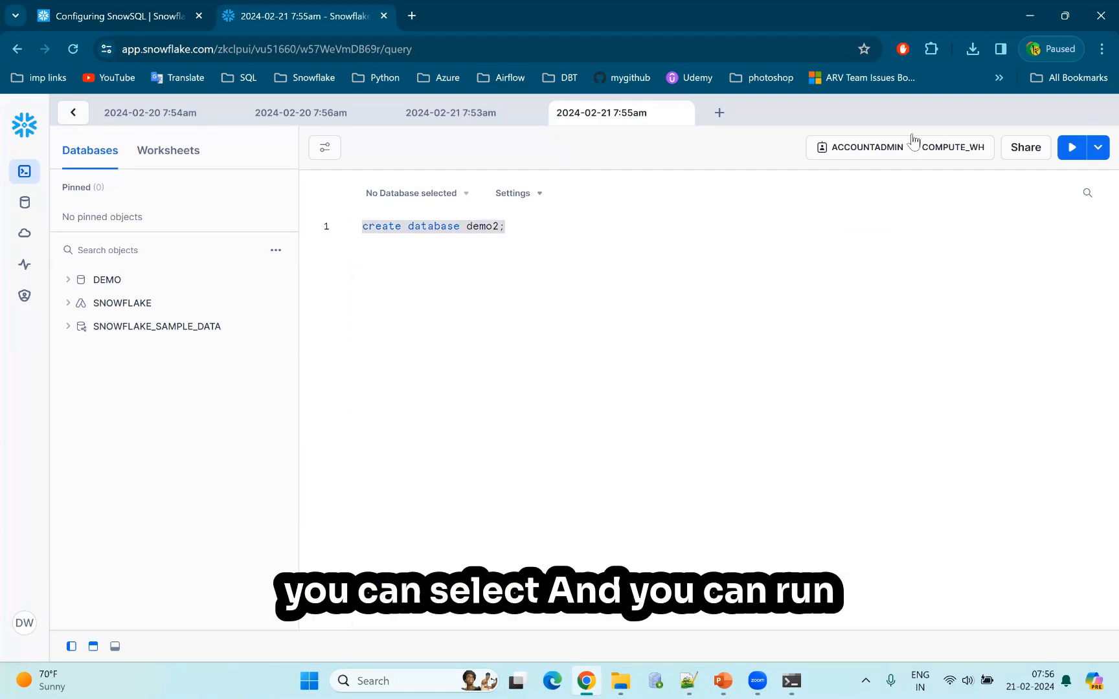
click(1072, 152)
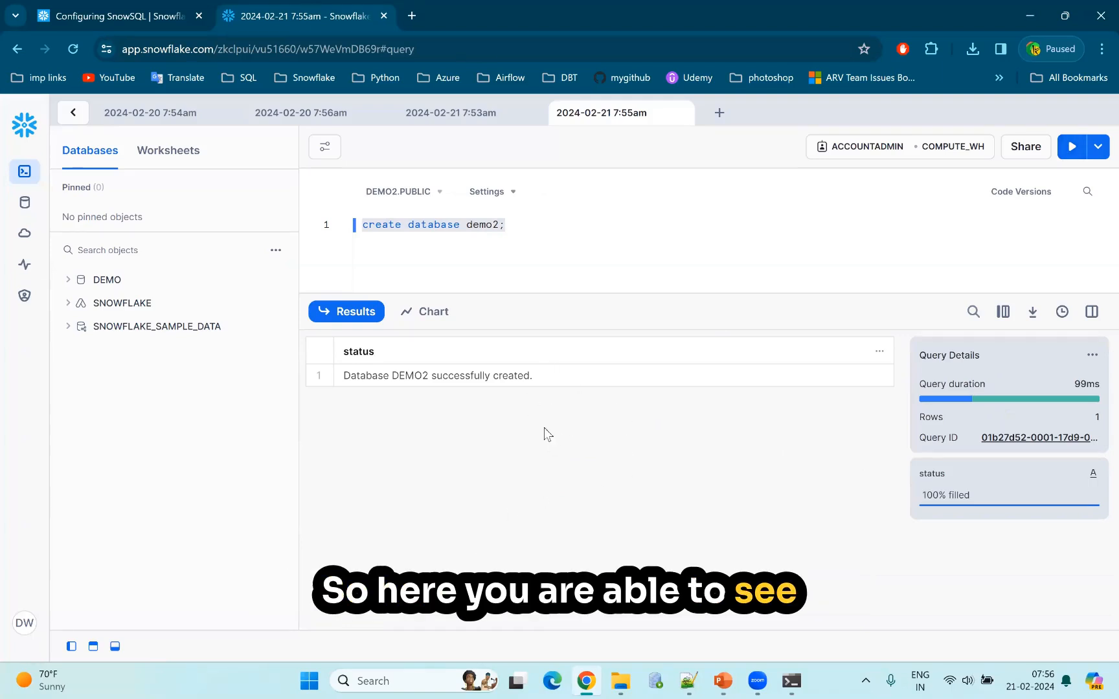
Try to run the "create database demo2;" statement again from the cursor position, and highlight the database name.
click(508, 228)
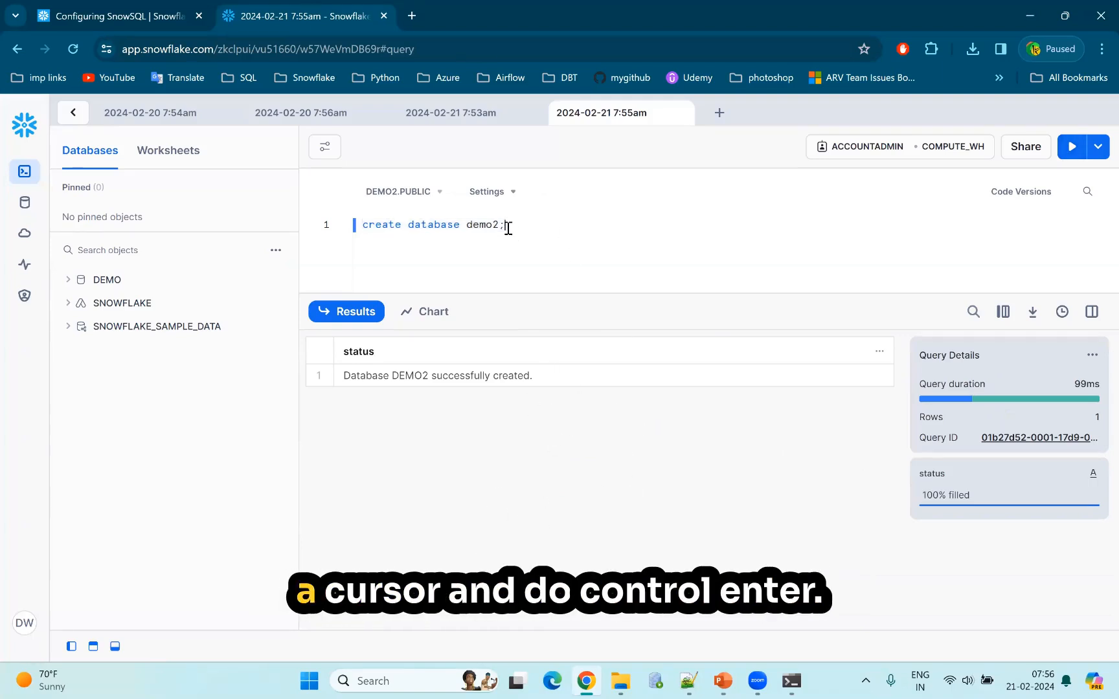
key(ctrl+Return)
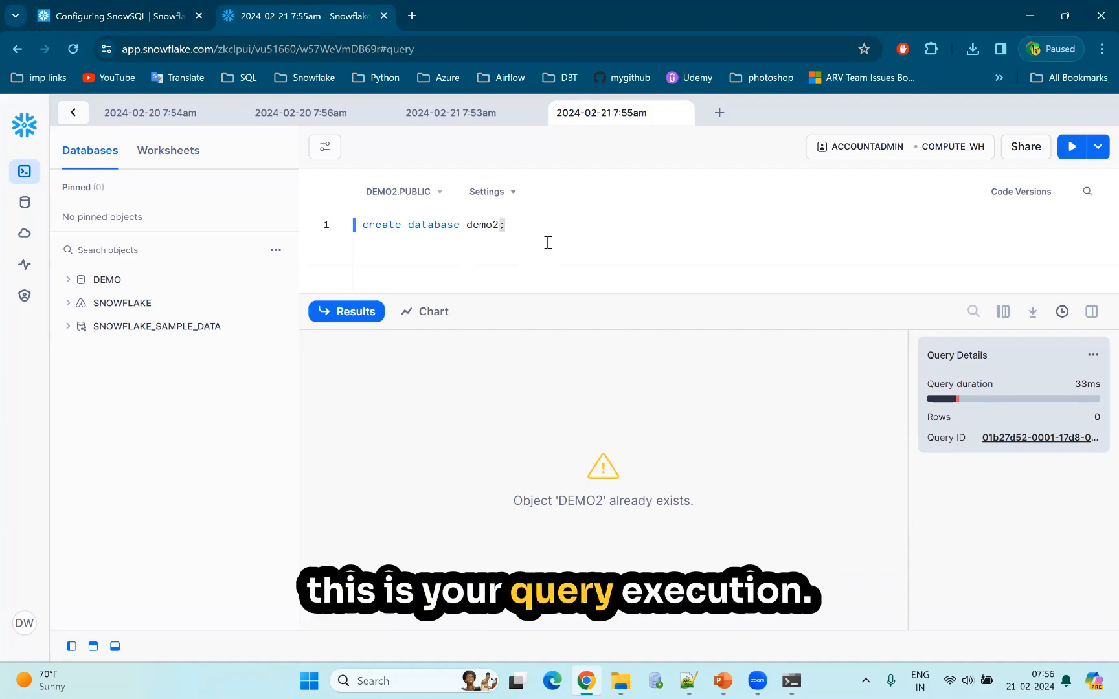
double_click(495, 224)
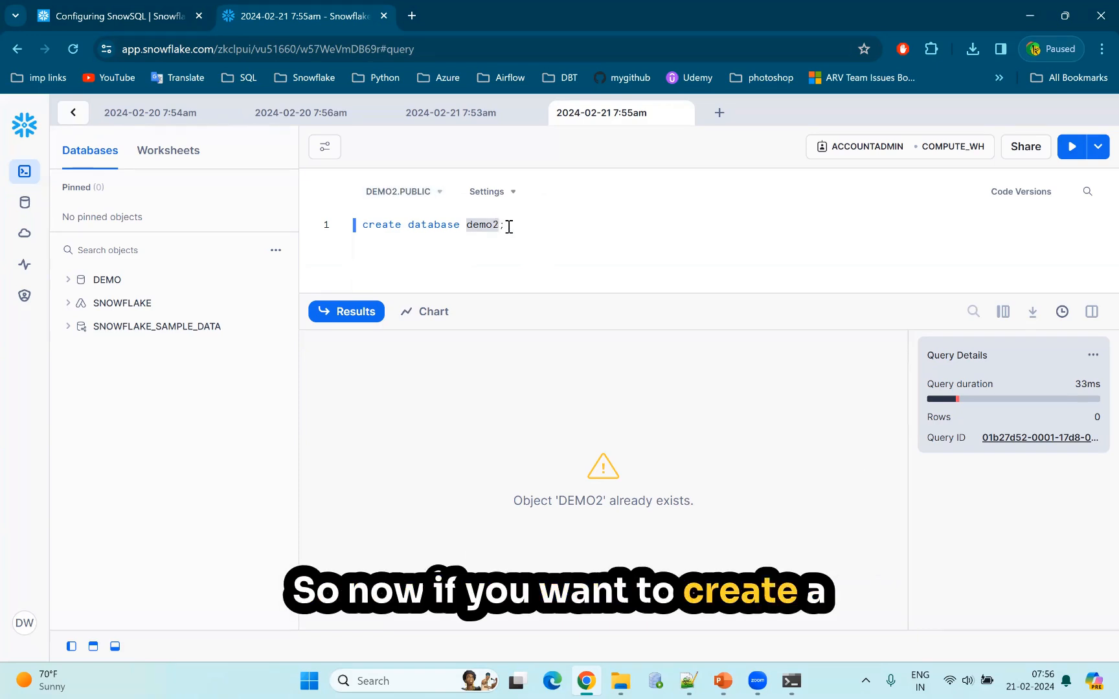
Add the statement "create schema test2;" on line 3 of the worksheet and run it.
text(;)
key(Return)
key(Return)
text(cr)
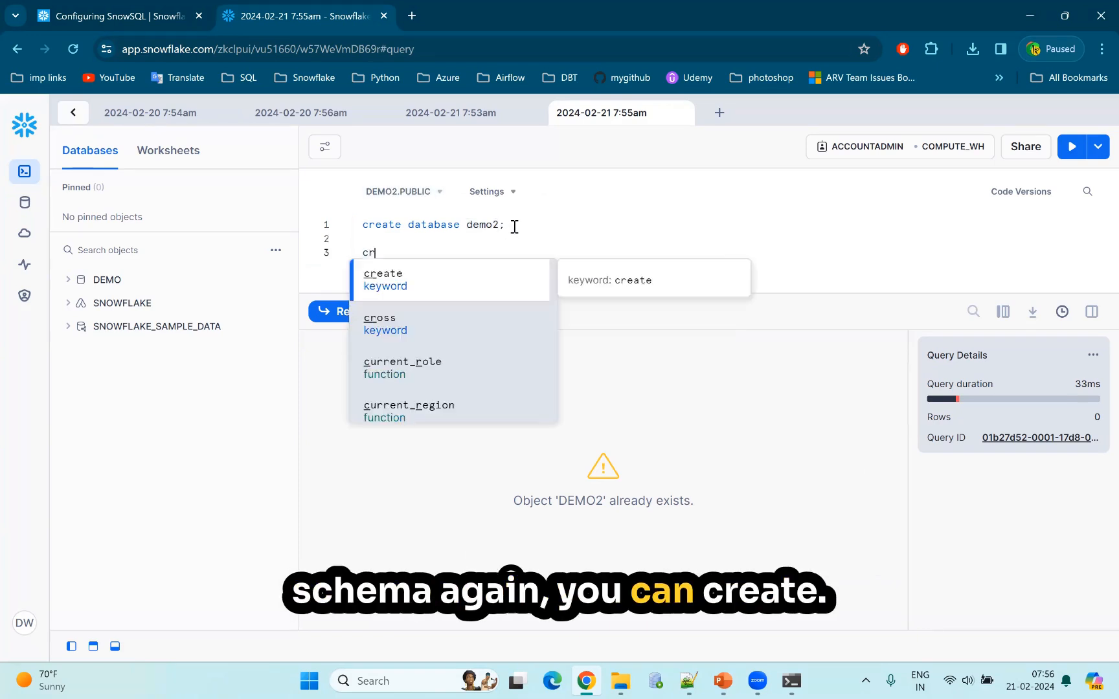
text(eate sch)
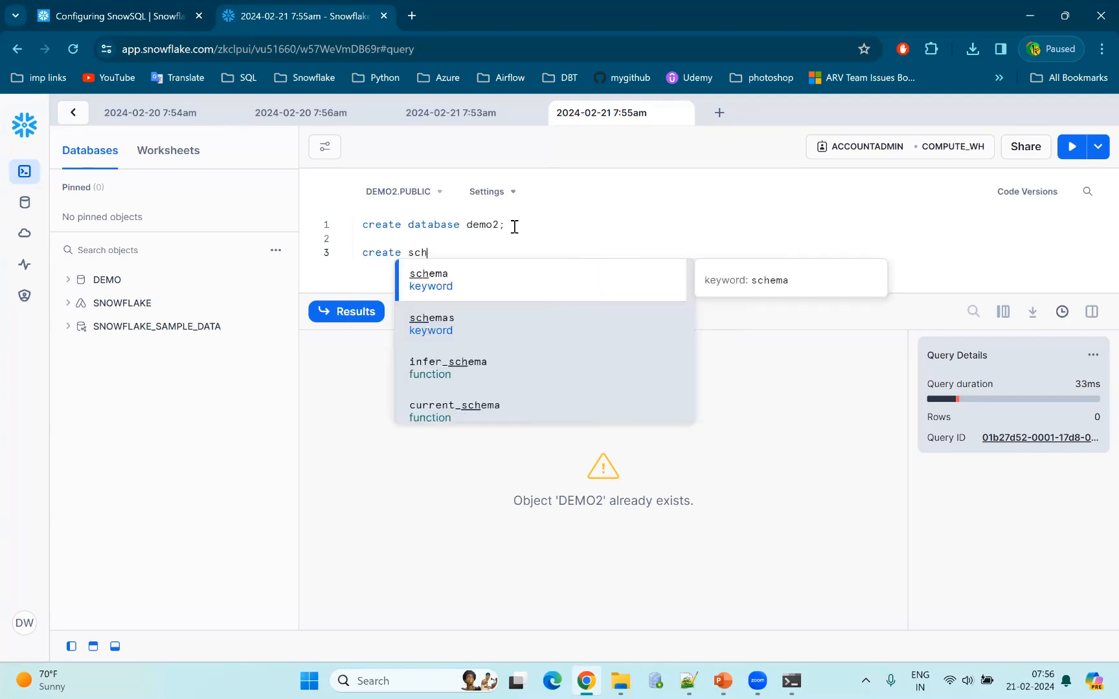
text(em  test2;)
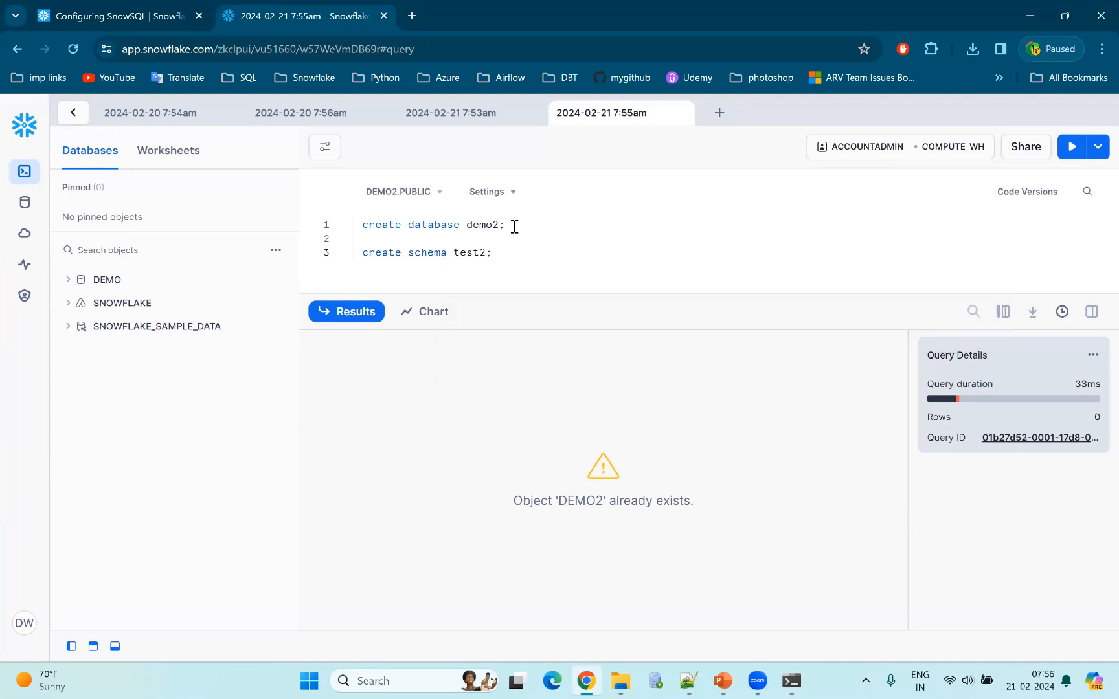
key(ctrl+Return)
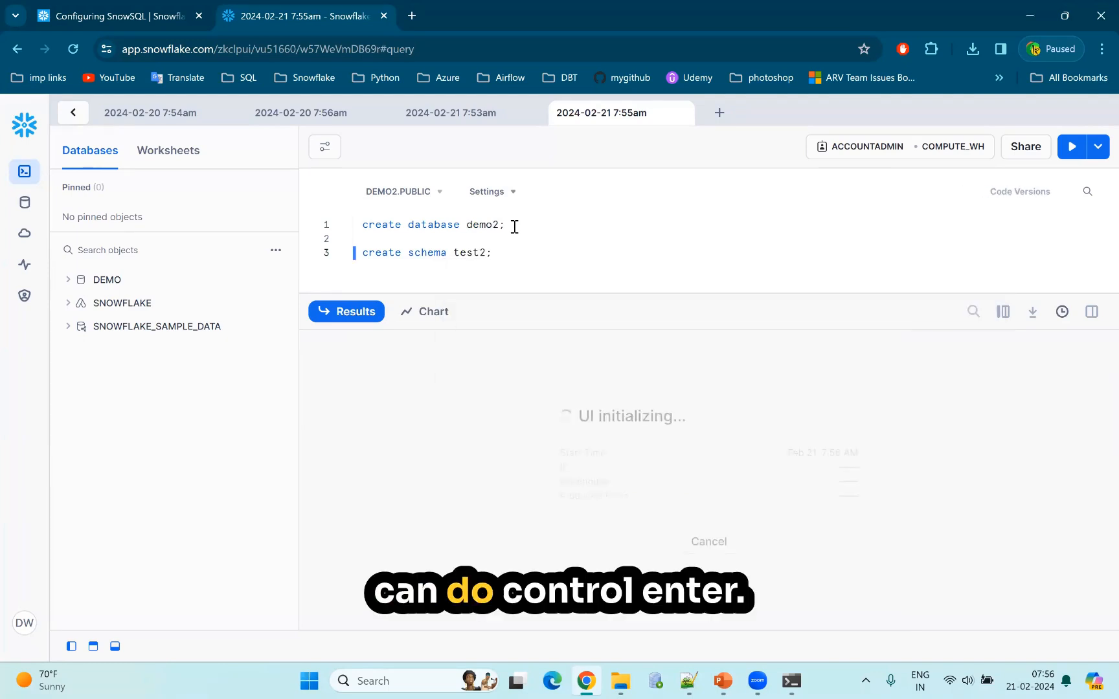
Switch the worksheet's context to the DEMO database and its TEST schema using the database selector.
click(438, 194)
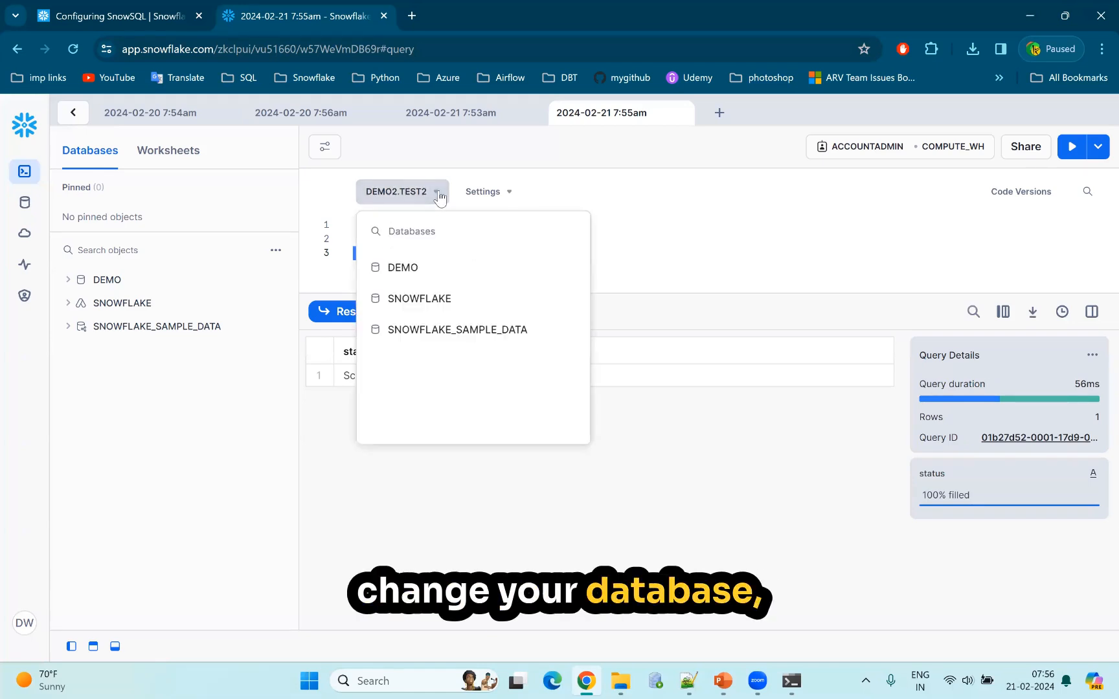
click(408, 272)
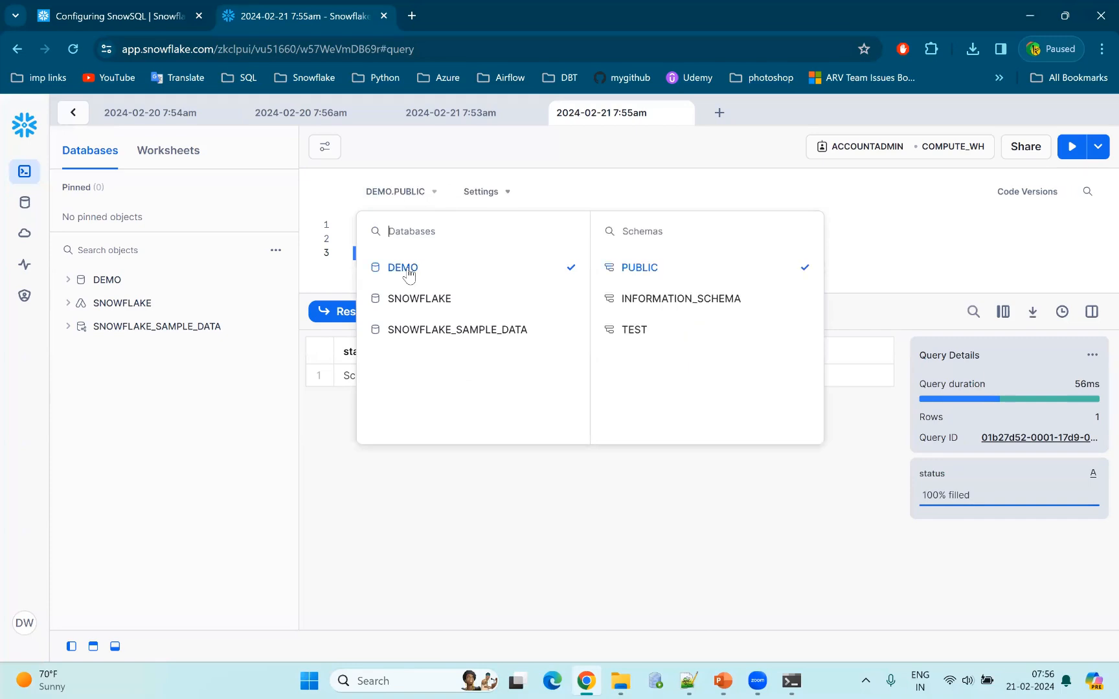
click(633, 331)
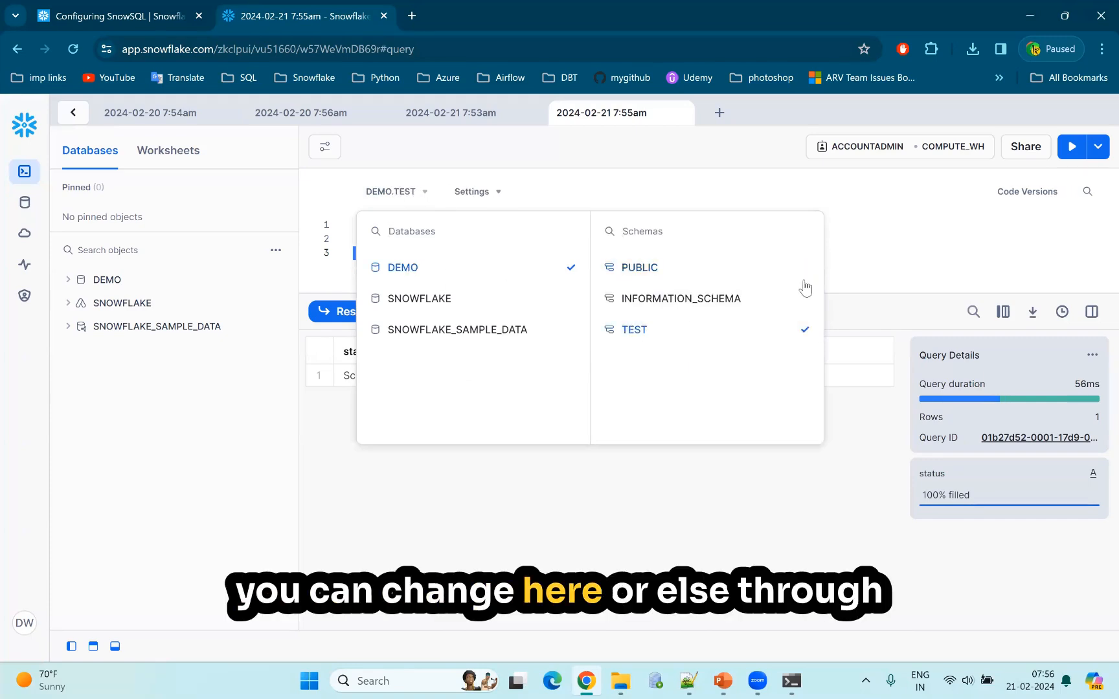
click(855, 267)
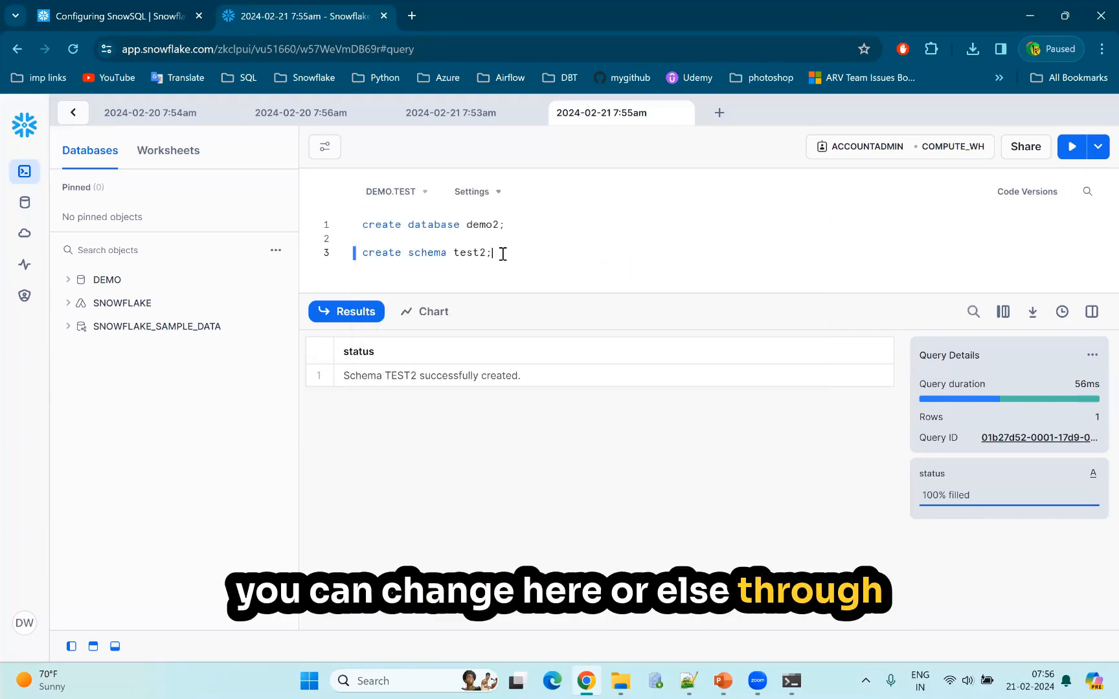
Add the statement "use database demo;" on line 5 of the worksheet and run it.
key(Return)
key(Return)
text(use data)
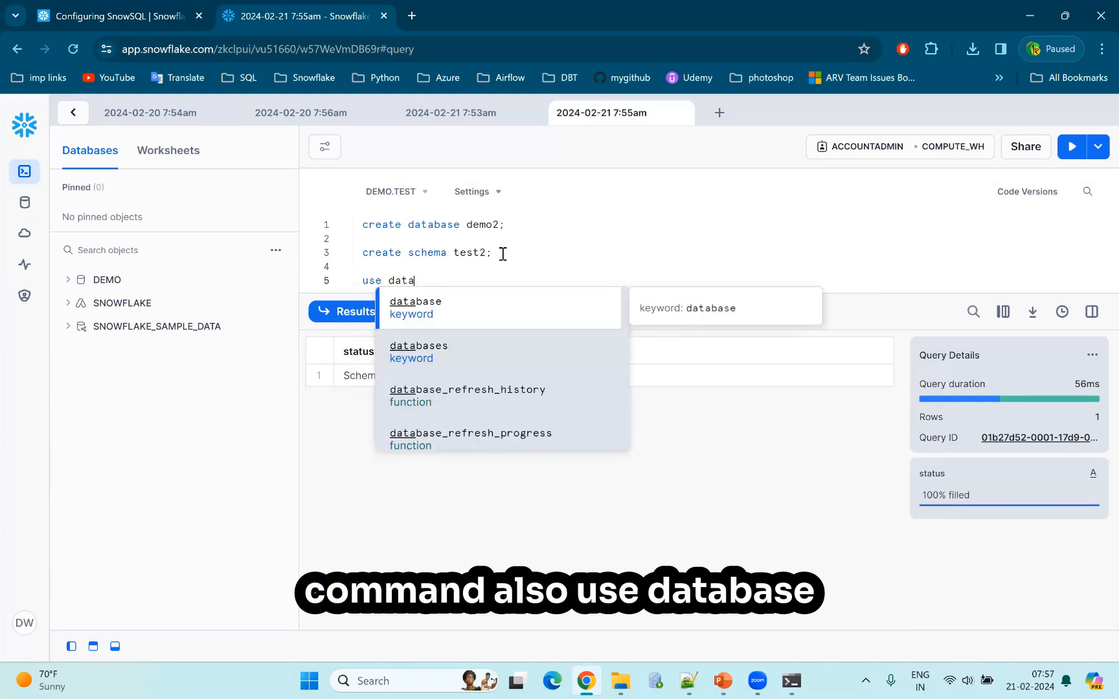
text(base)
text( d)
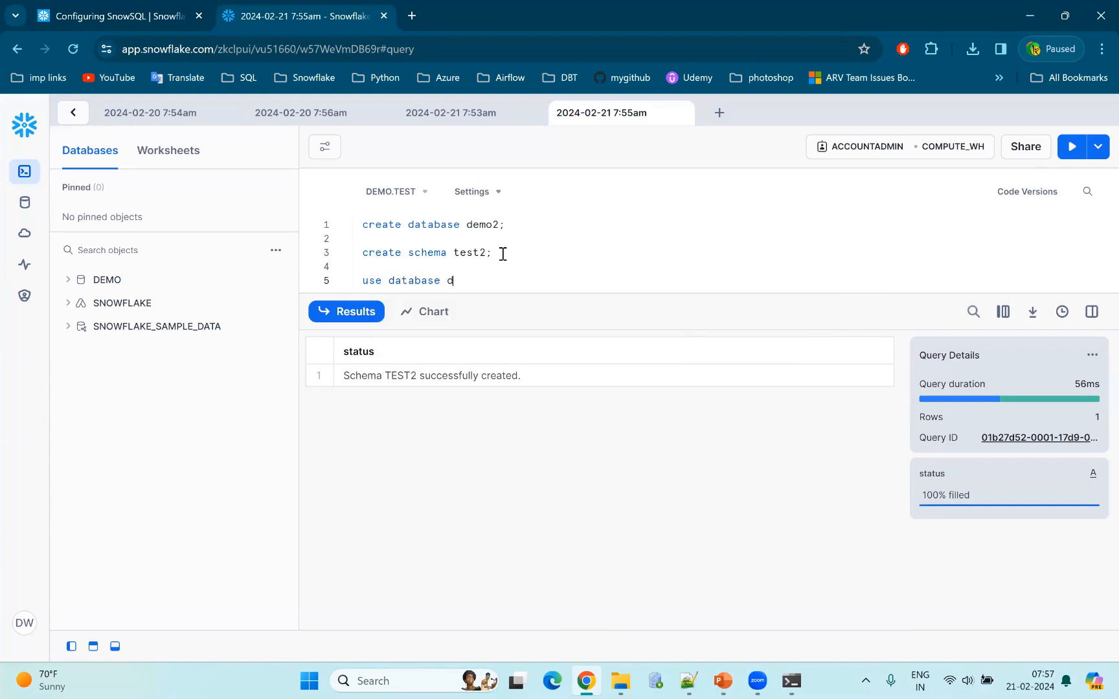
text(emo;)
key(ctrl+Return)
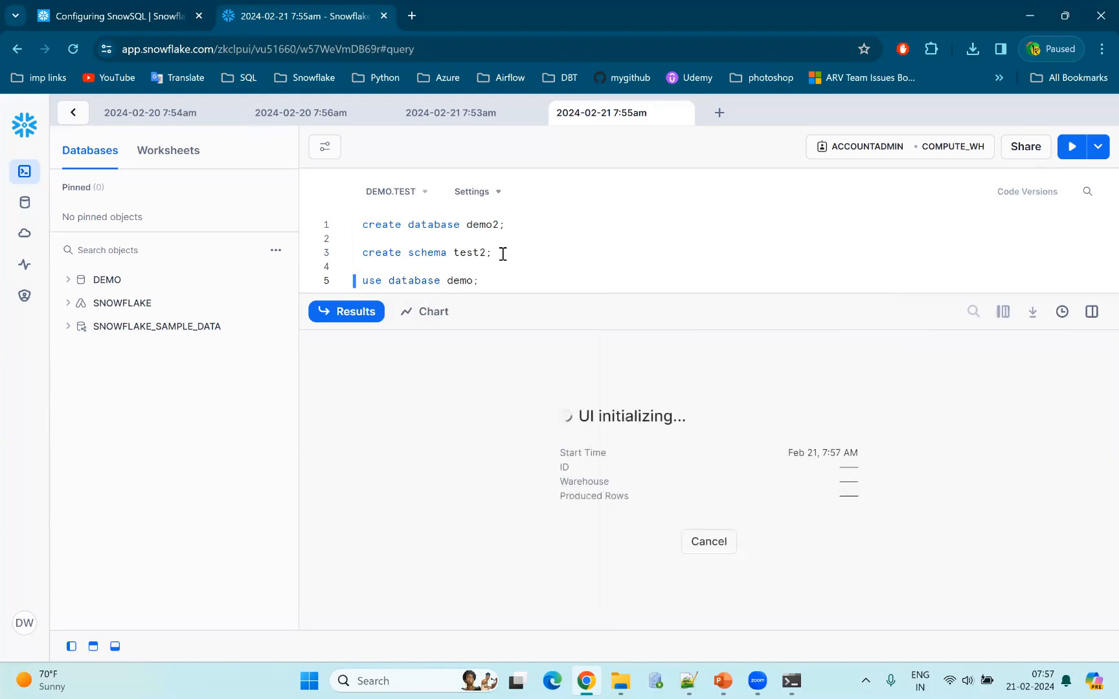
Add the statement "use schema test;" on line 7 of the worksheet and run it.
key(Return)
key(Return)
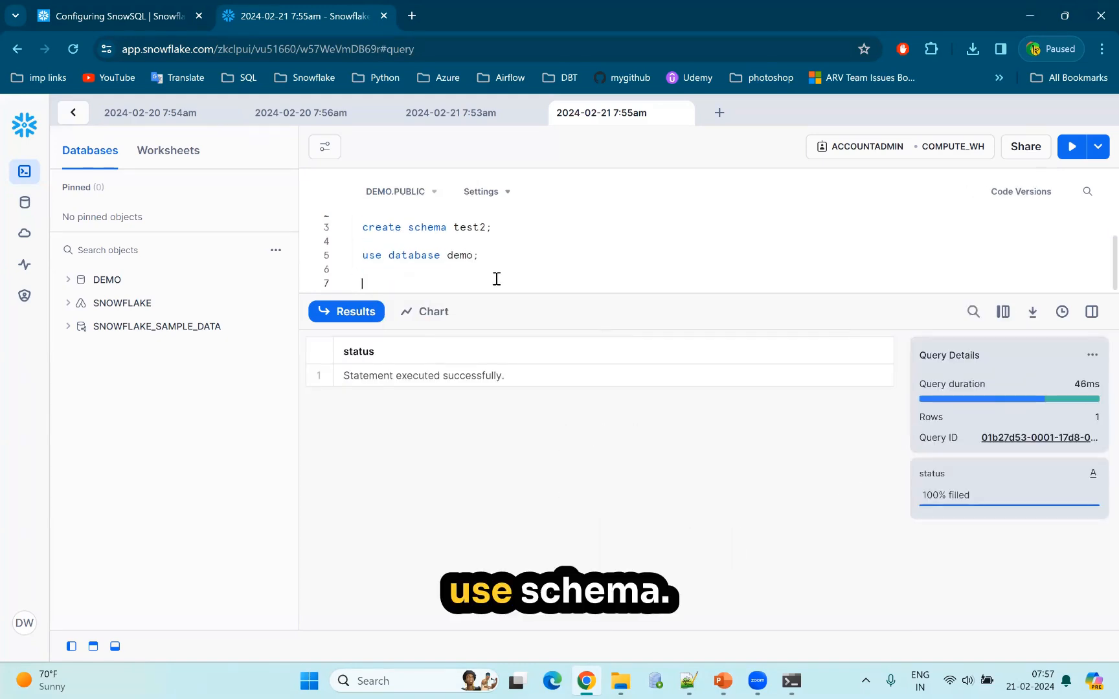
text(use schema )
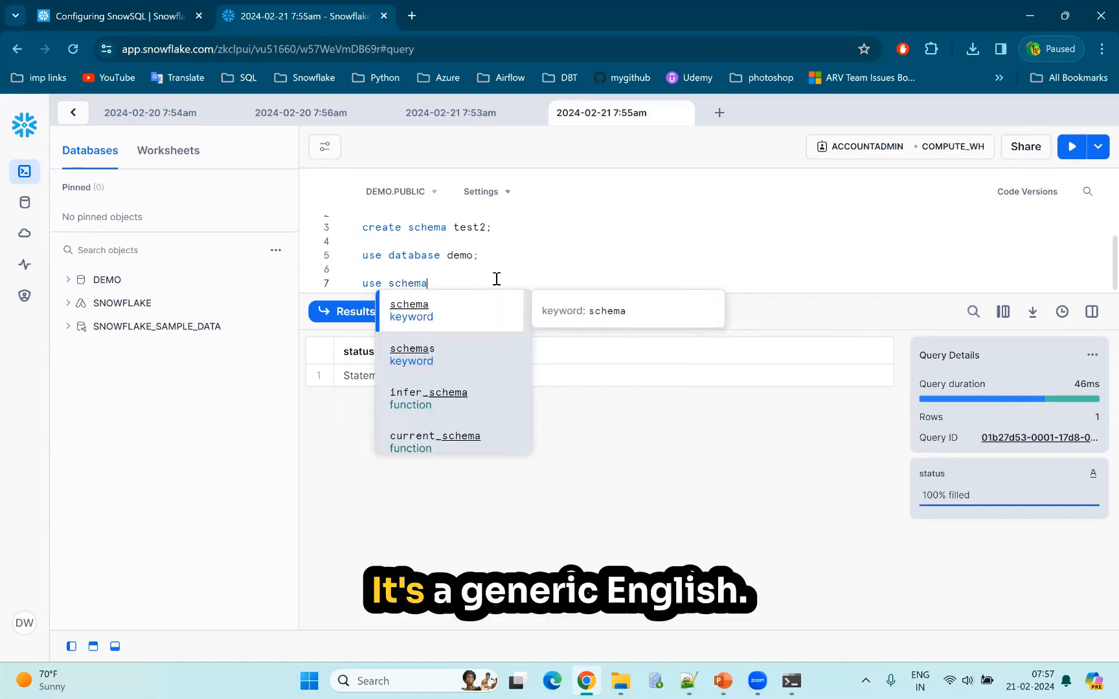
text(test;)
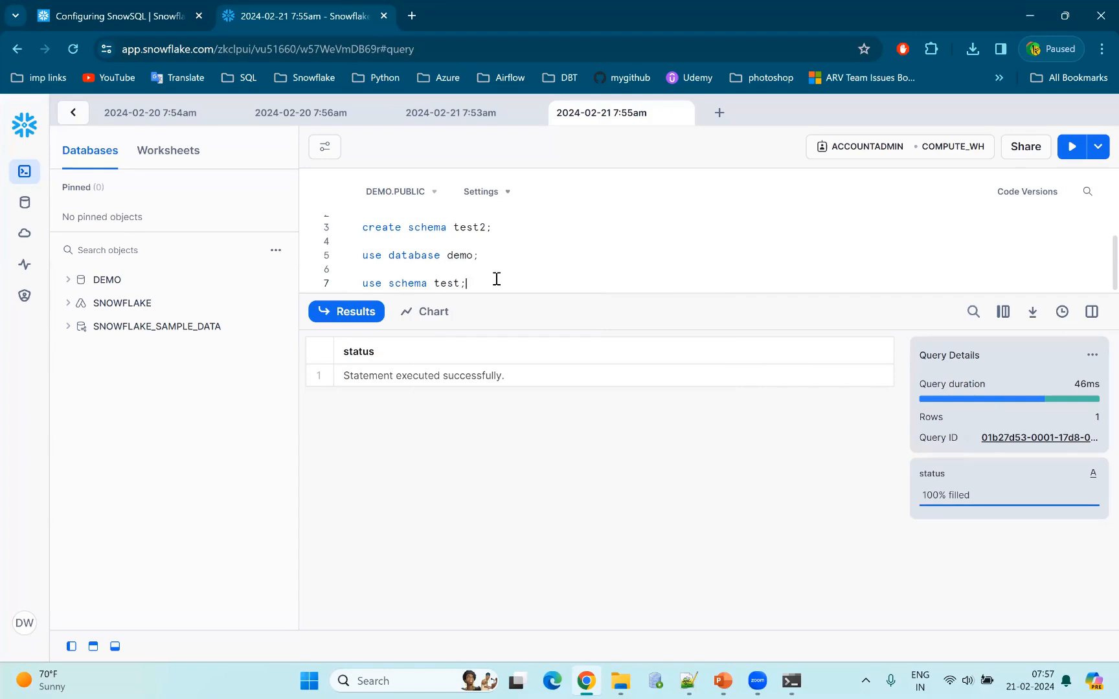
key(ctrl+Return)
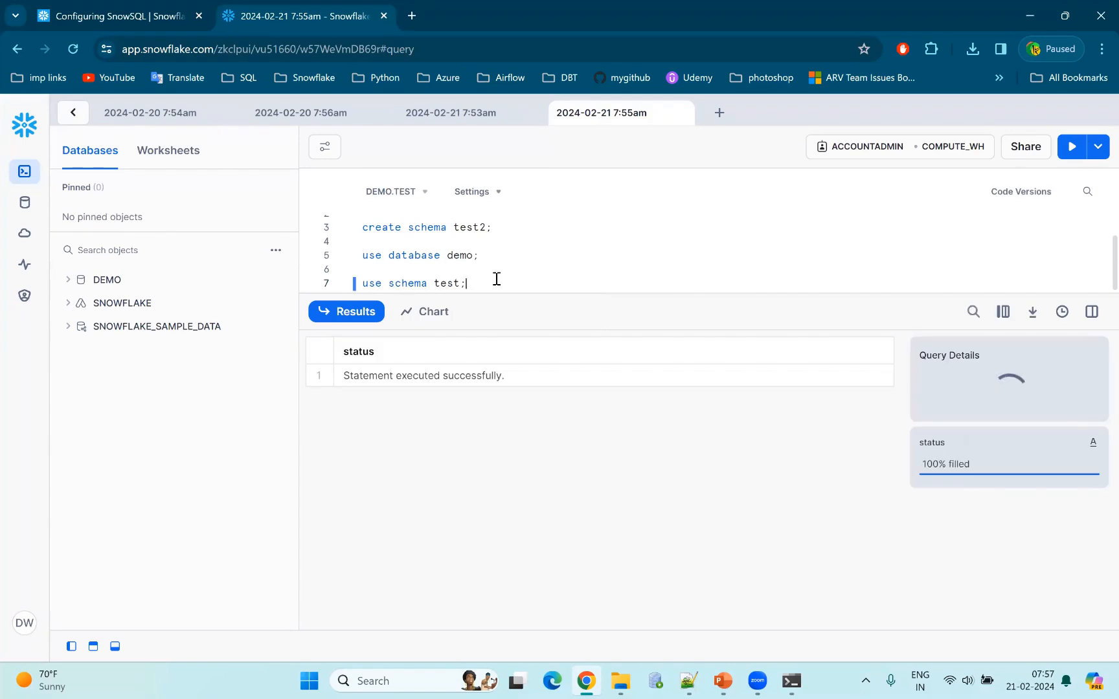
Review the databases and schemas offered by the worksheet's context selector, leaving the selection as it is.
drag(435, 276, 358, 254)
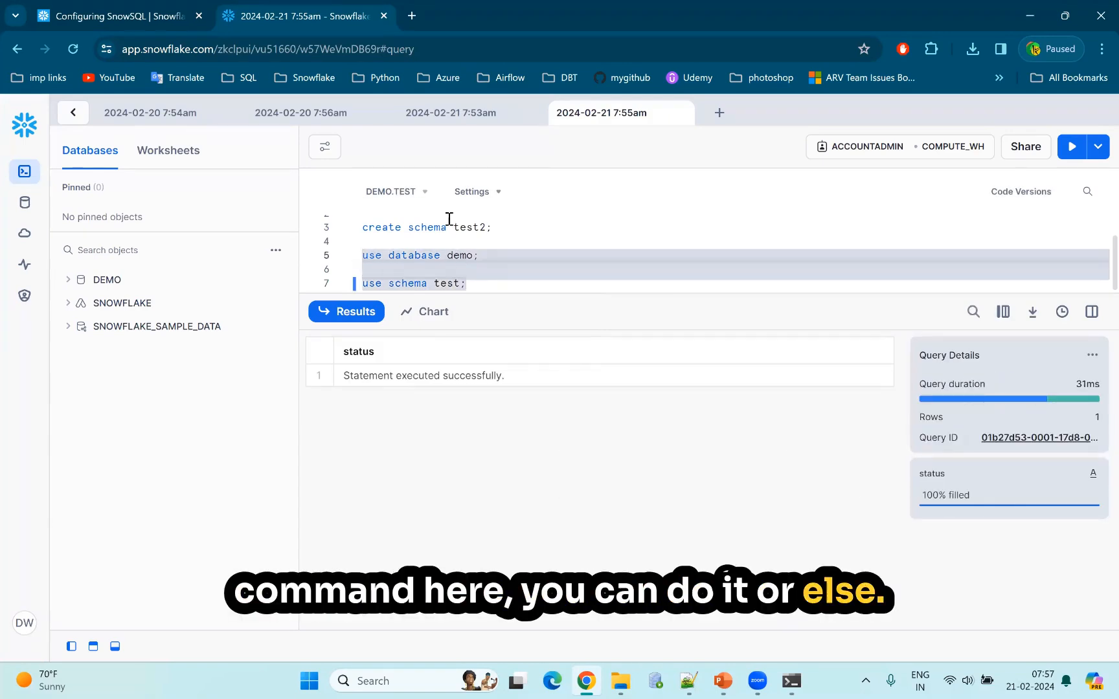
click(427, 194)
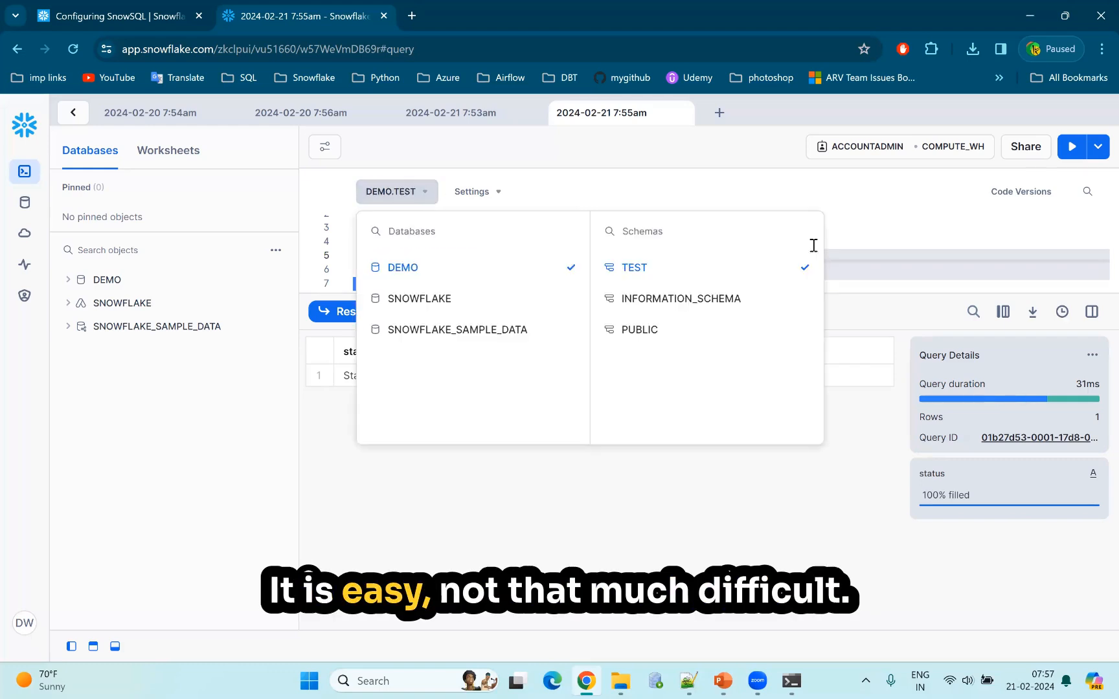
click(869, 209)
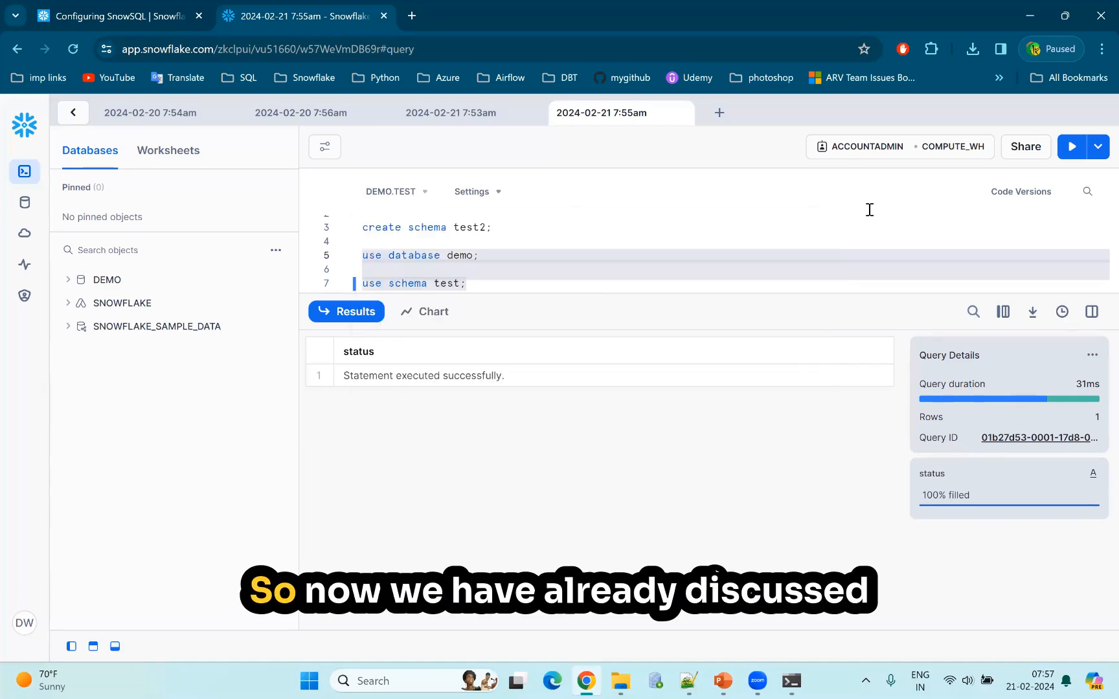
Clear all SQL statements from the worksheet and write "snowflake account -" on line 1.
click(522, 267)
drag(473, 283, 361, 225)
key(BackSpace)
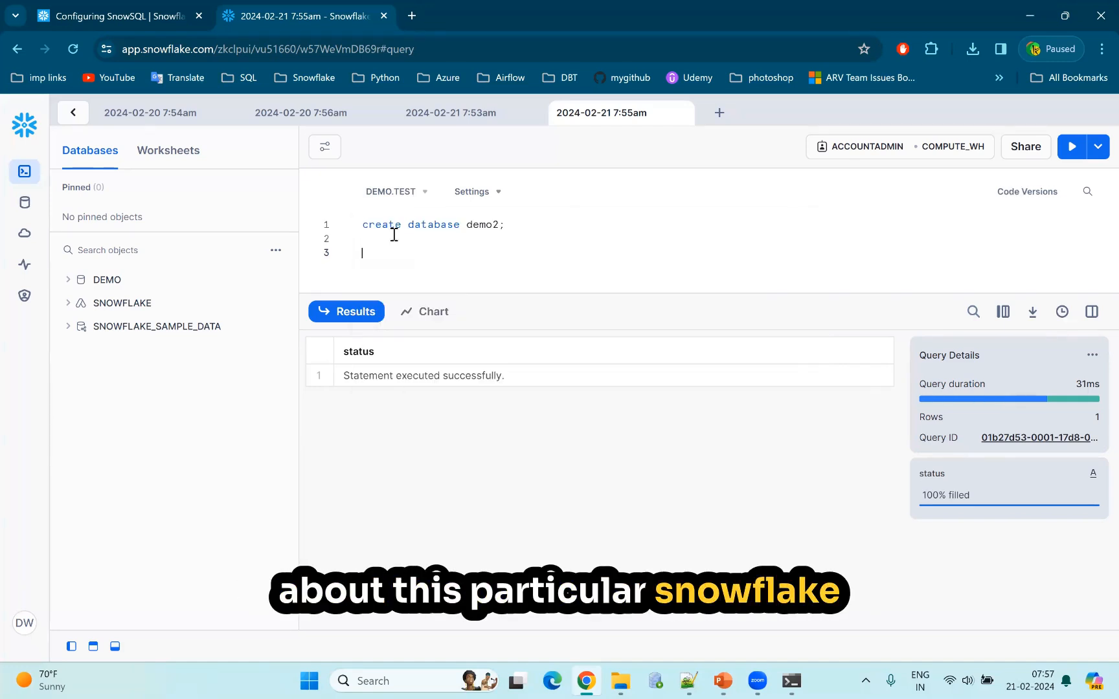
drag(508, 225, 321, 222)
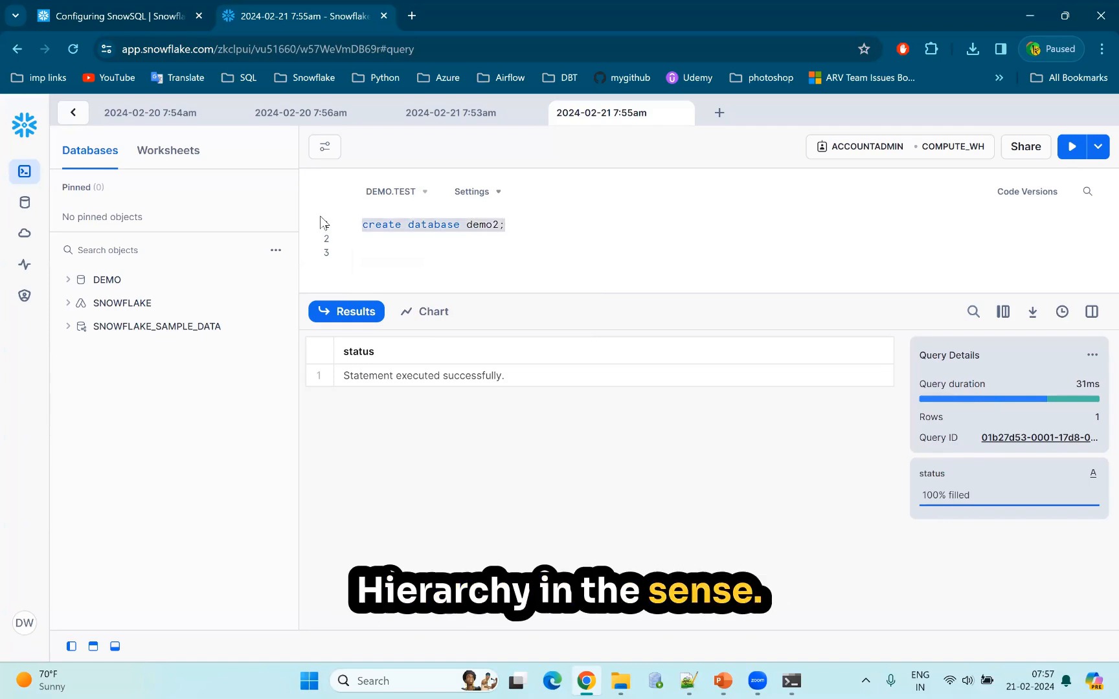
key(BackSpace)
text(sn)
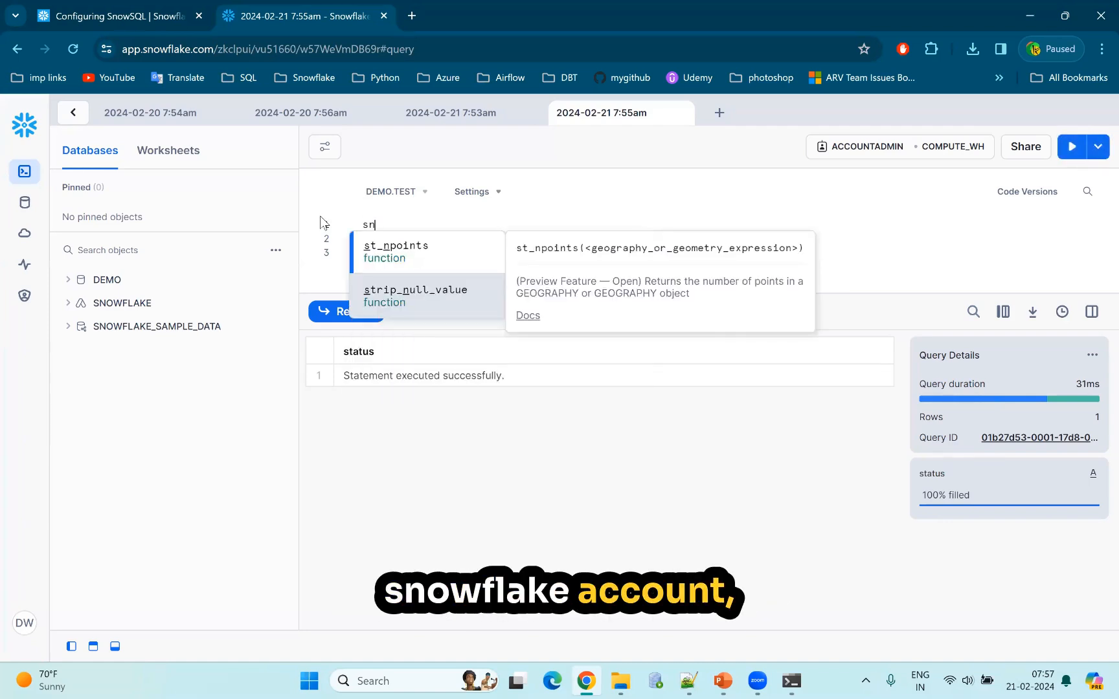
text(owflake account -)
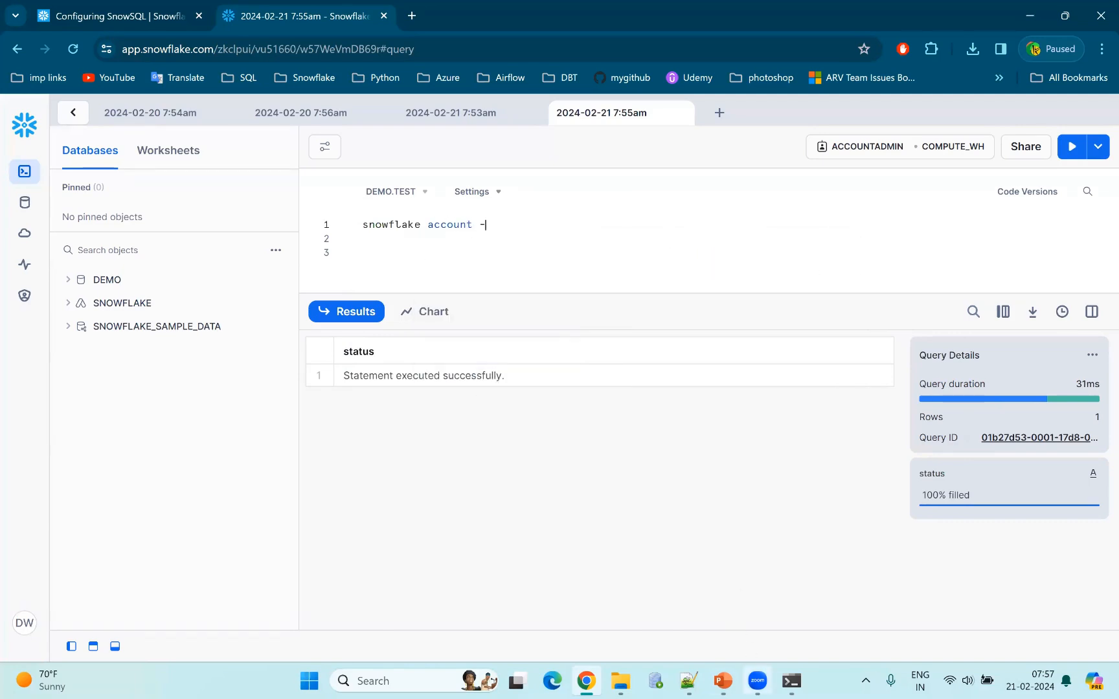
Switch to the PowerPoint deck and show slide 92, the Snowflake Pricing diagram of the account hierarchy.
mouse_move(723, 680)
click(731, 612)
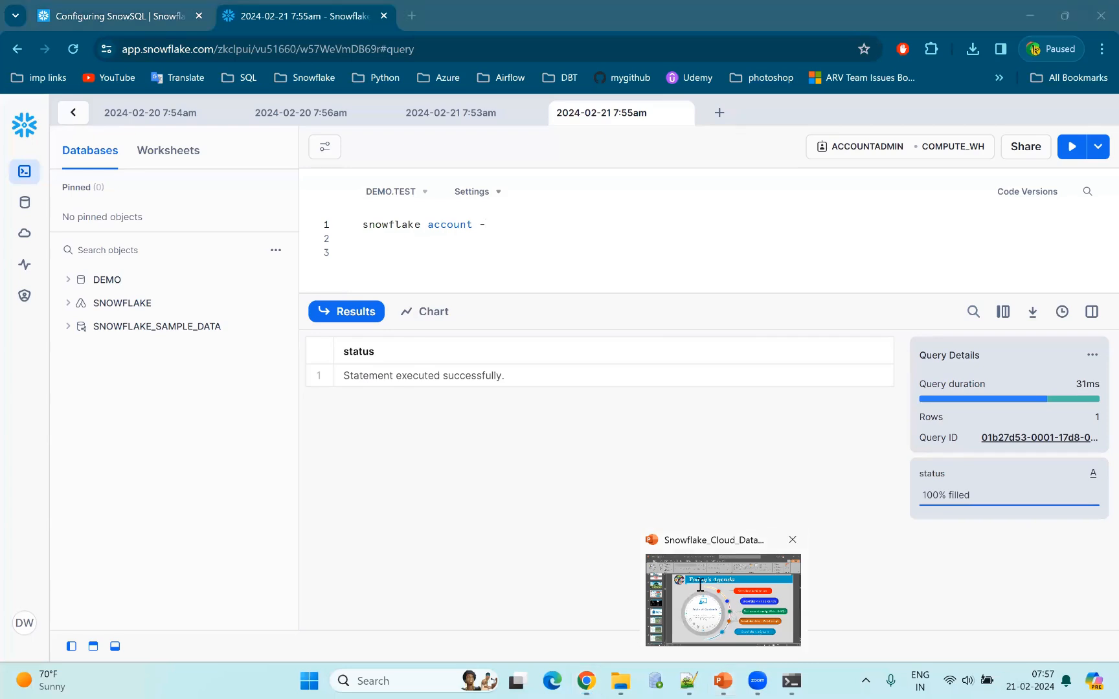
scroll(107, 305, up, 9)
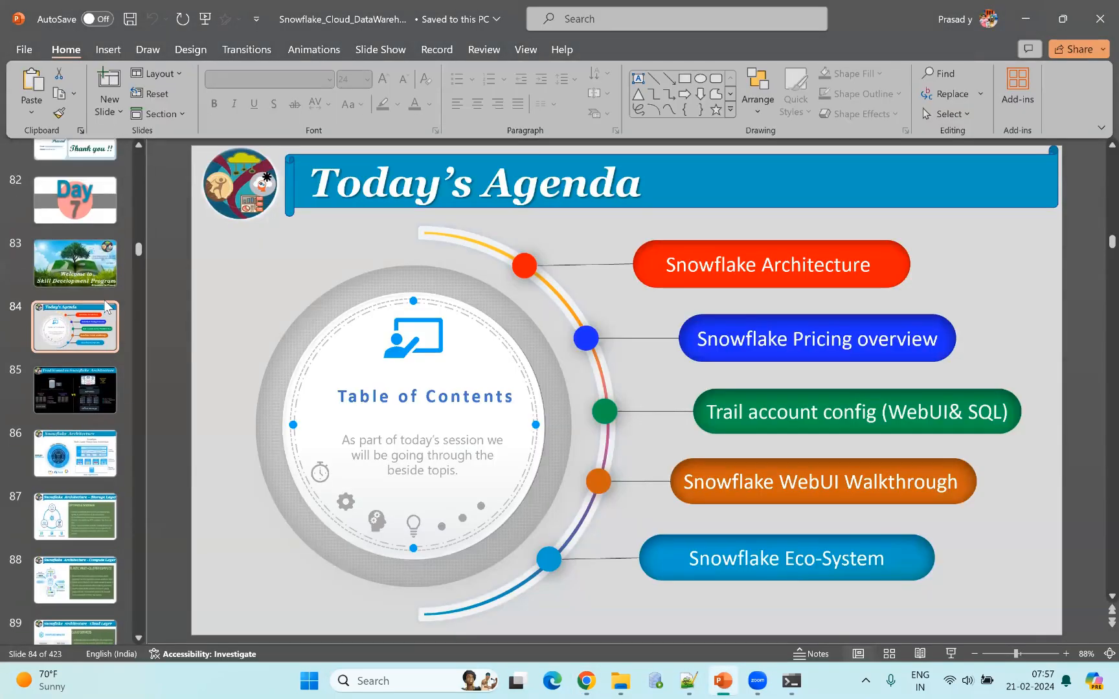
scroll(106, 306, up, 3)
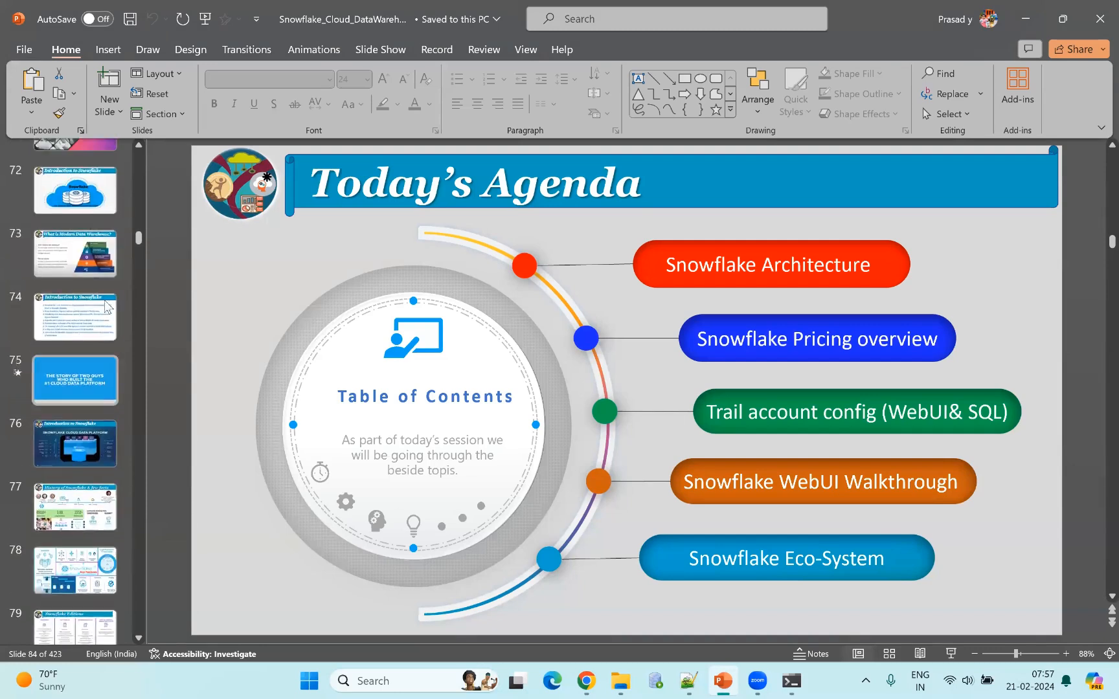
scroll(107, 306, down, 4)
scroll(107, 307, down, 12)
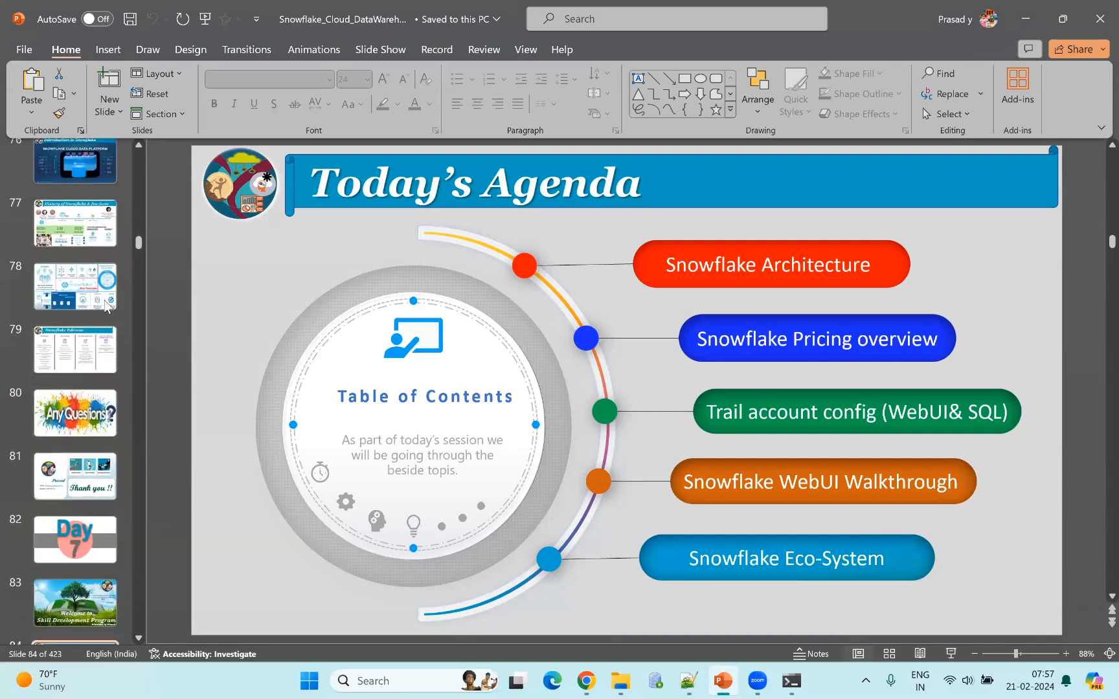
click(73, 577)
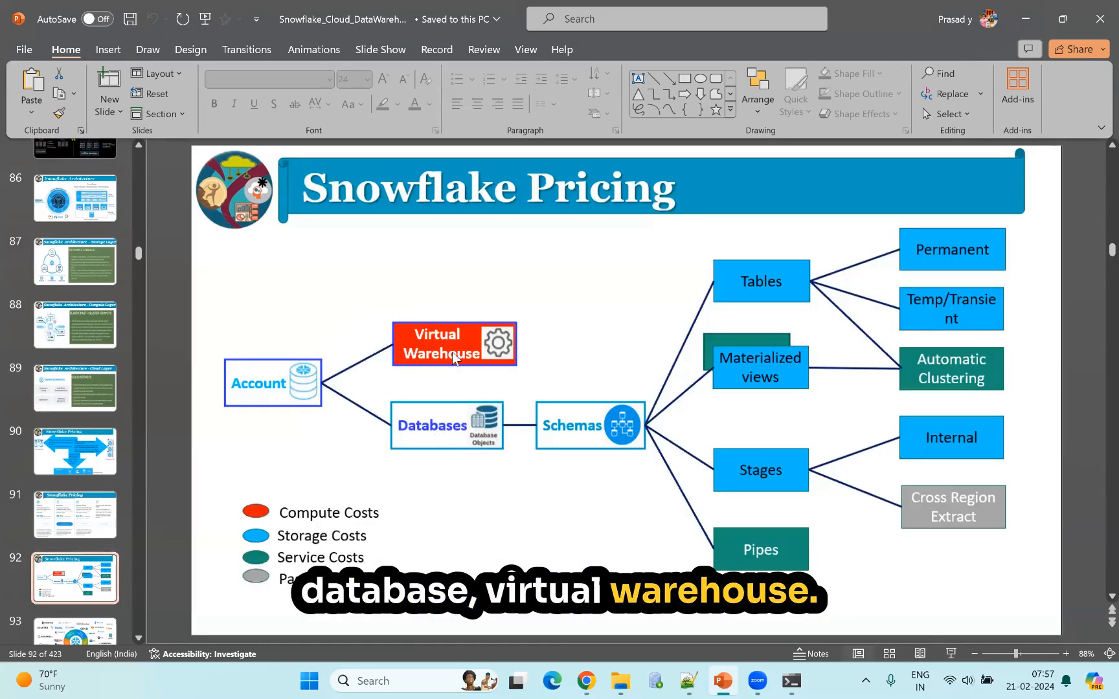
Return to the Snowflake worksheet in Chrome and list "database" and "warehosuse" on separate indented lines under the account line.
key(alt+Tab)
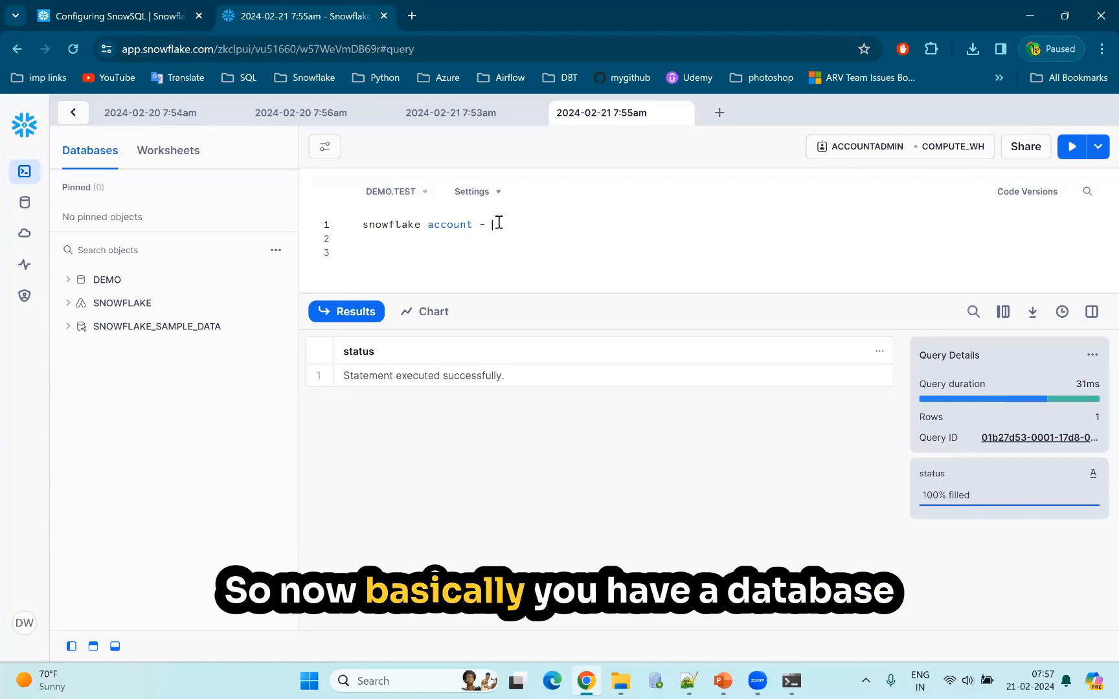
text(database)
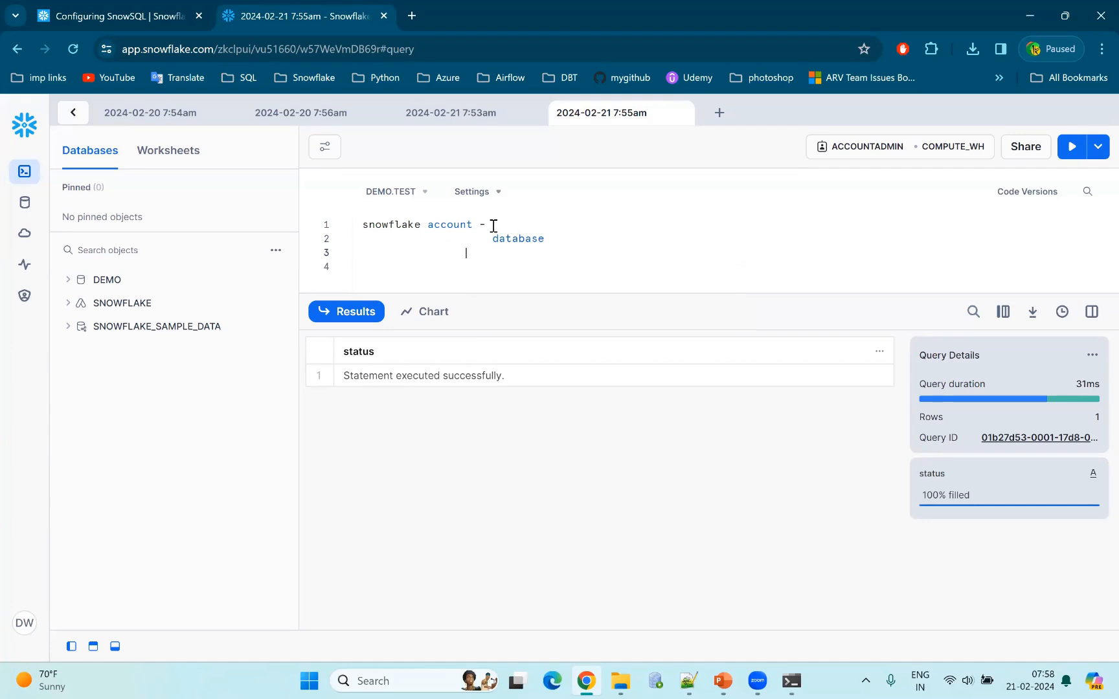
text(arehosuse)
Add the nested entries "- schema" and, one level deeper, "- tables" beneath the database line.
key(Return)
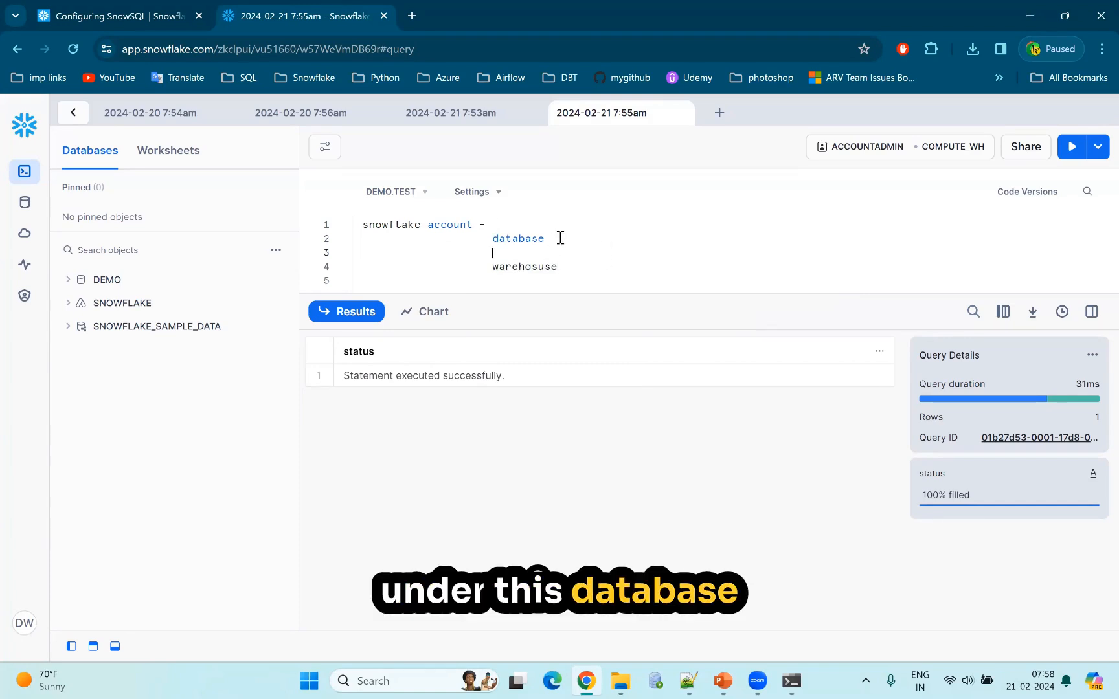
key(Tab)
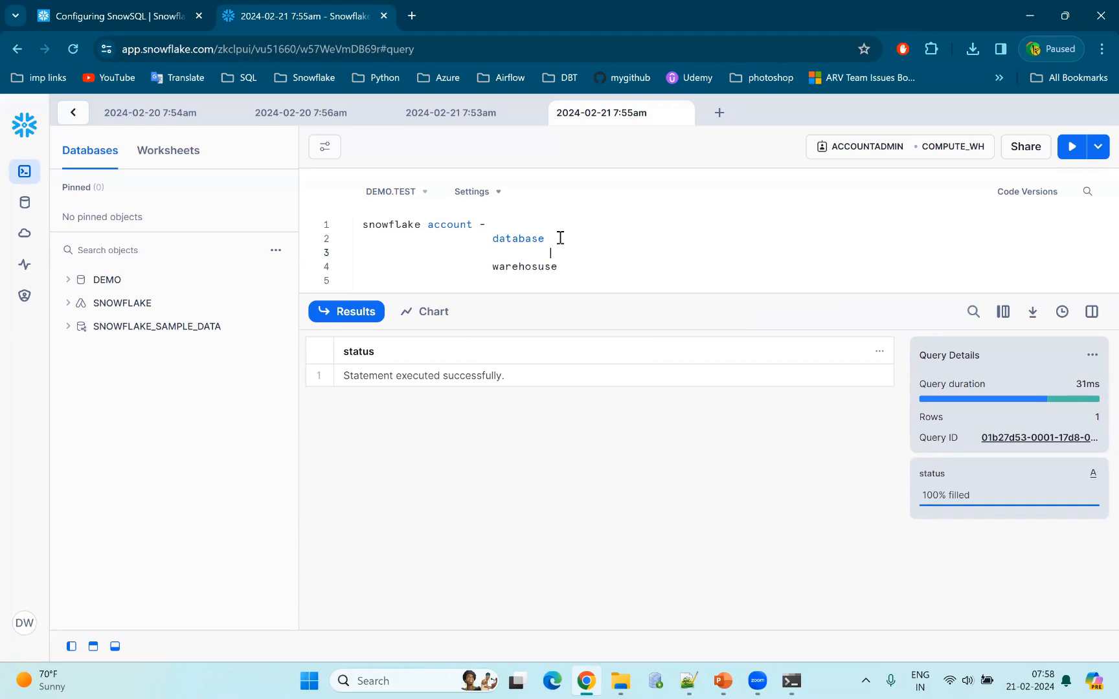
text(- schema)
key(Return)
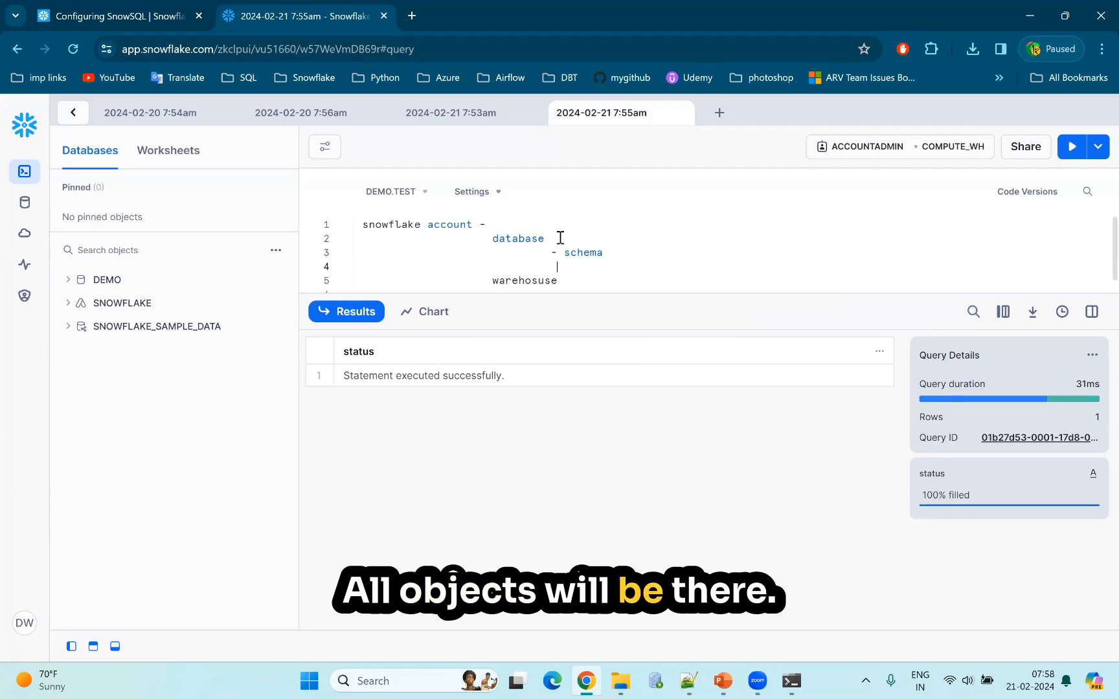
text(- tables)
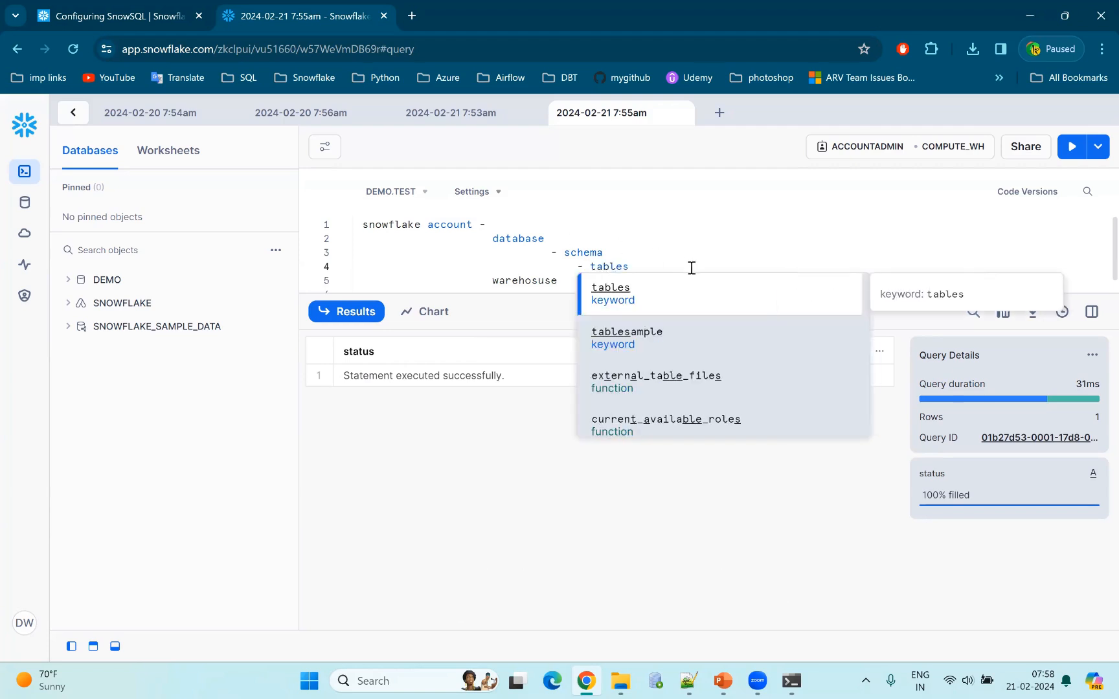
key(Escape)
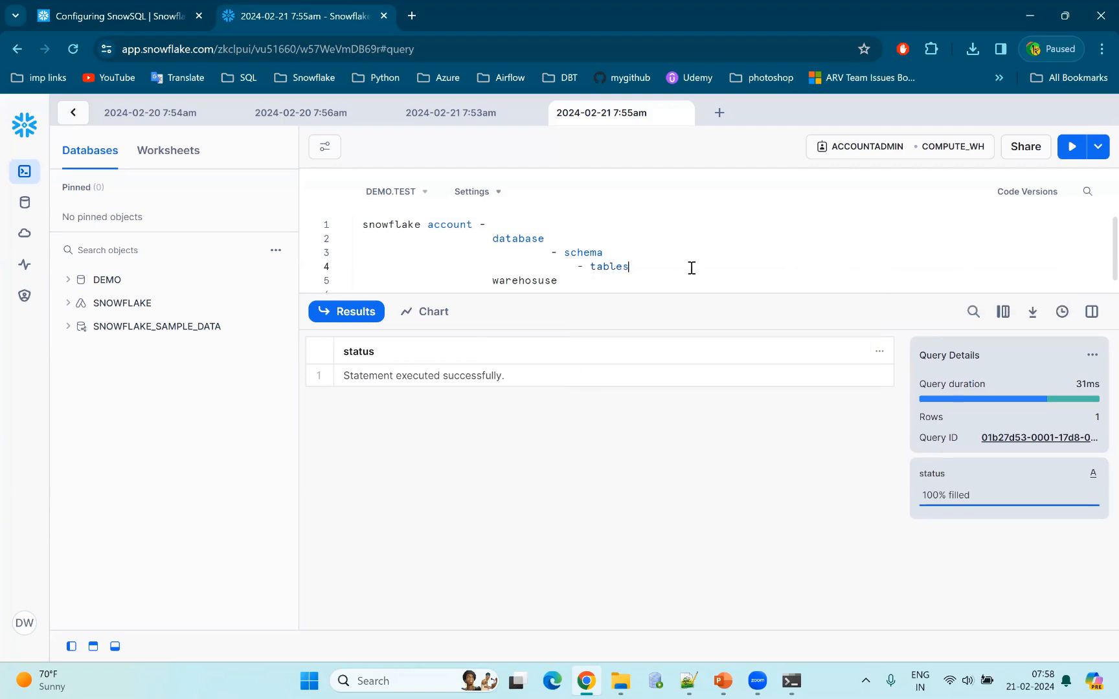
Add "- all warehouses" beneath the warehouse line and put "all" before the schema and tables entries.
click(563, 282)
key(Return)
text(--)
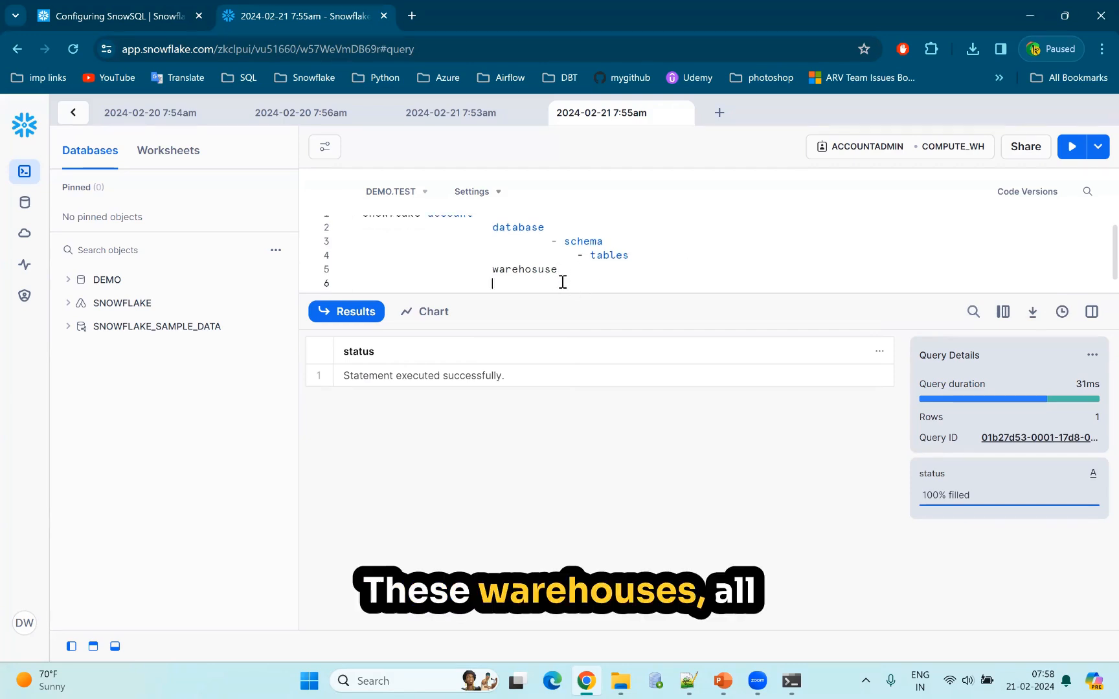
key(BackSpace)
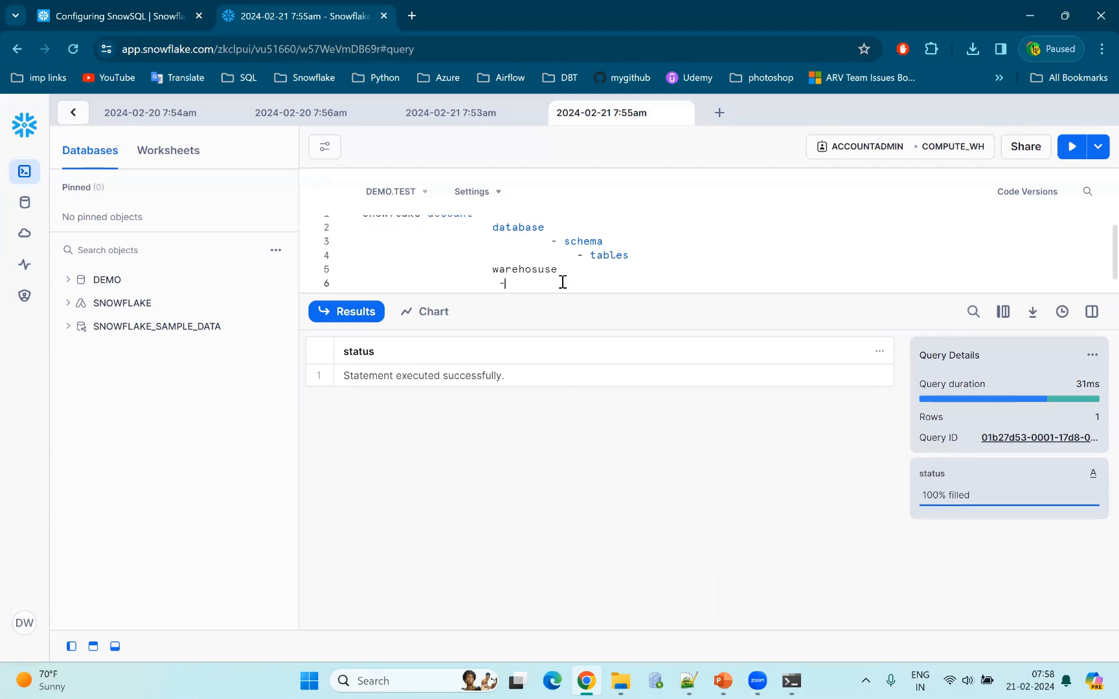
text(all )
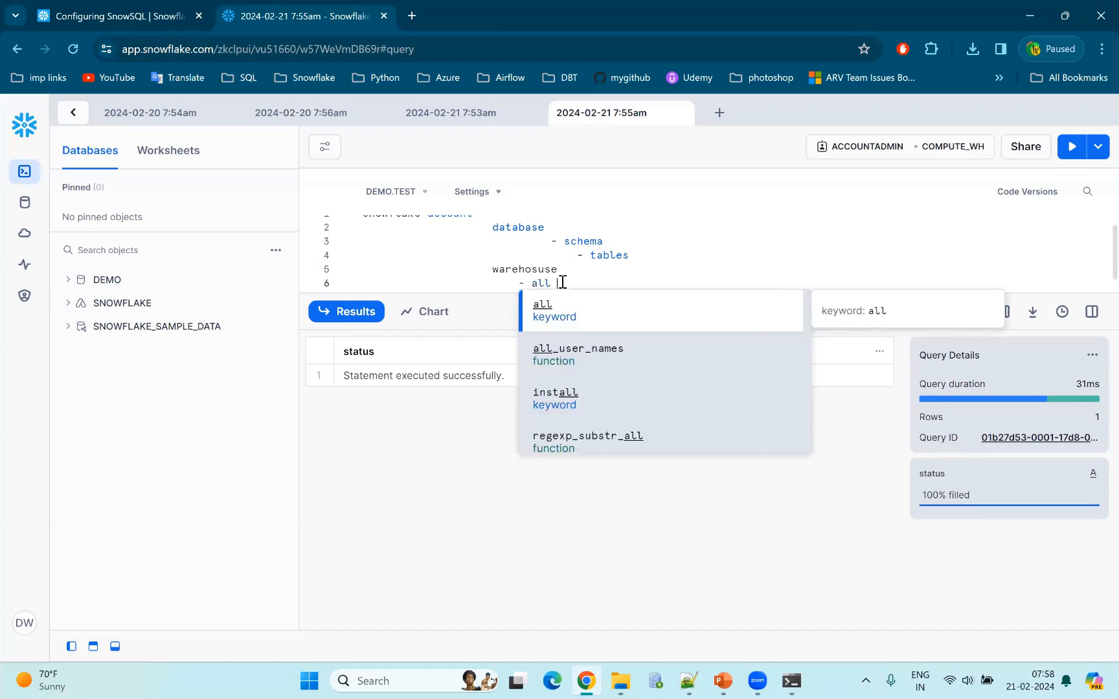
text(warehouse)
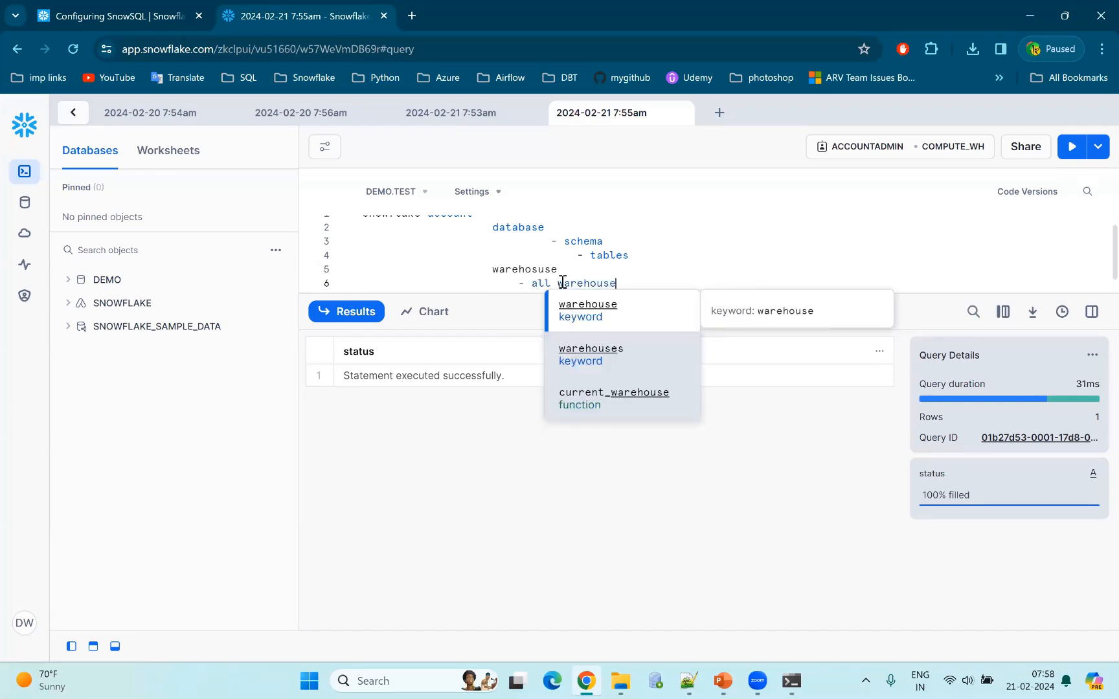
text(s)
click(592, 258)
text(all)
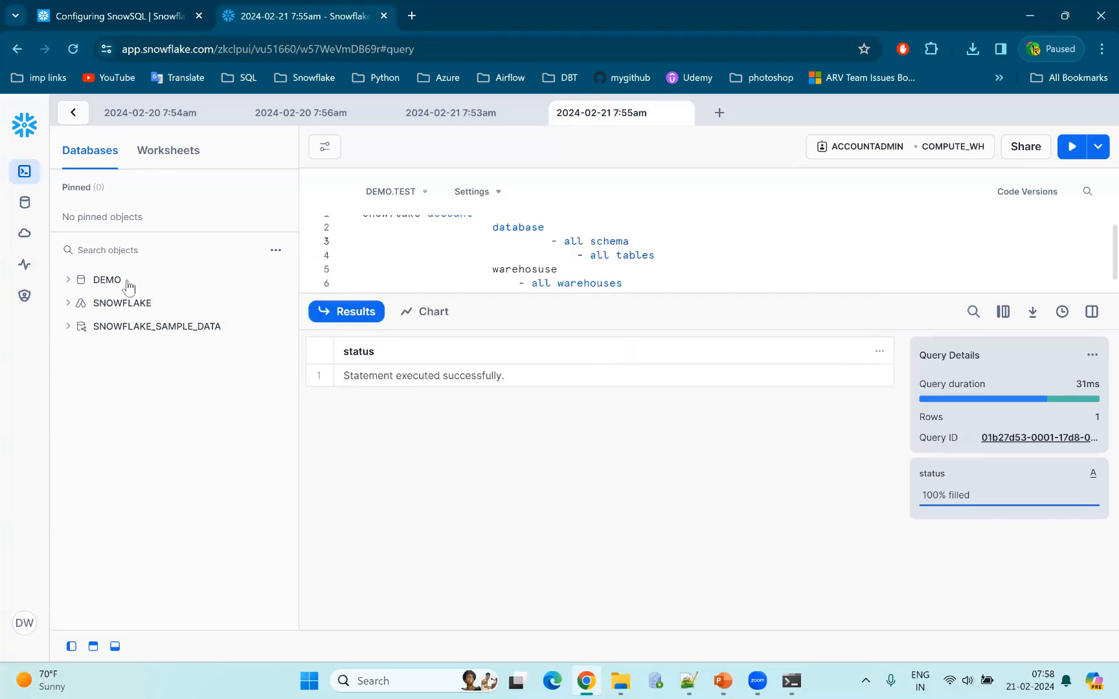
Expand the DEMO database and its TEST schema in the object browser to examine their contents.
mouse_move(80, 286)
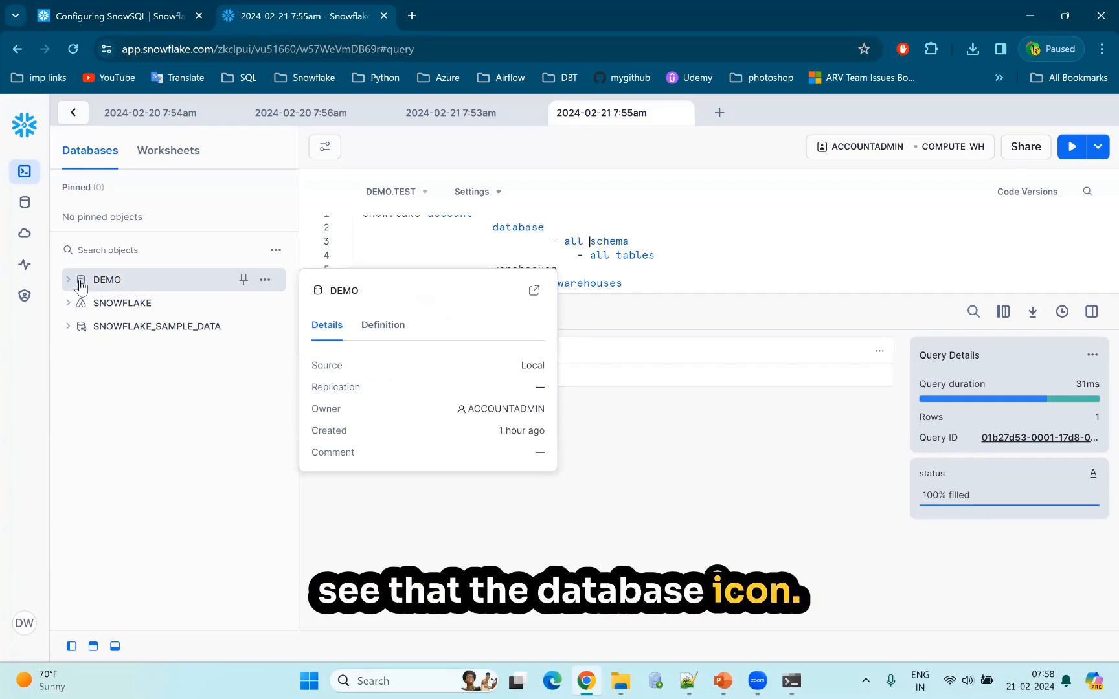
click(68, 280)
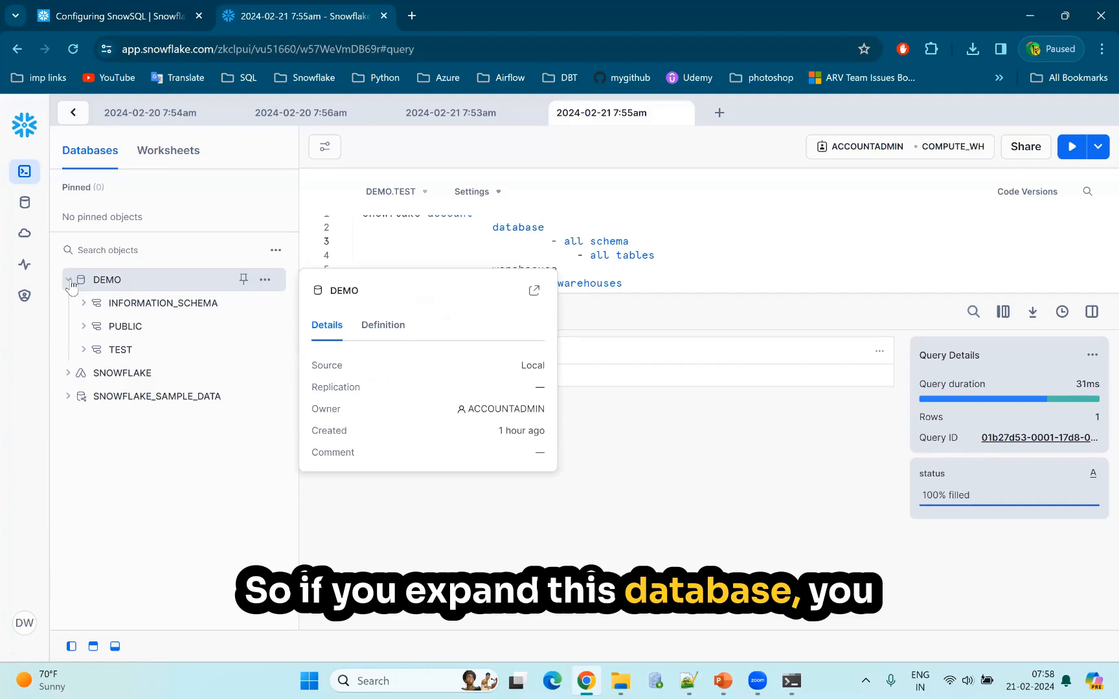
mouse_move(89, 351)
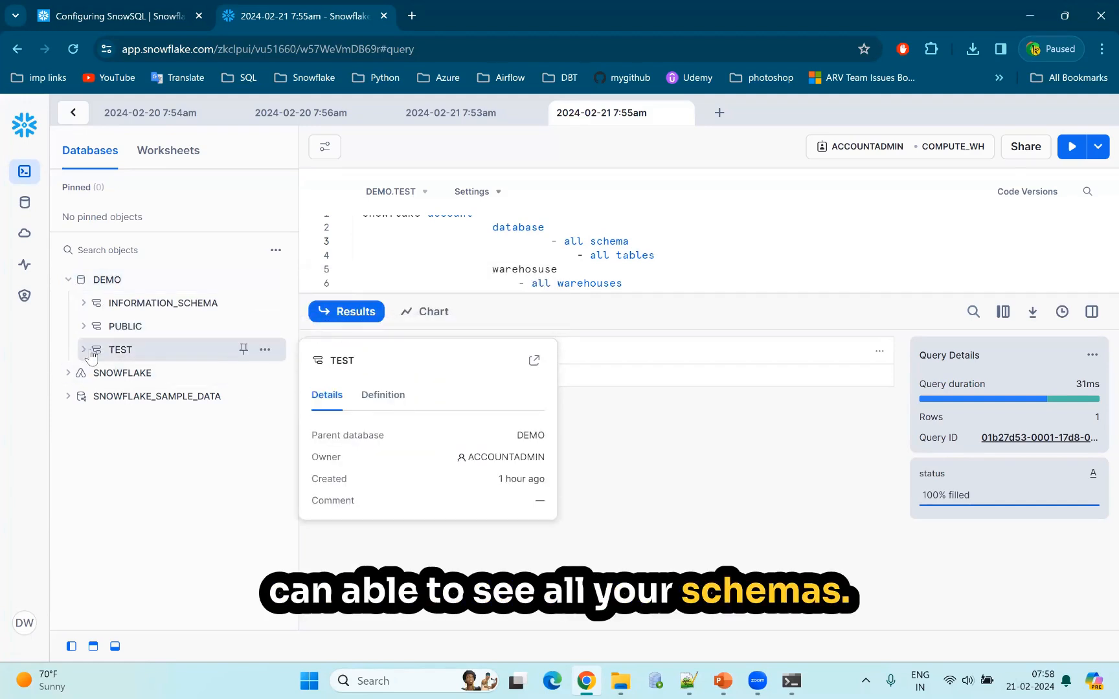
click(83, 350)
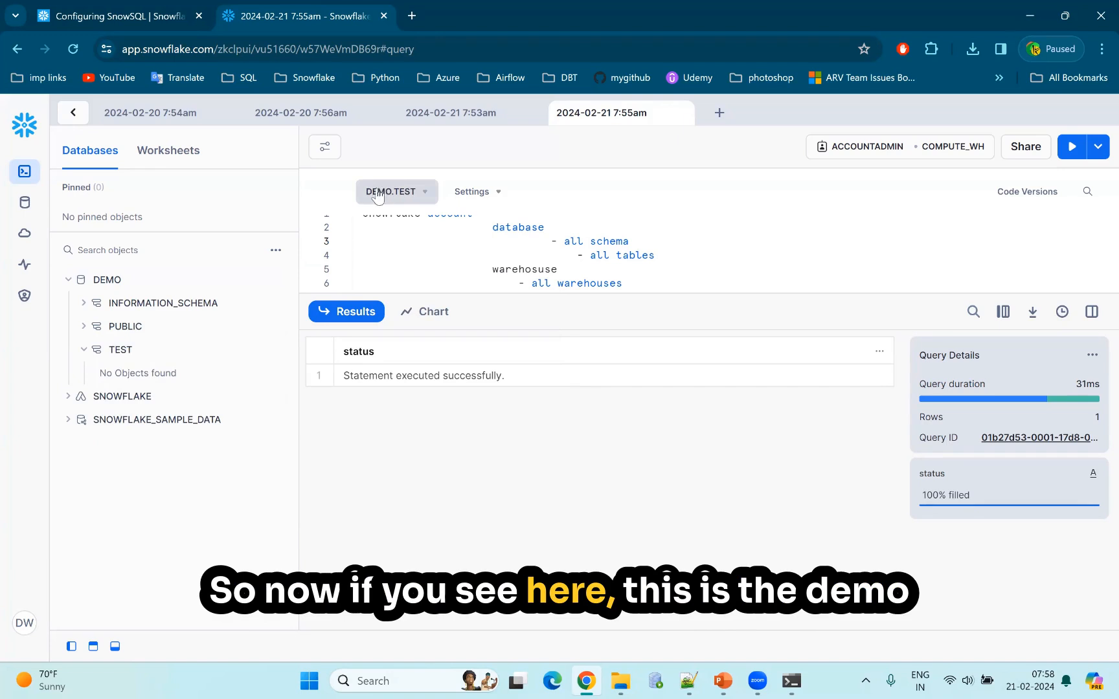
mouse_move(114, 283)
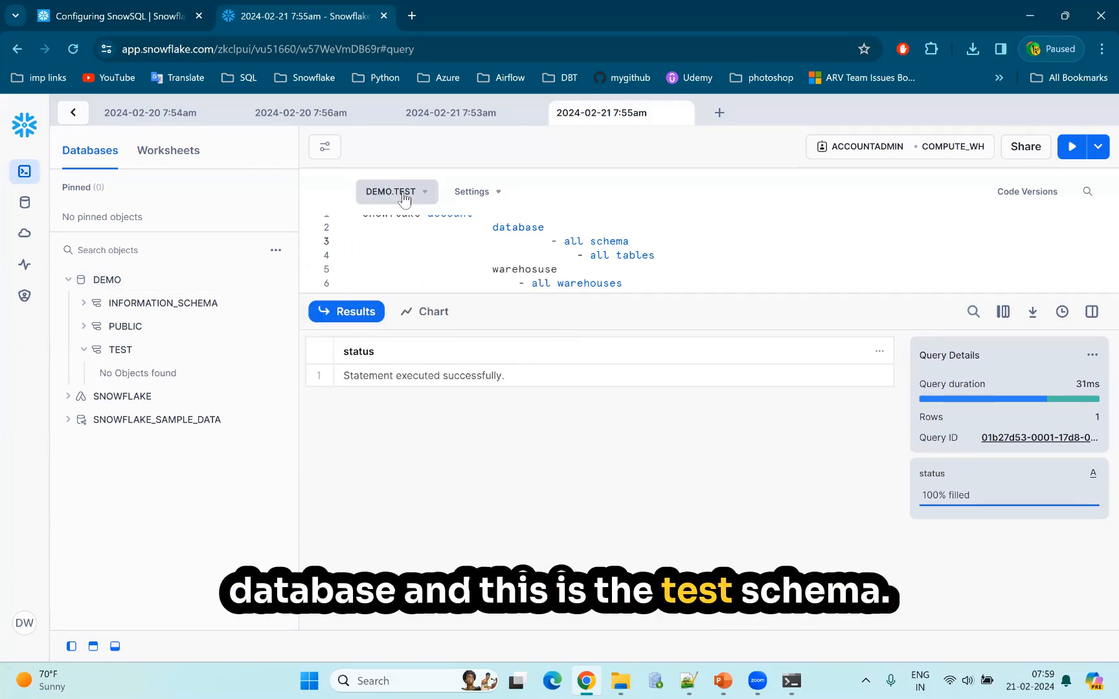
Write the statement "create table test(a number);" on a new line below the hierarchy outline.
click(679, 259)
scroll(679, 259, up, 1)
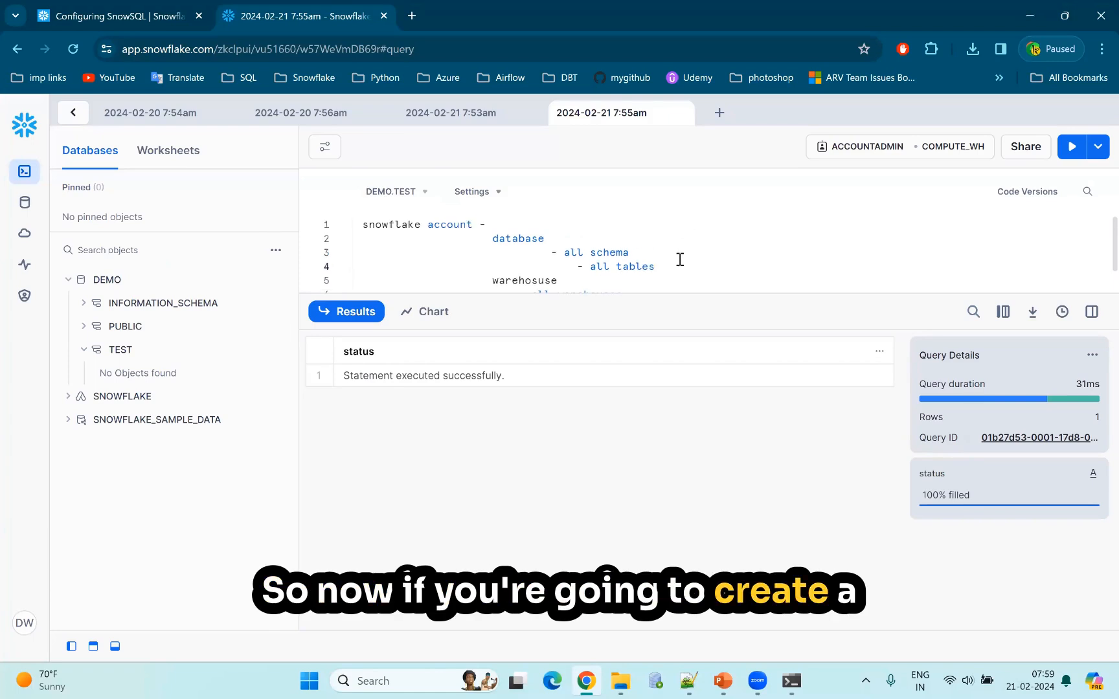
scroll(570, 252, down, 2)
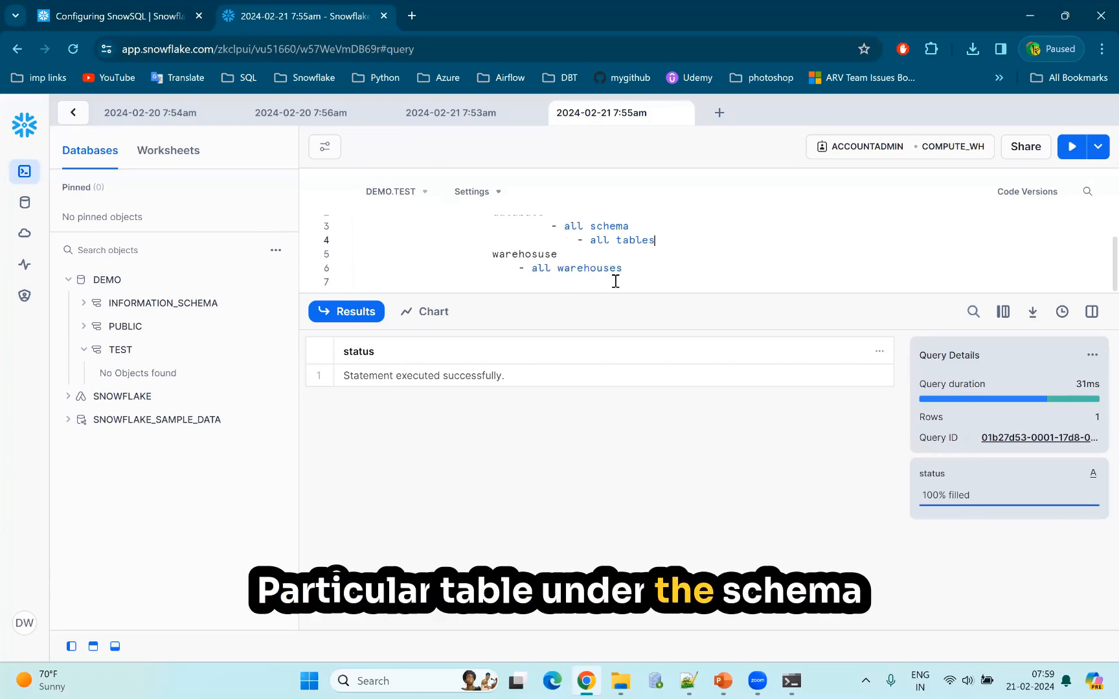
key(Return)
key(Return)
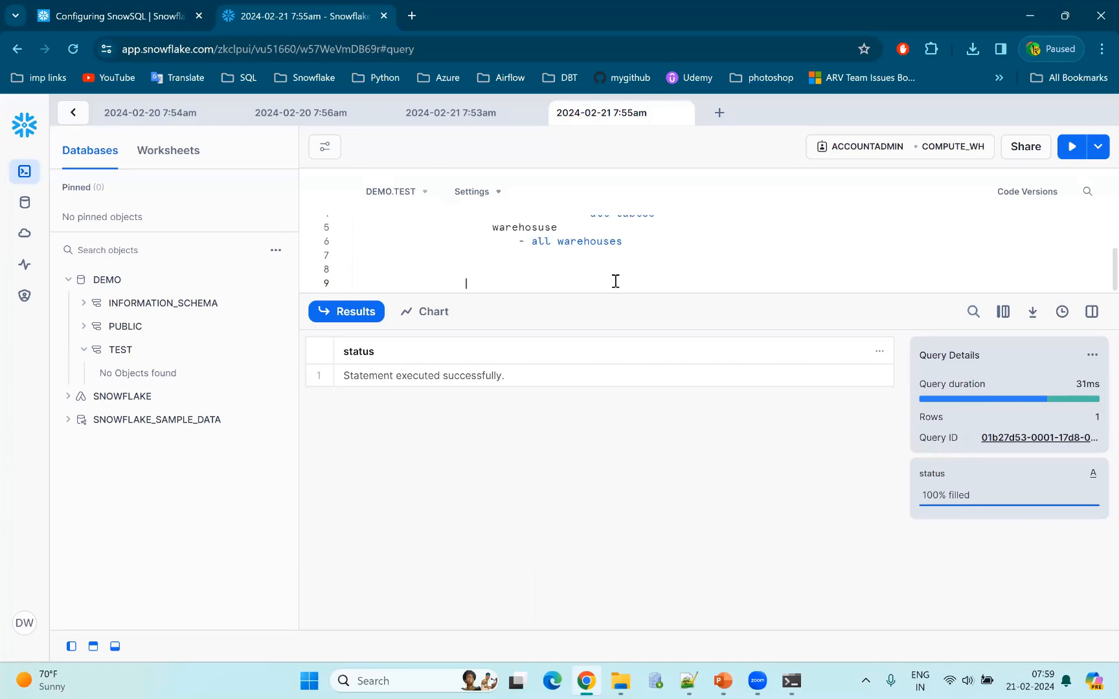
text(cr)
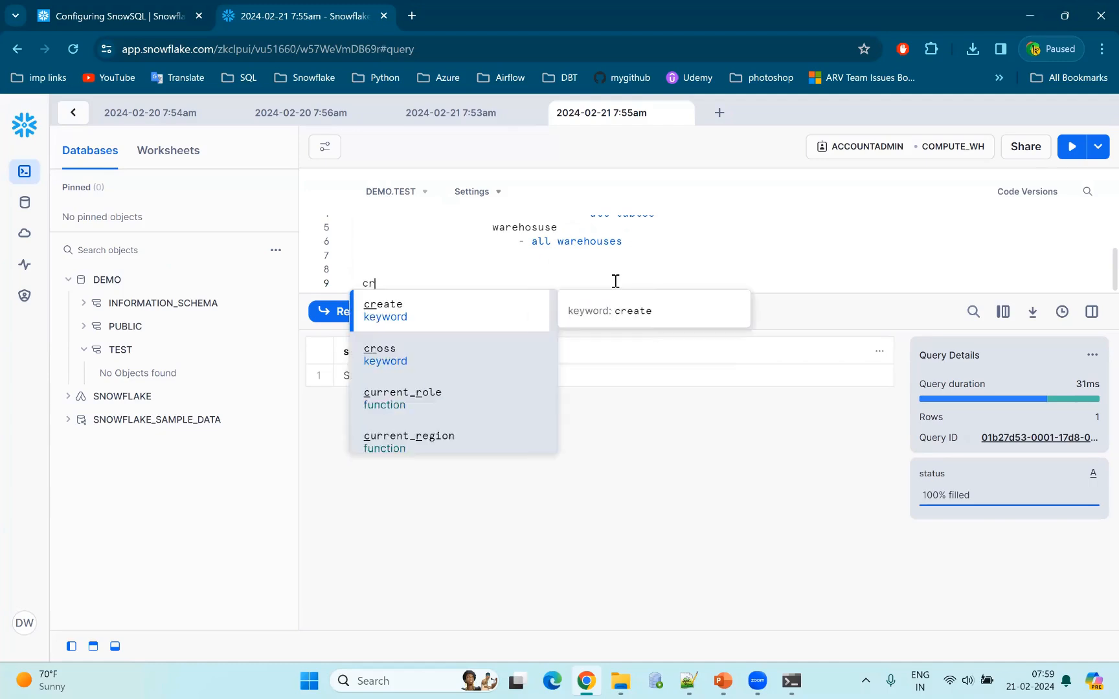
text(eate table )
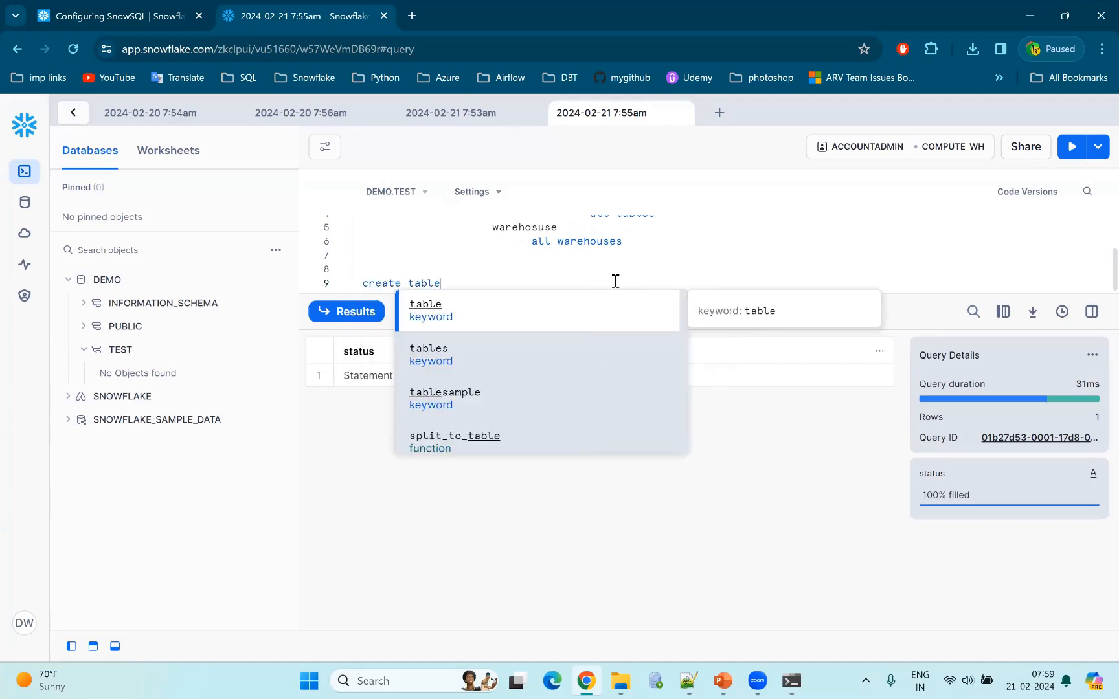
text(test)
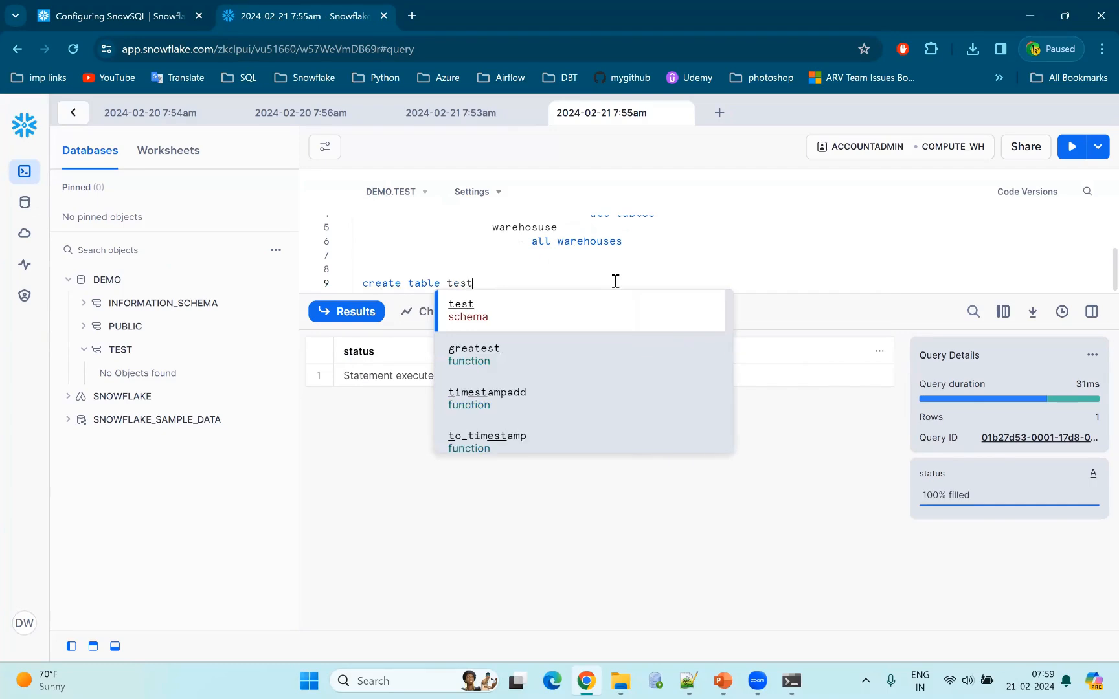
text((a numbe)
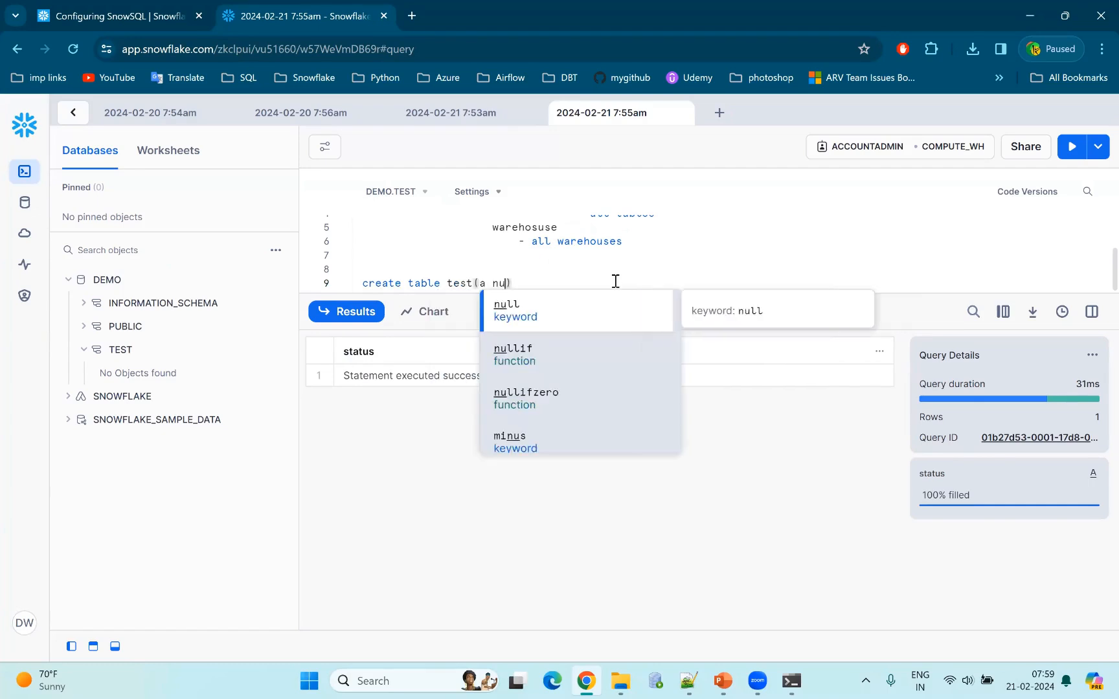
text(r))
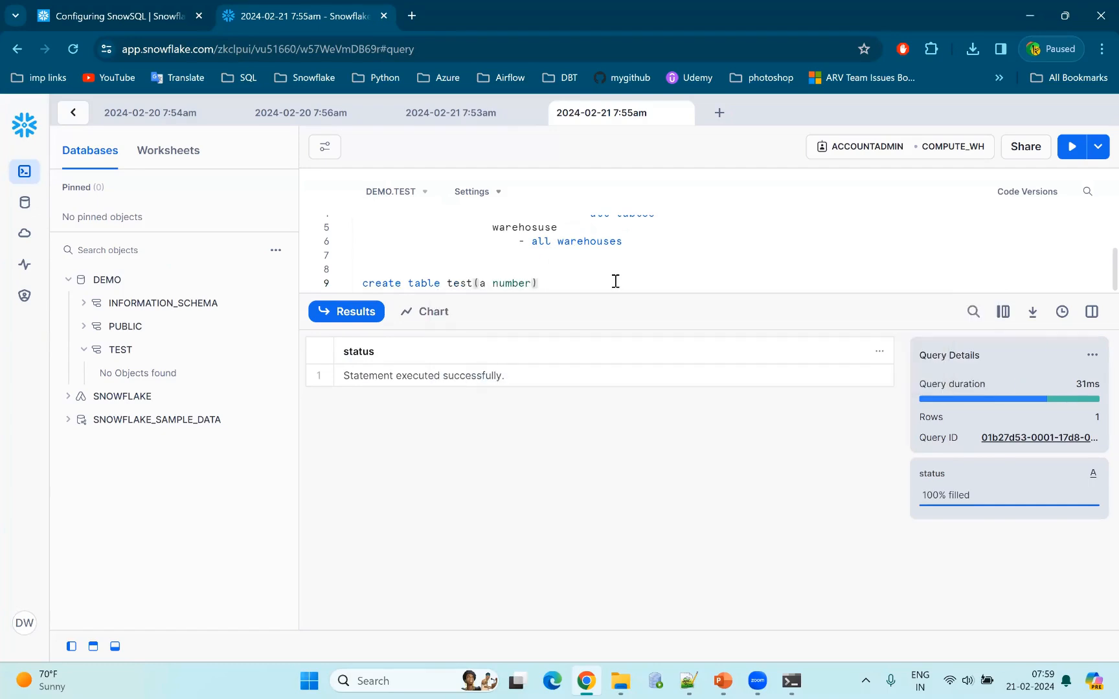
text(;)
Run only the create table statement for test, excluding the outline text above it.
key(ctrl+Return)
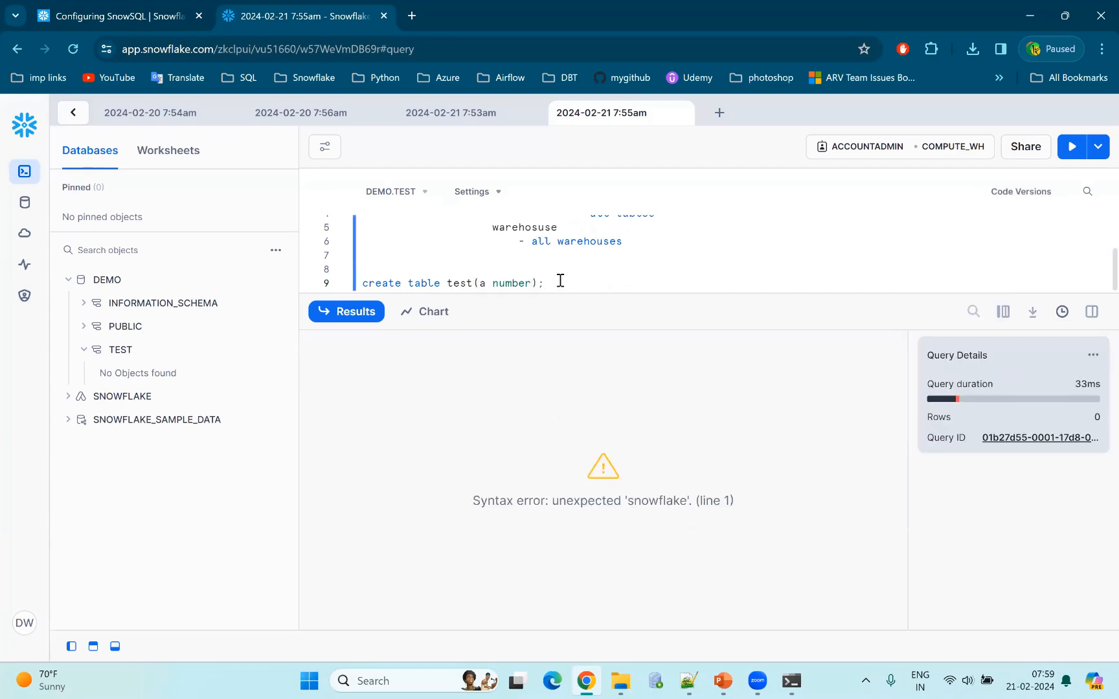
drag(545, 283, 397, 279)
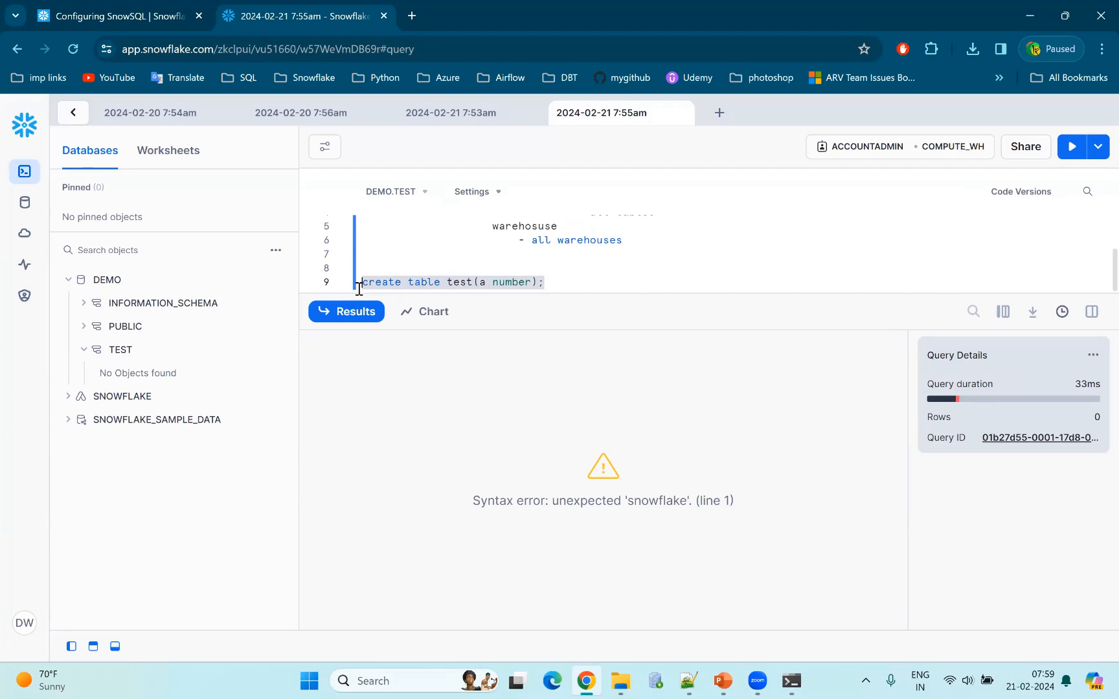
click(1072, 148)
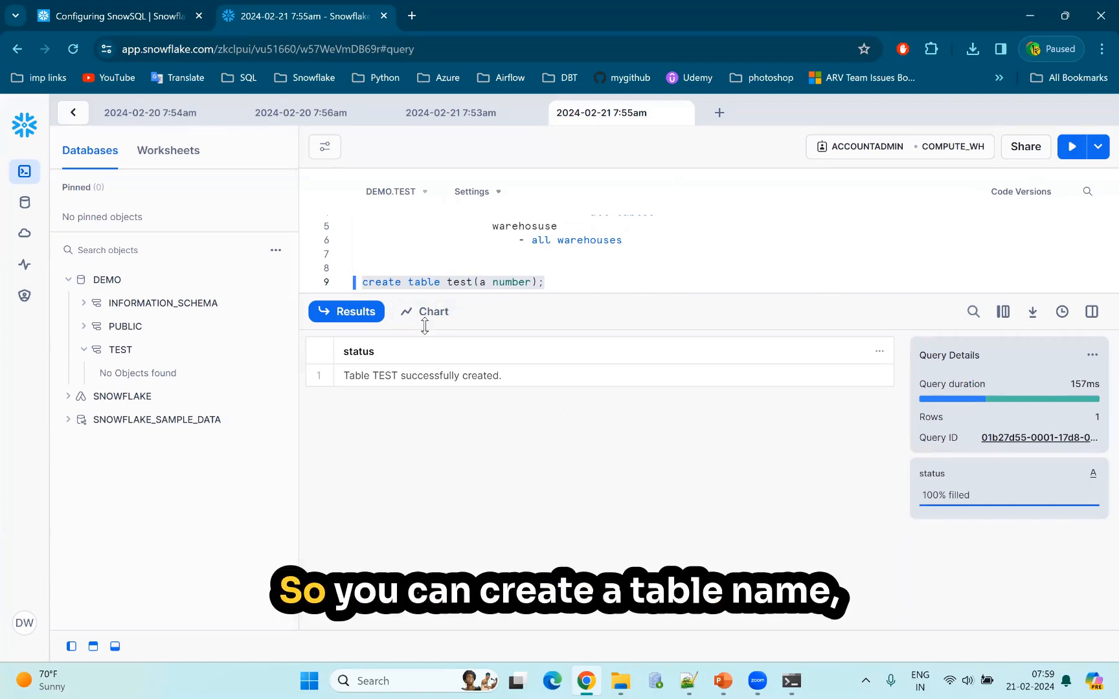
click(466, 282)
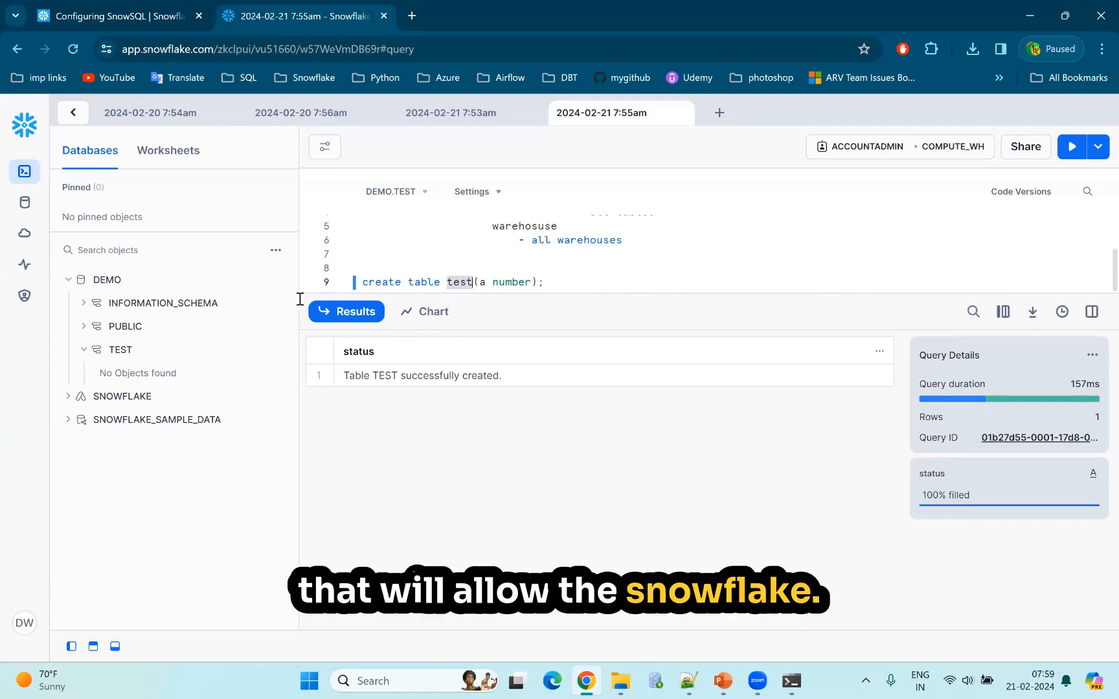
Refresh the object browser and expand the tables of the TEST schema in the DEMO database.
click(272, 279)
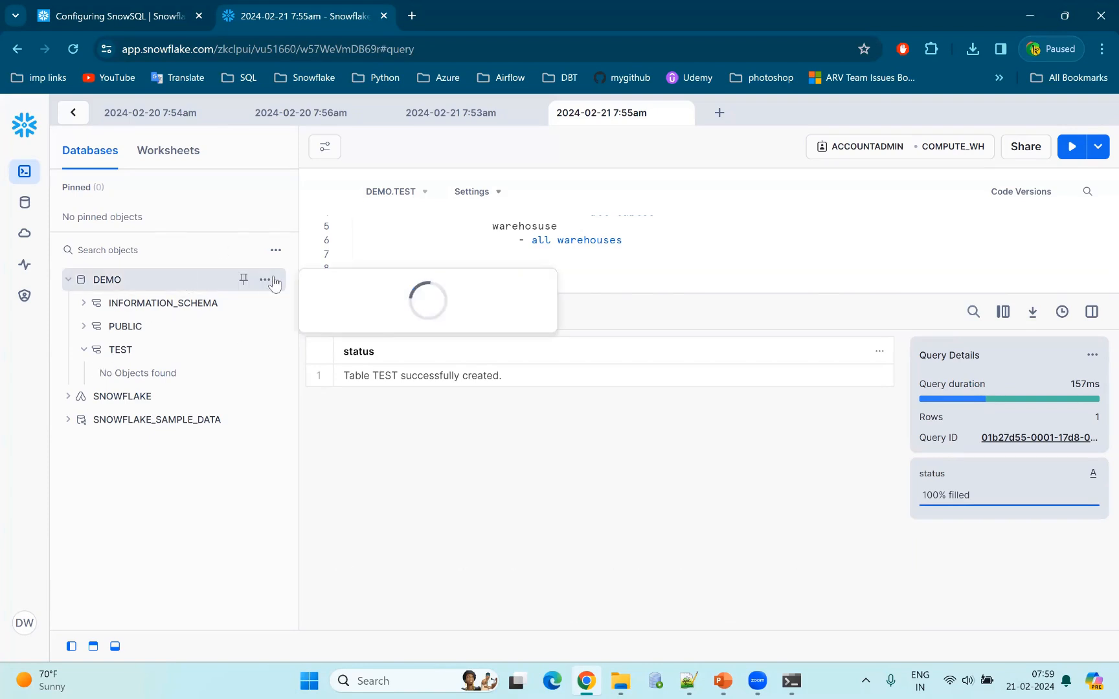
click(268, 283)
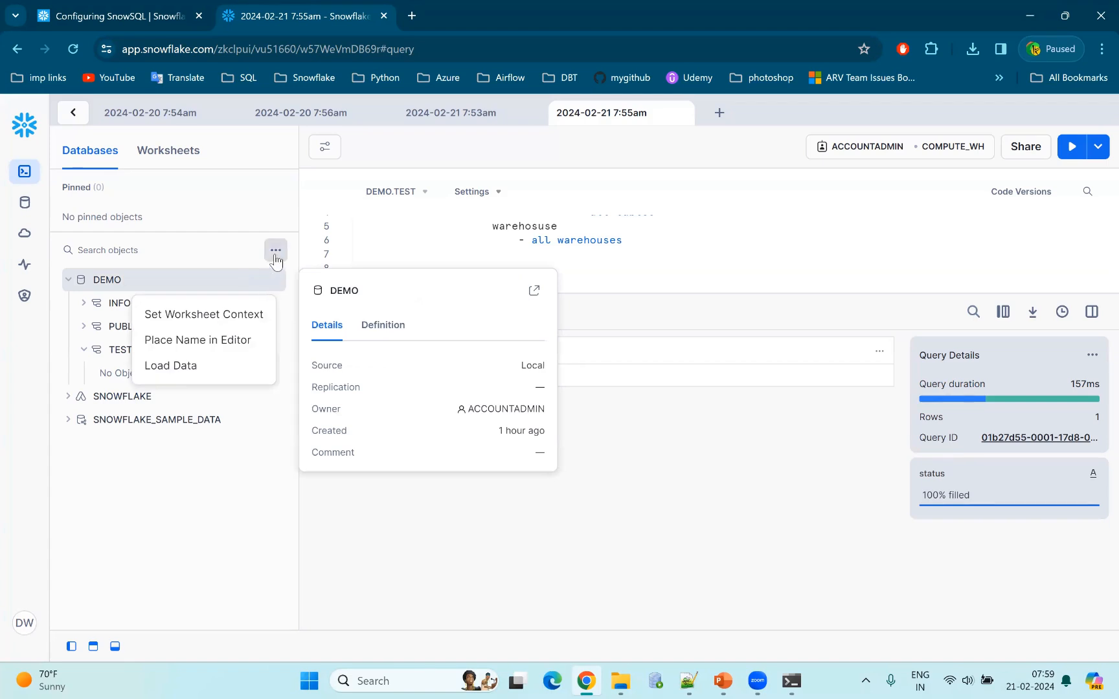
click(275, 251)
click(276, 251)
click(261, 290)
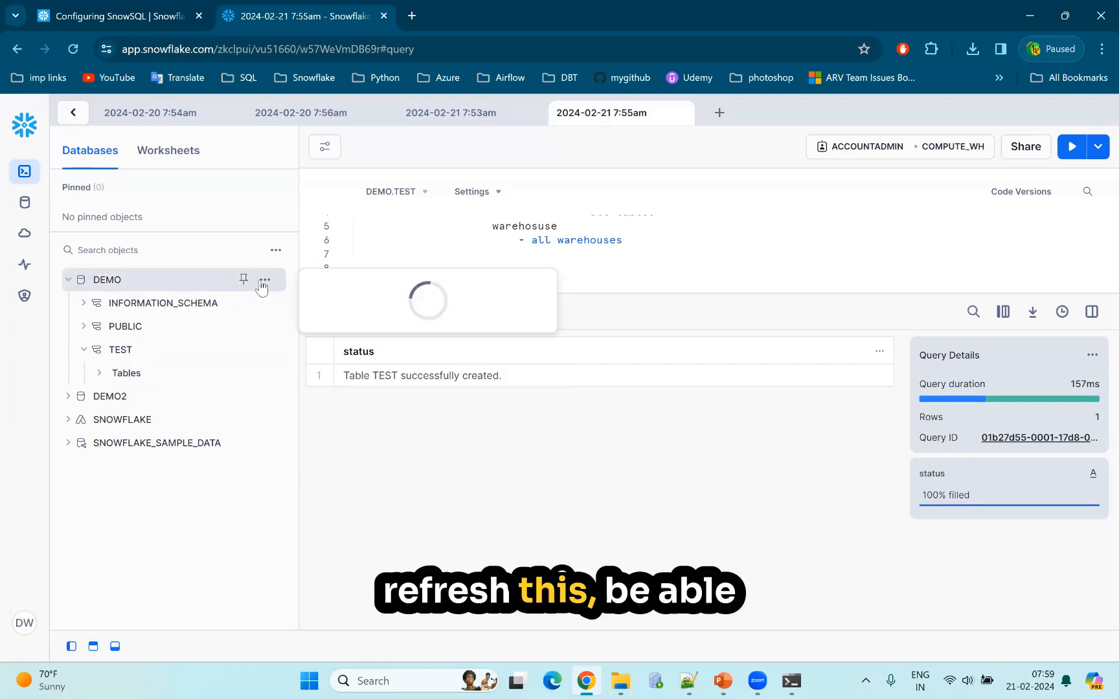
click(103, 376)
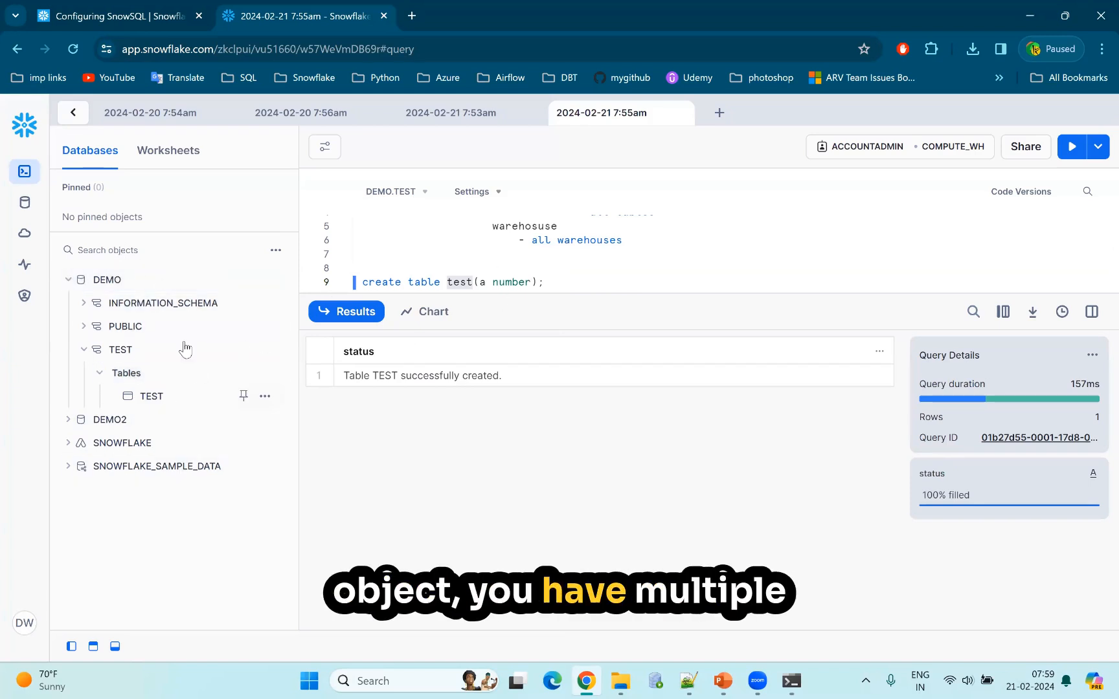
Search the object browser for "test".
click(113, 251)
text(test)
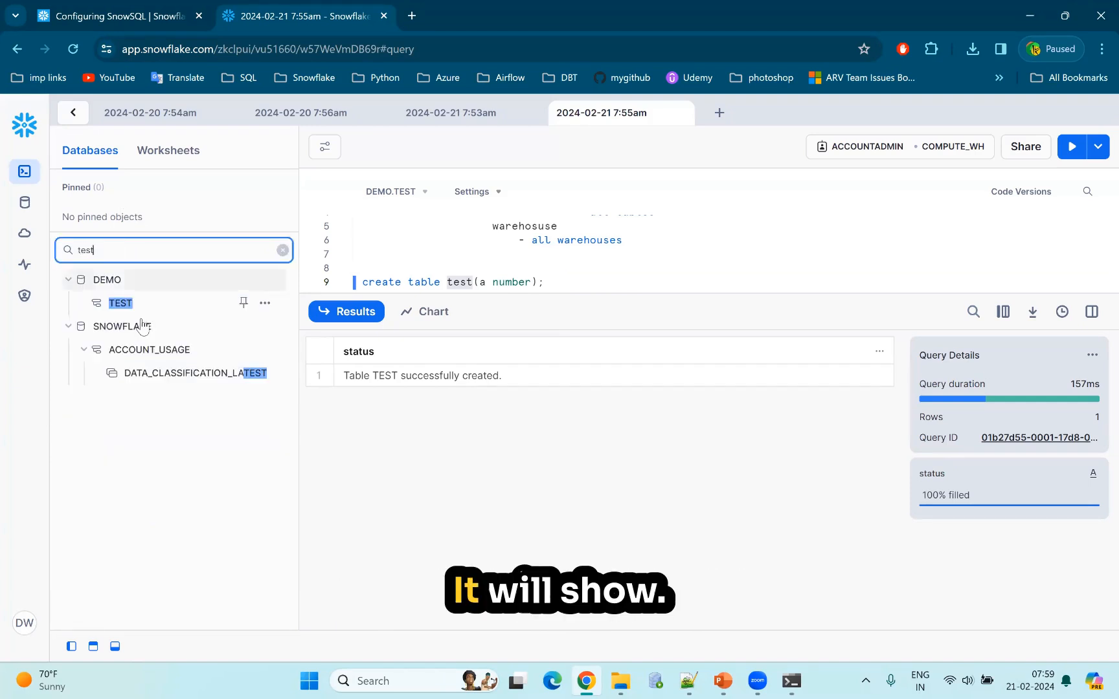
mouse_move(117, 308)
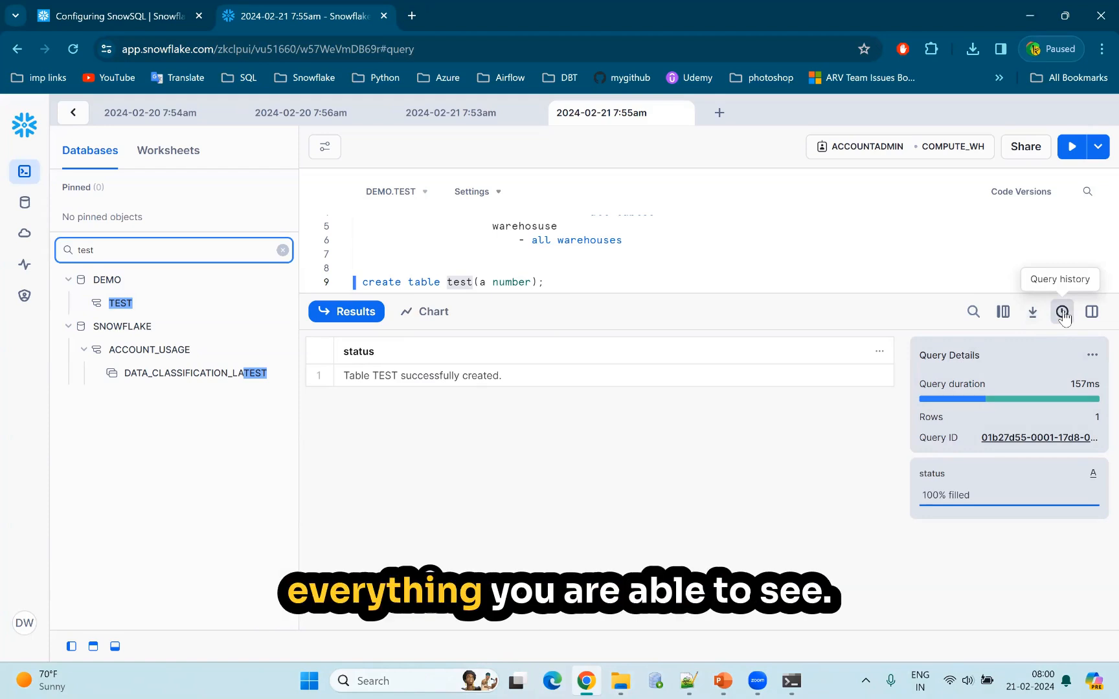
Hide and show the query statistics again, and open the search field for the query results.
click(1091, 313)
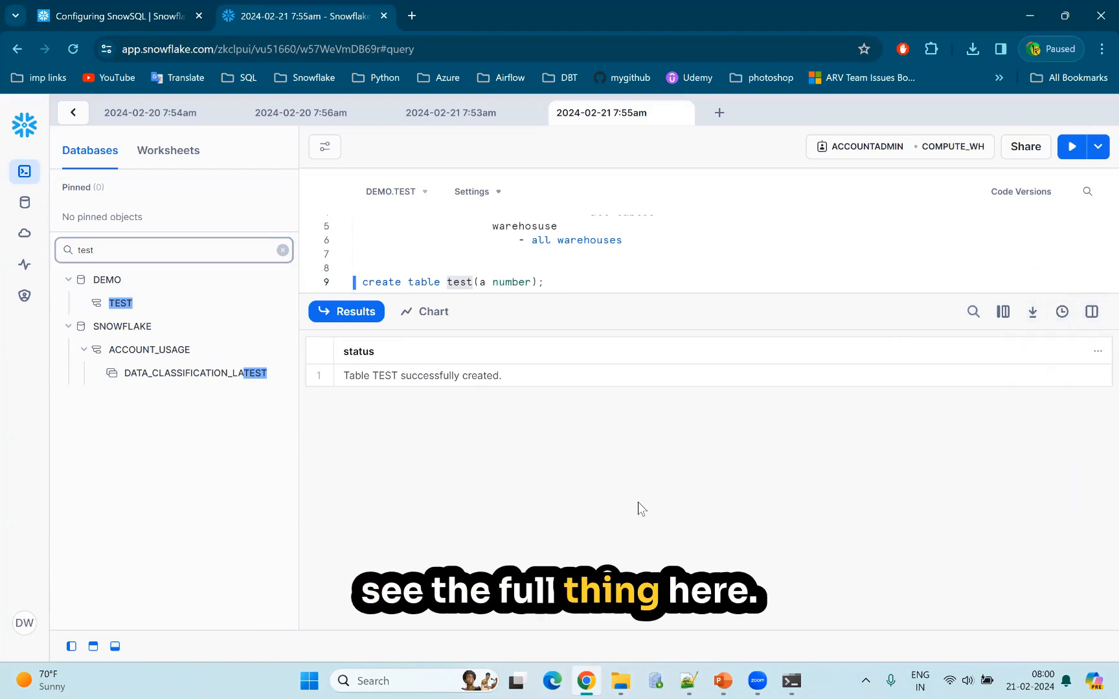
click(1092, 311)
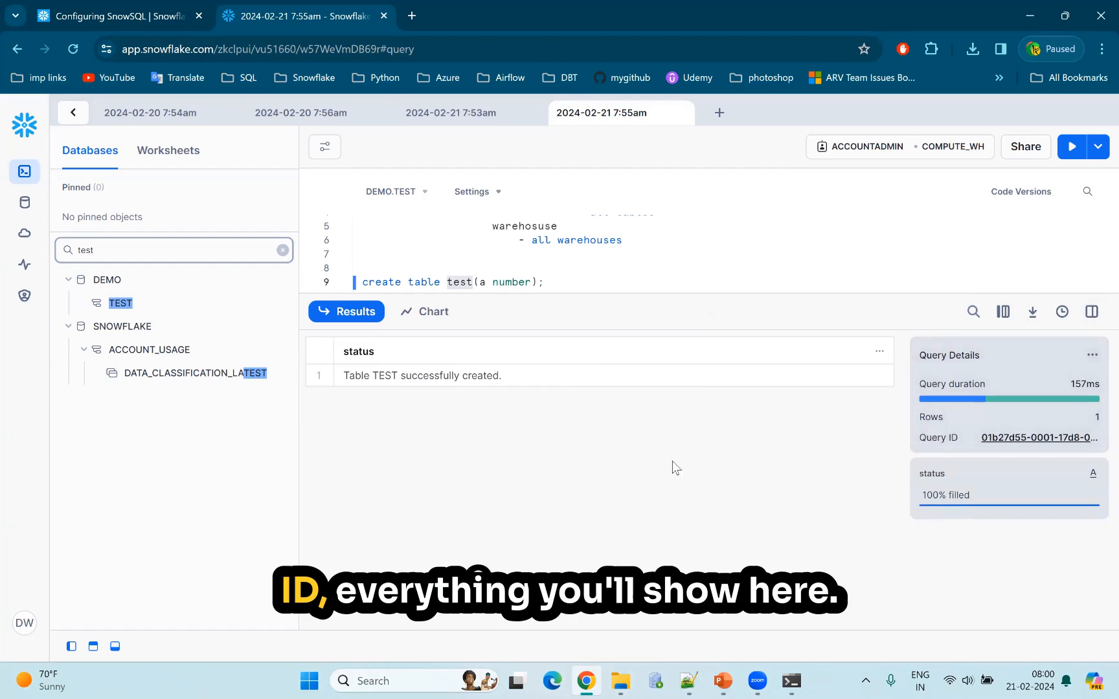
click(977, 315)
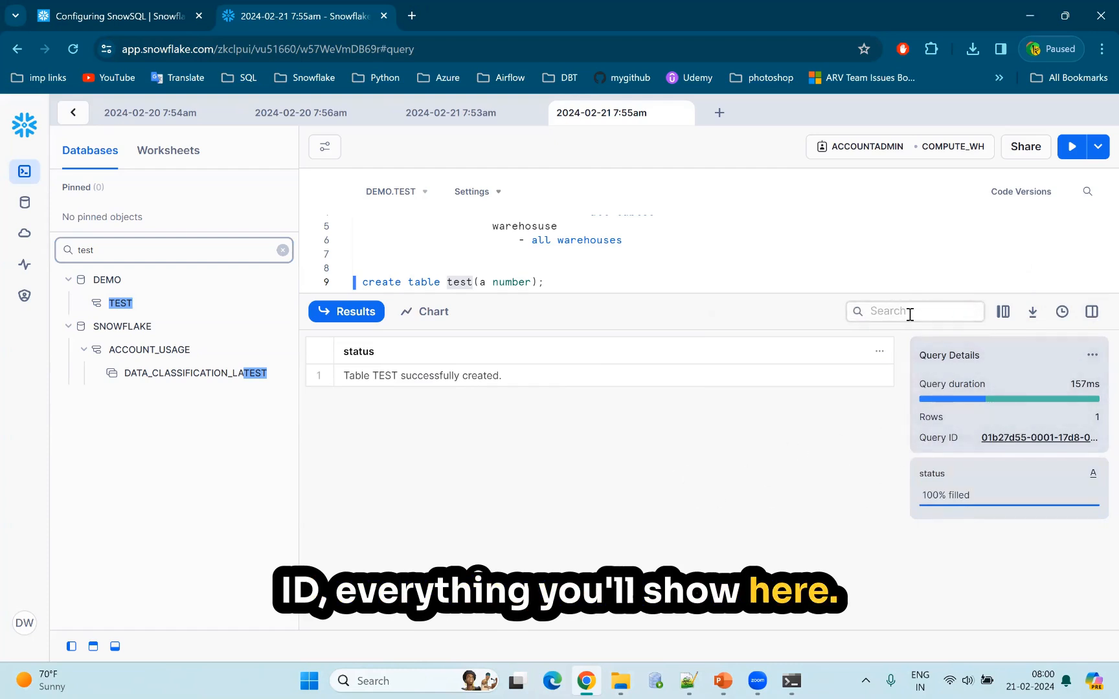
click(910, 313)
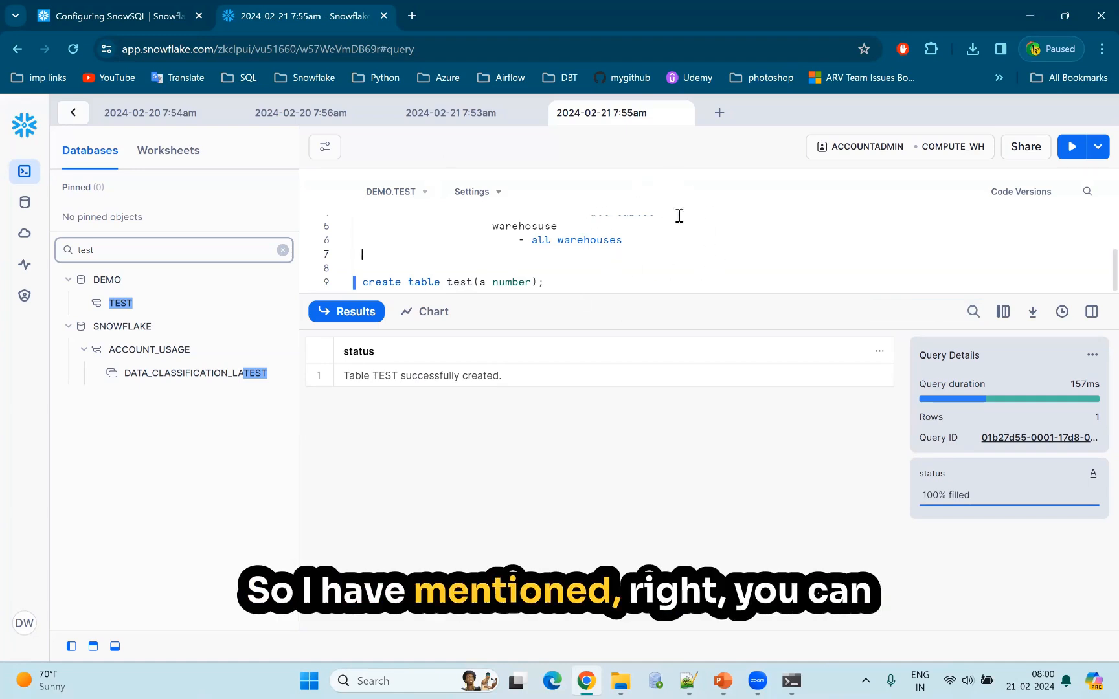
View the worksheet's sharing permissions and close them without changes, returning to the outline's first line.
click(1026, 148)
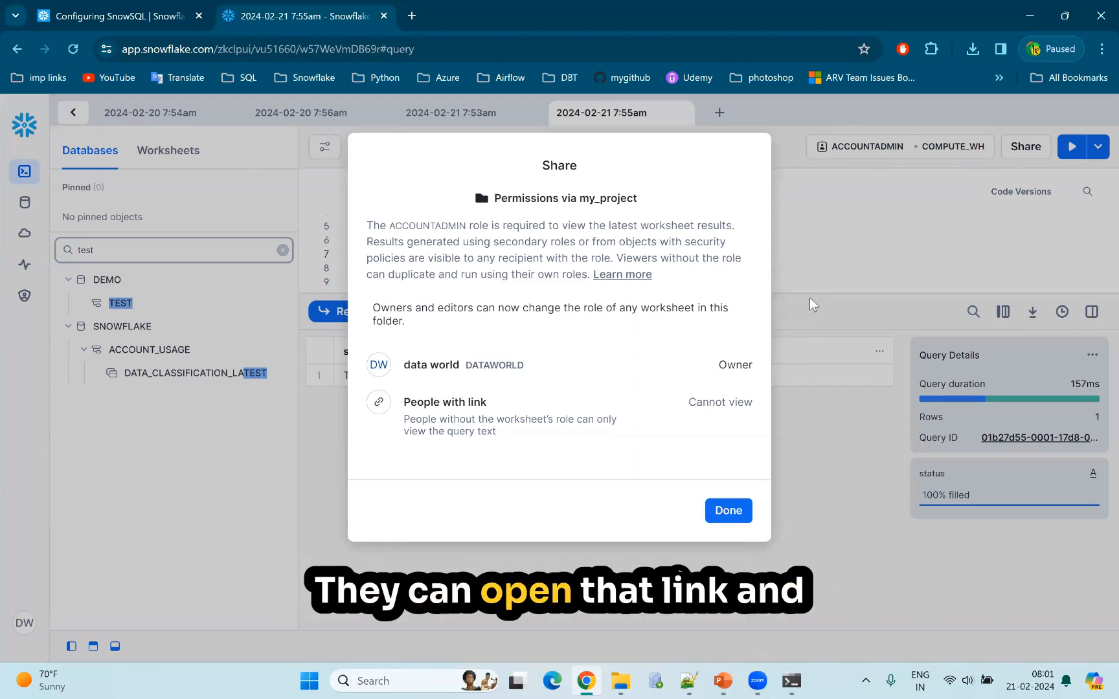
click(735, 513)
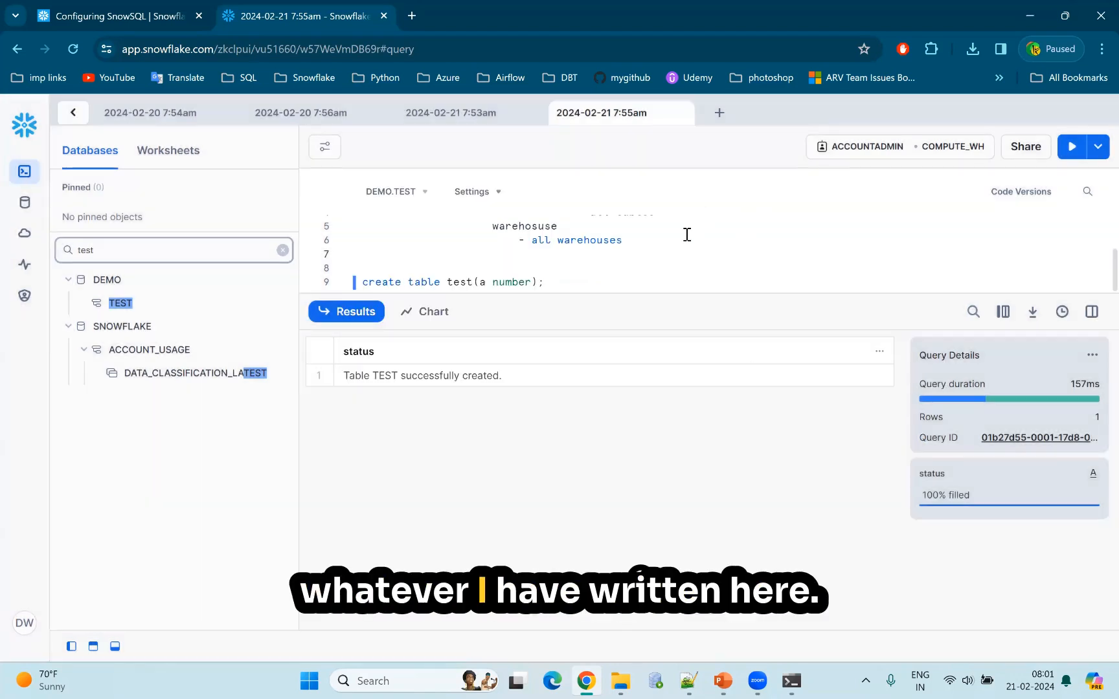
scroll(687, 235, up, 2)
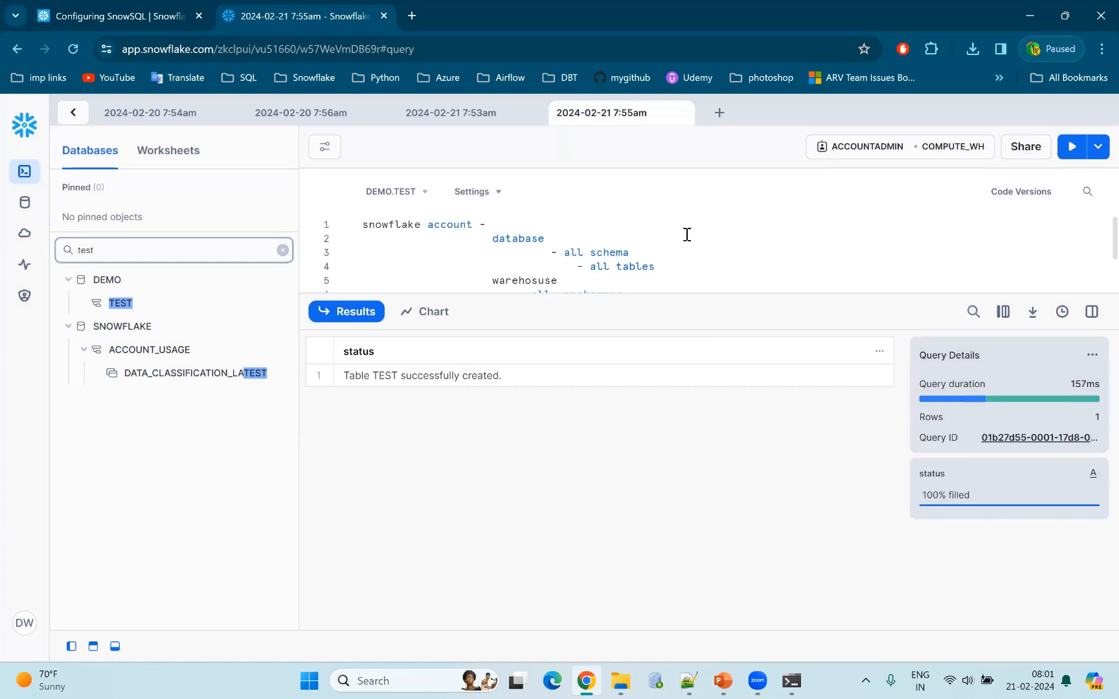
Open the account's Databases page and list the tables of the TPCDS_SF10TCL schema in SNOWFLAKE_SAMPLE_DATA.
click(76, 335)
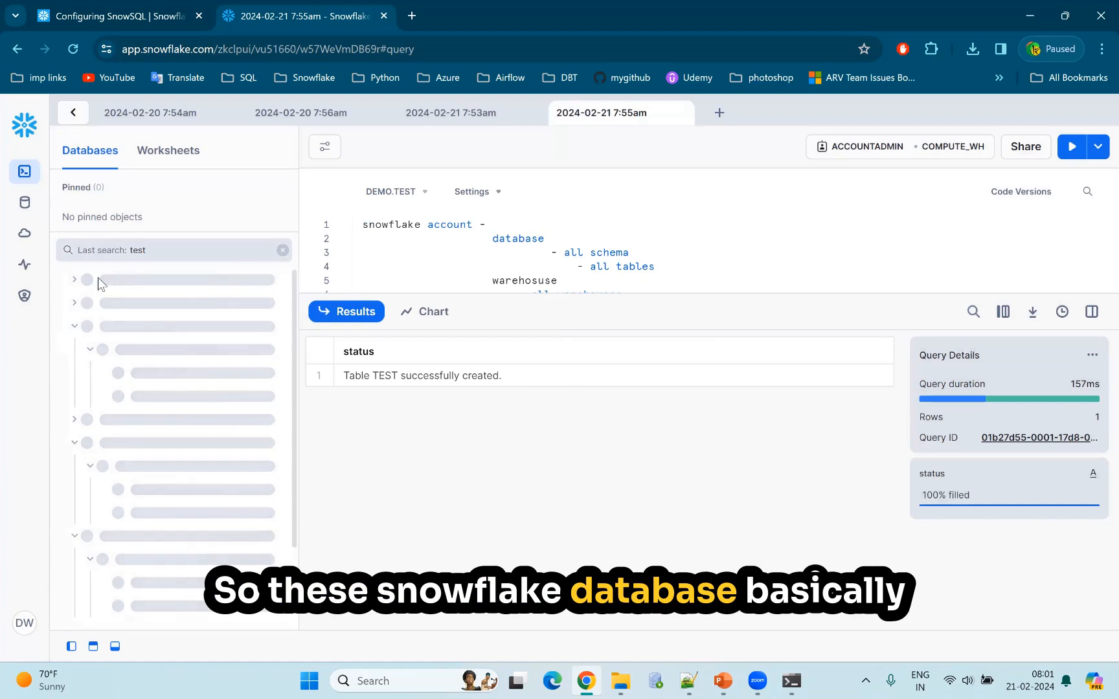
click(25, 205)
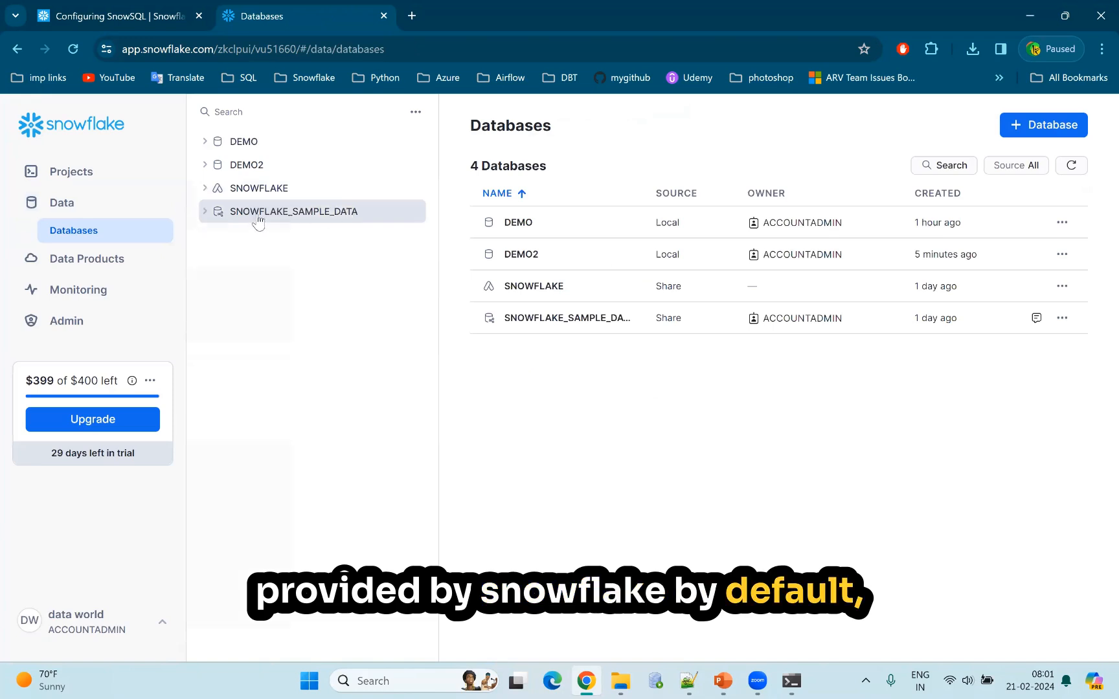
click(208, 215)
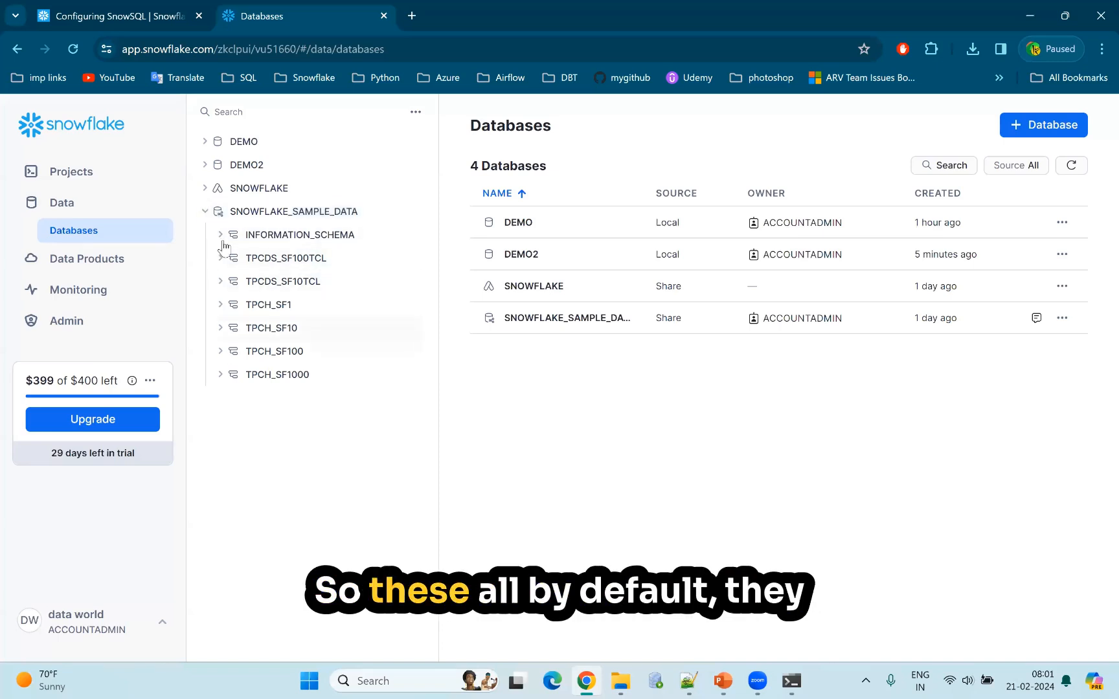
click(221, 283)
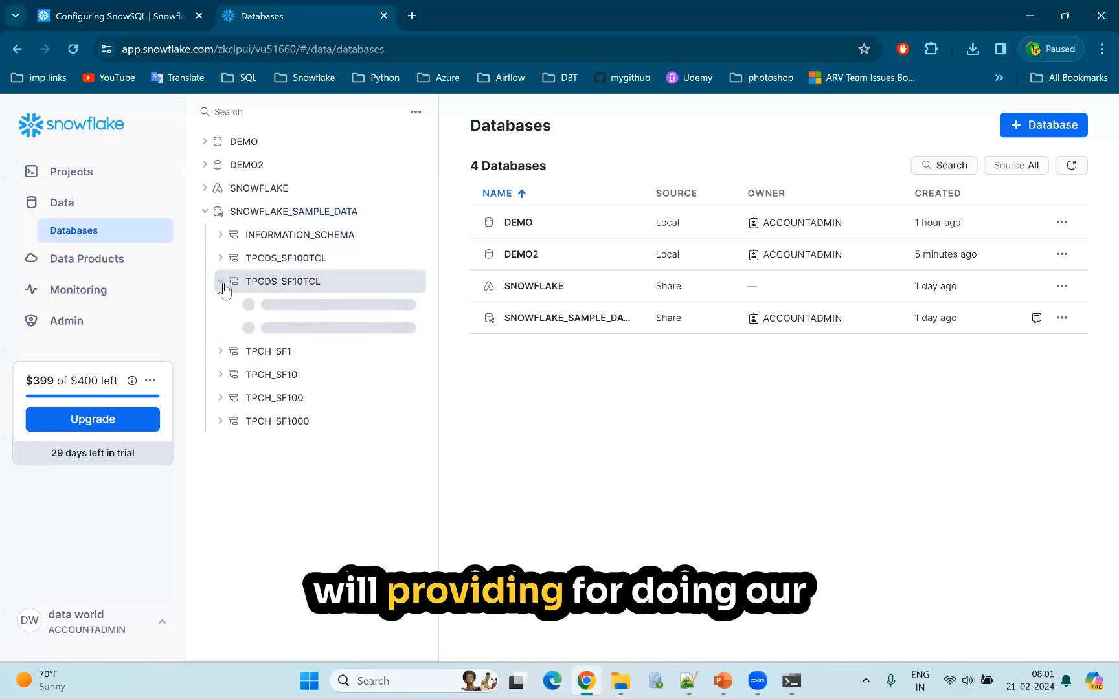
click(235, 305)
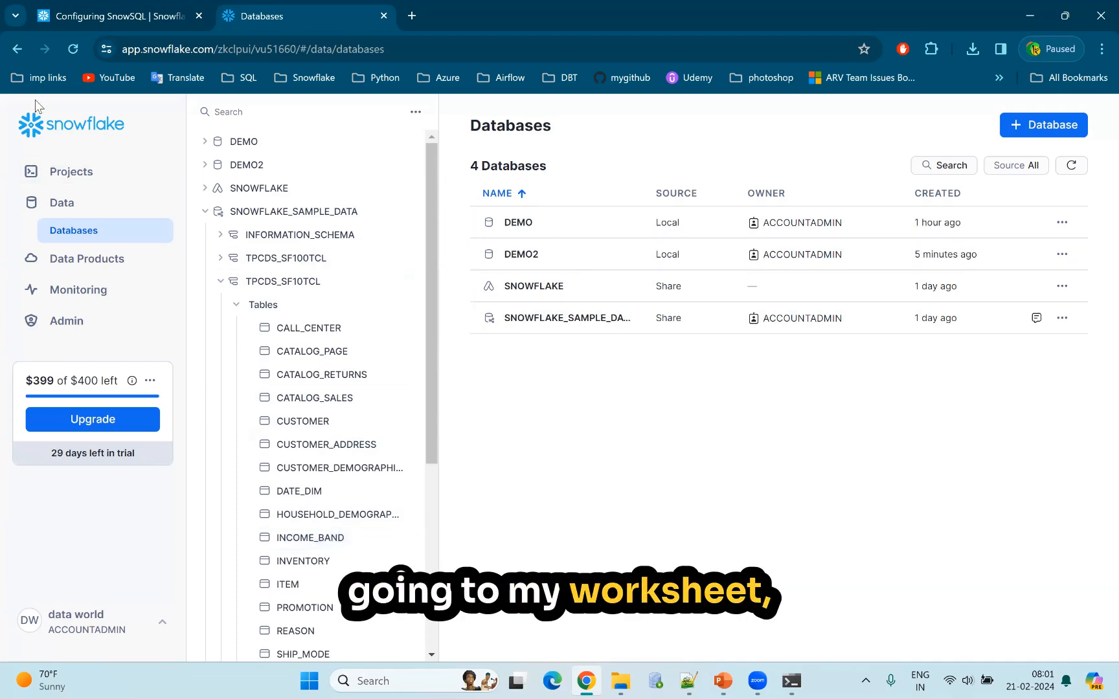
Return to the 2024-02-21 7:55am worksheet, collapse DEMO and SNOWFLAKE, and expand SNOWFLAKE_SAMPLE_DATA down to the TPCH_SF1 tables.
click(77, 183)
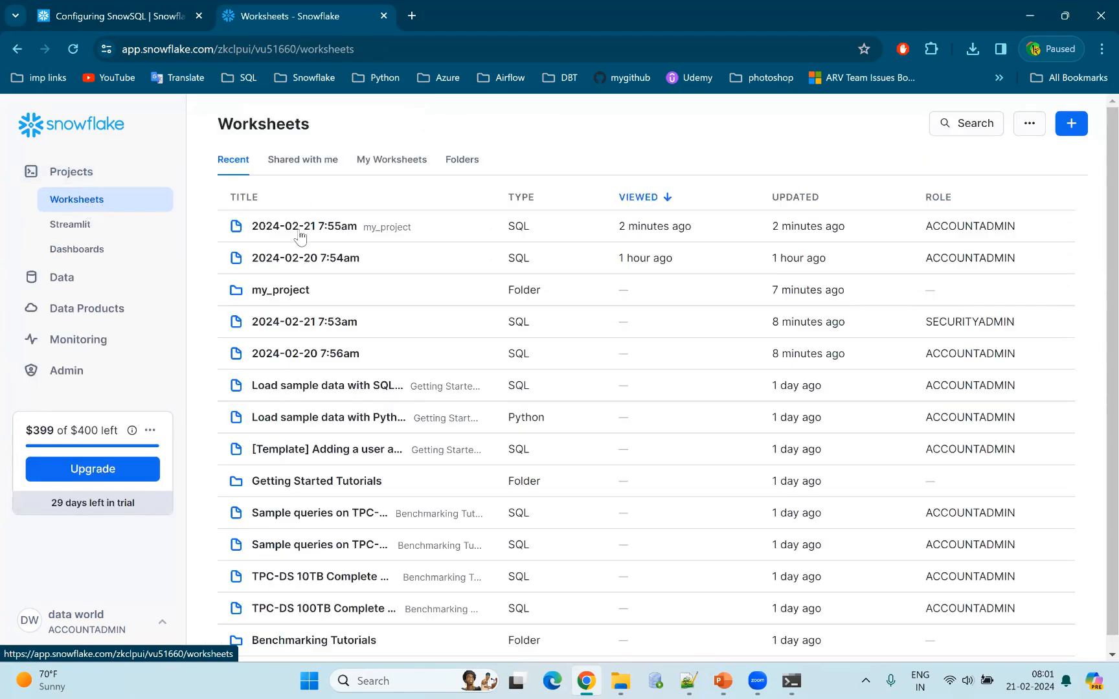
click(67, 281)
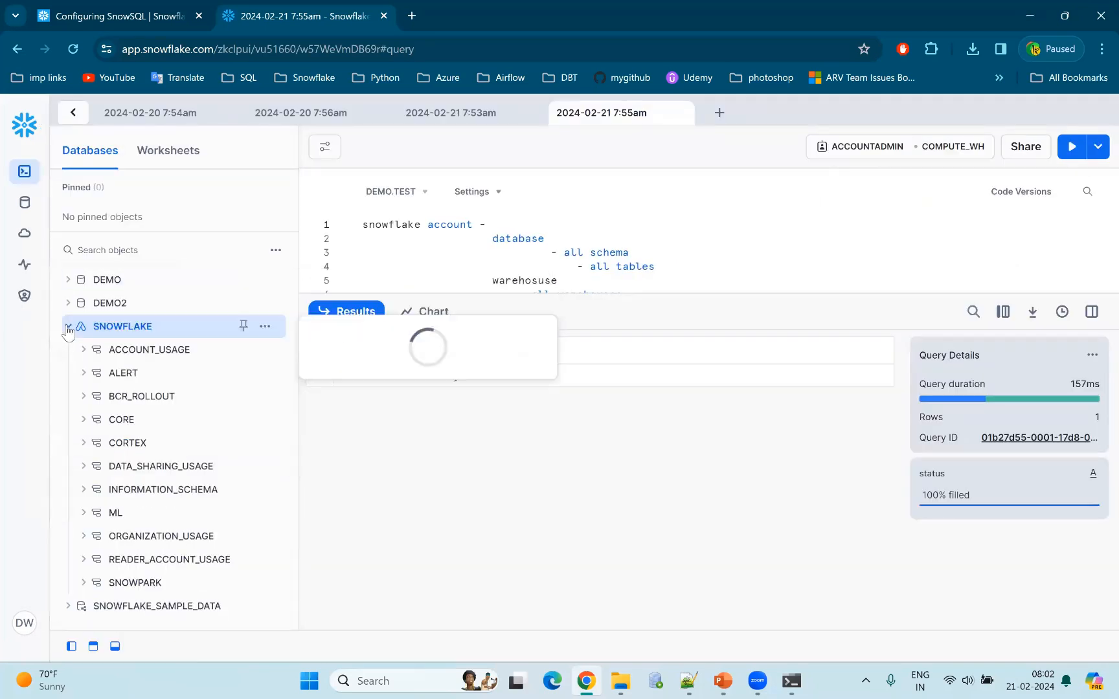
click(68, 327)
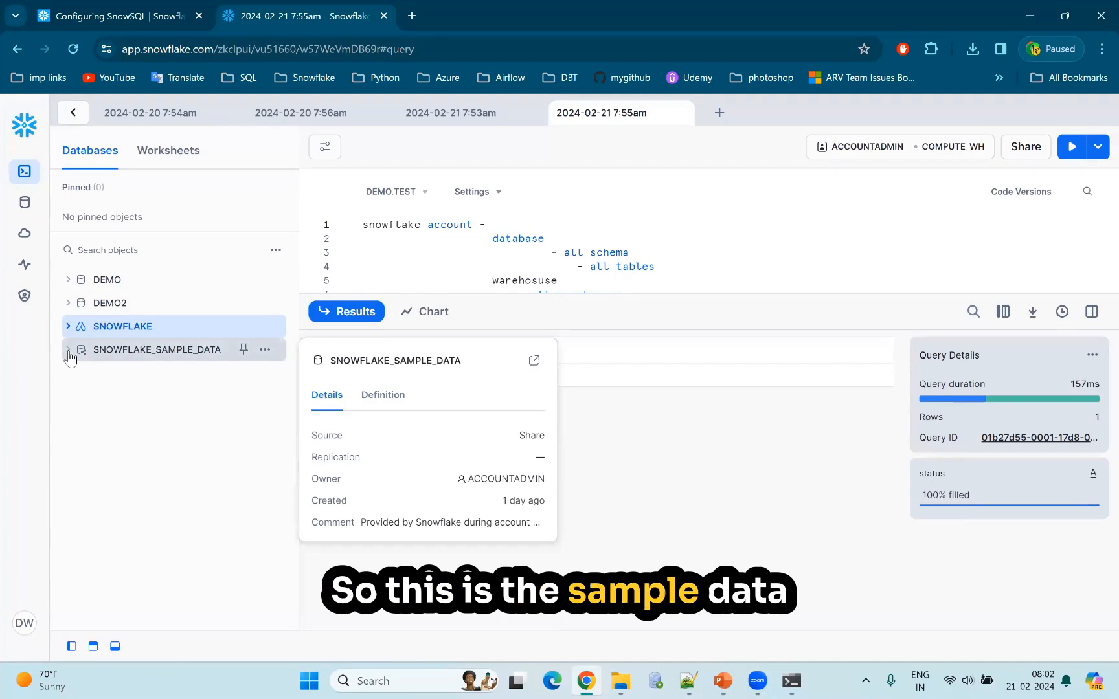
click(69, 350)
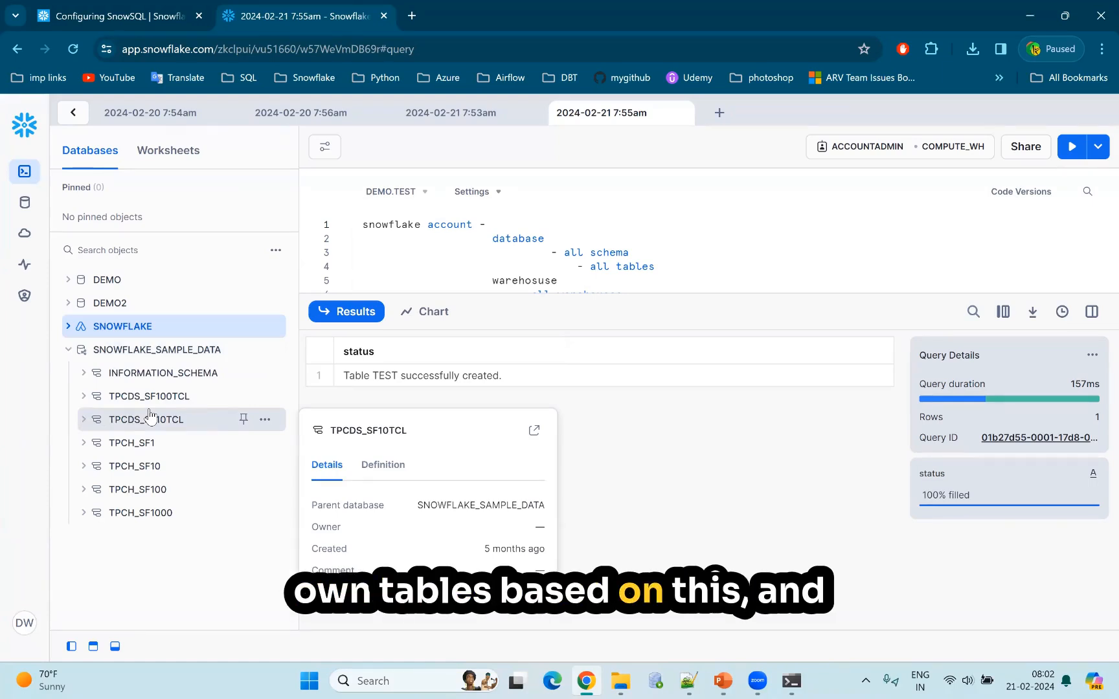
click(79, 444)
click(99, 466)
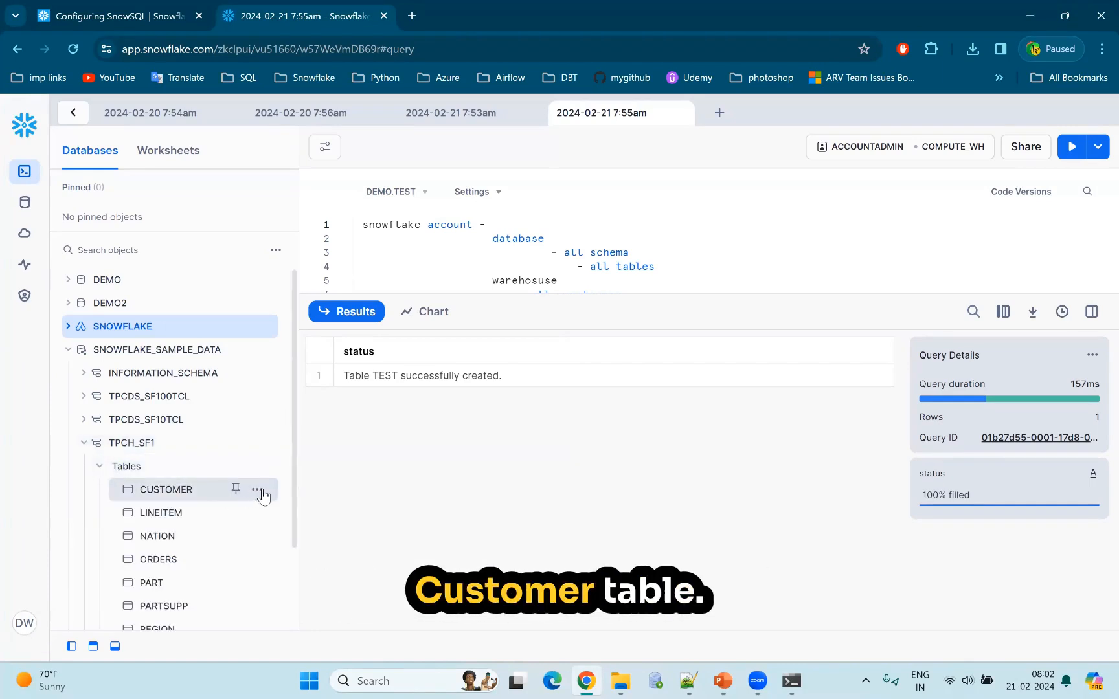
Insert the full name of TPCH_SF1's CUSTOMER table at the start of the worksheet and move the account outline a few lines below it.
click(261, 492)
click(204, 525)
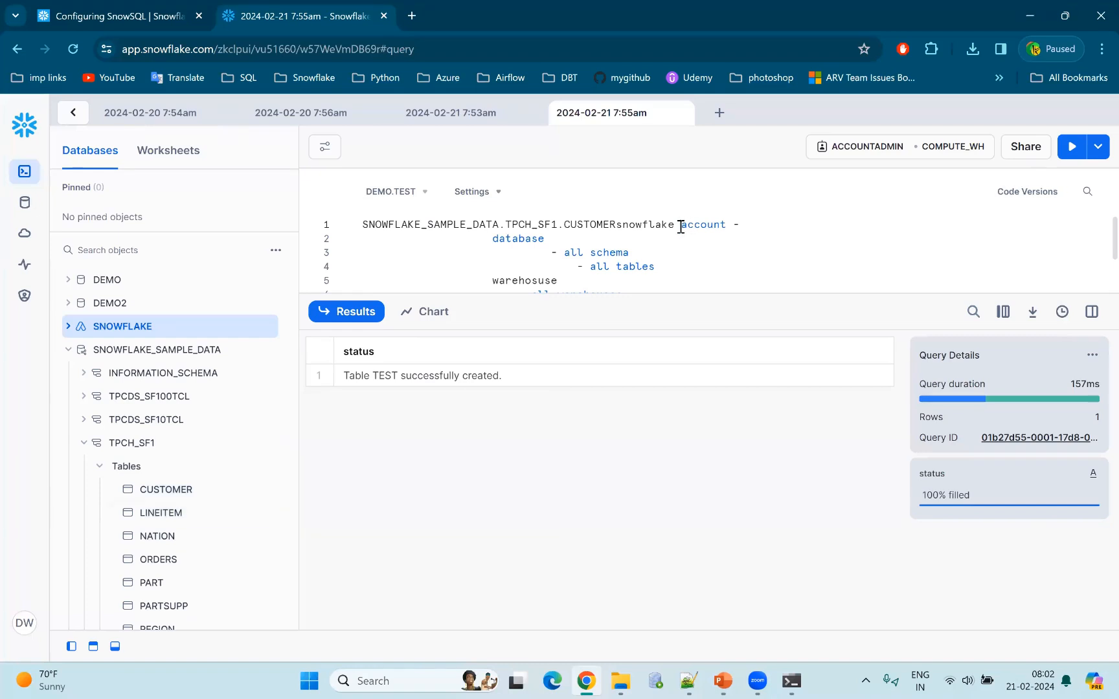
click(680, 227)
key(Return)
key(Return)
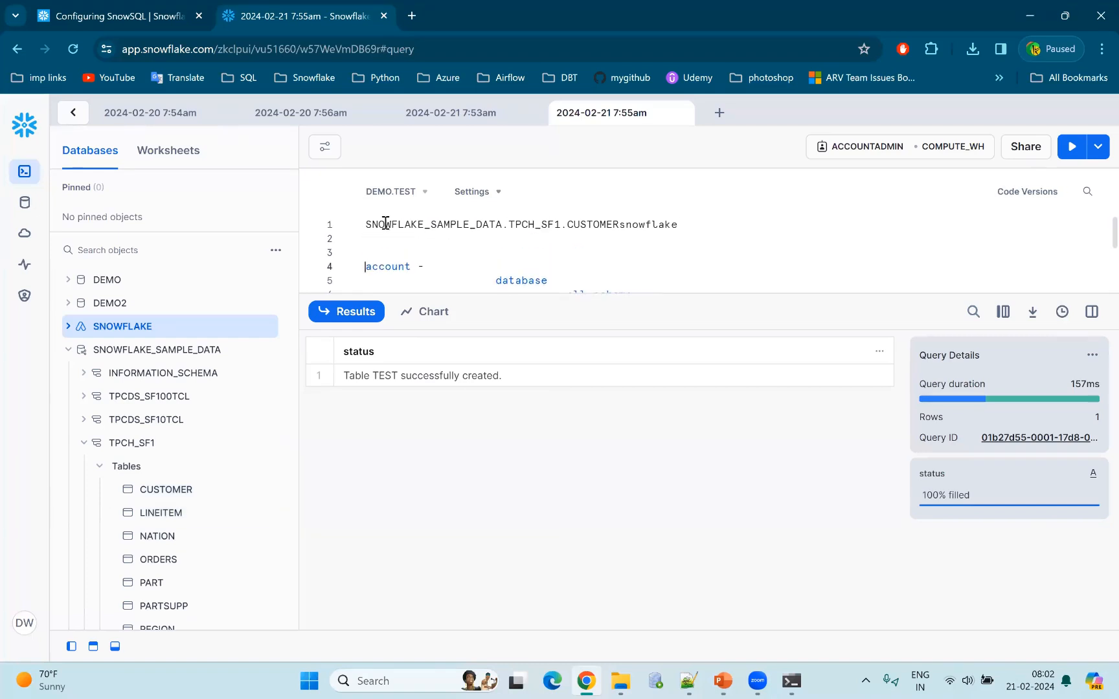
Complete and run "select * from SNOWFLAKE_SAMPLE_DATA.TPCH_SF1.CUSTOMER limit 10;" and look through all columns of the result.
text(select )
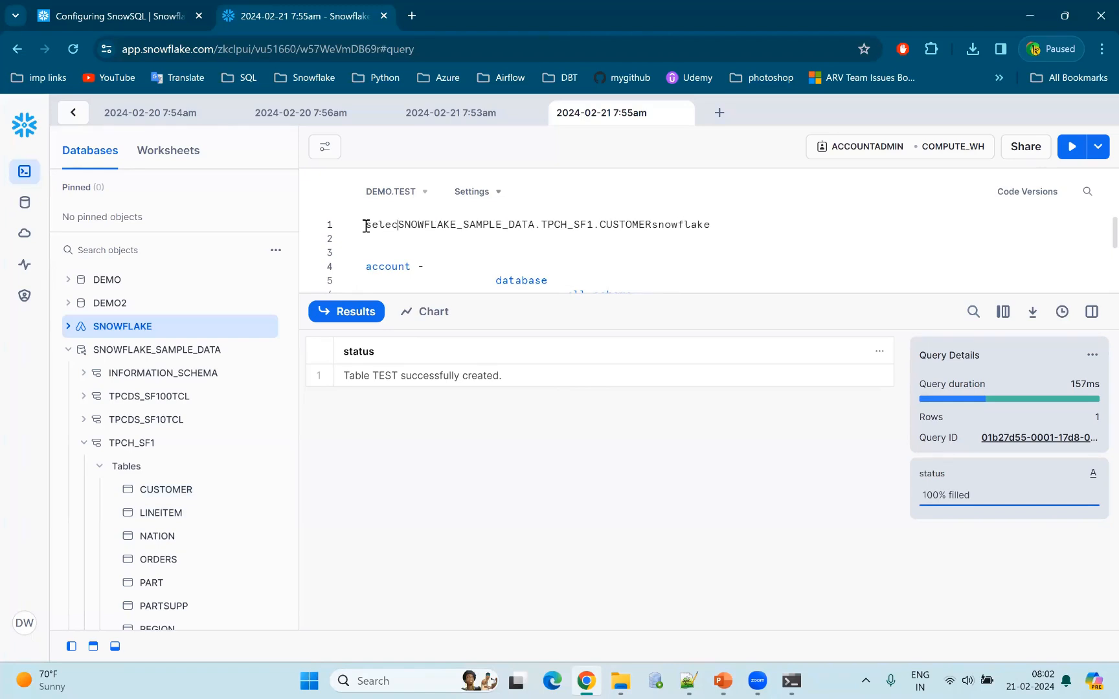
text(* from)
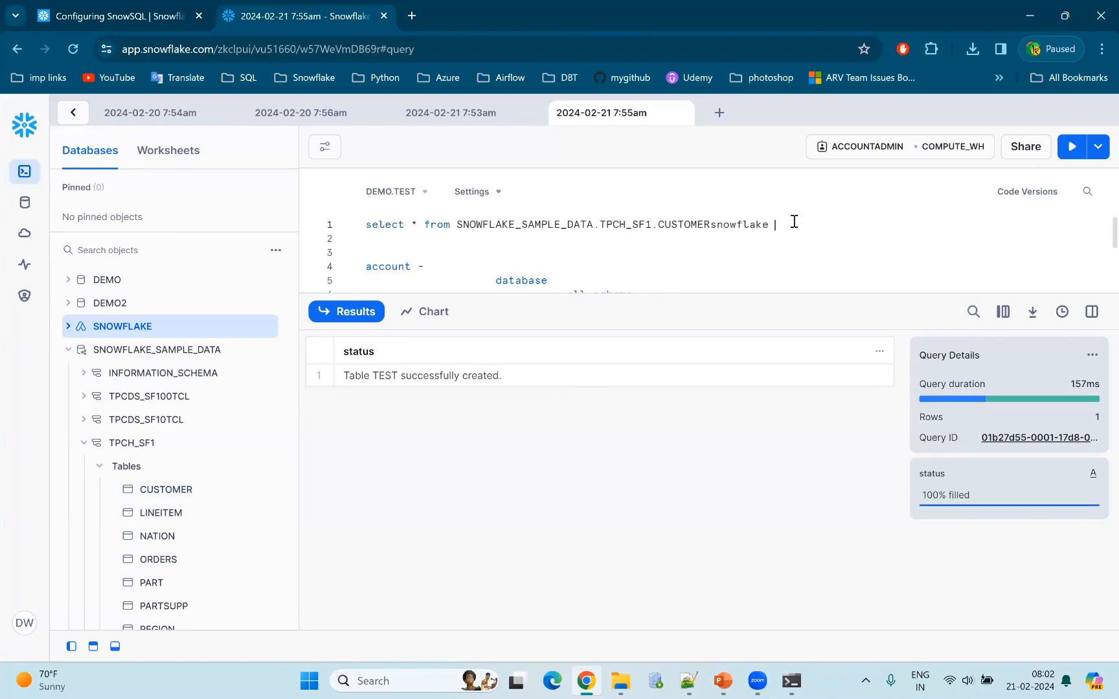
drag(793, 221, 716, 227)
text(imti)
text(it 10;)
key(ctrl+Return)
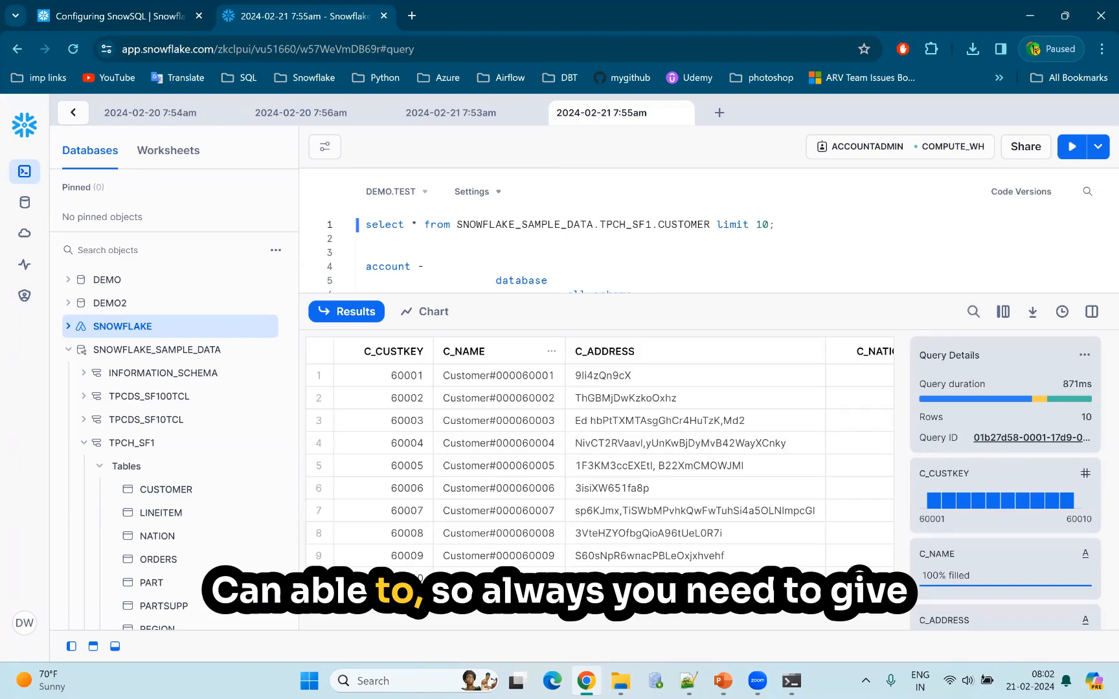
scroll(492, 389, right, 10)
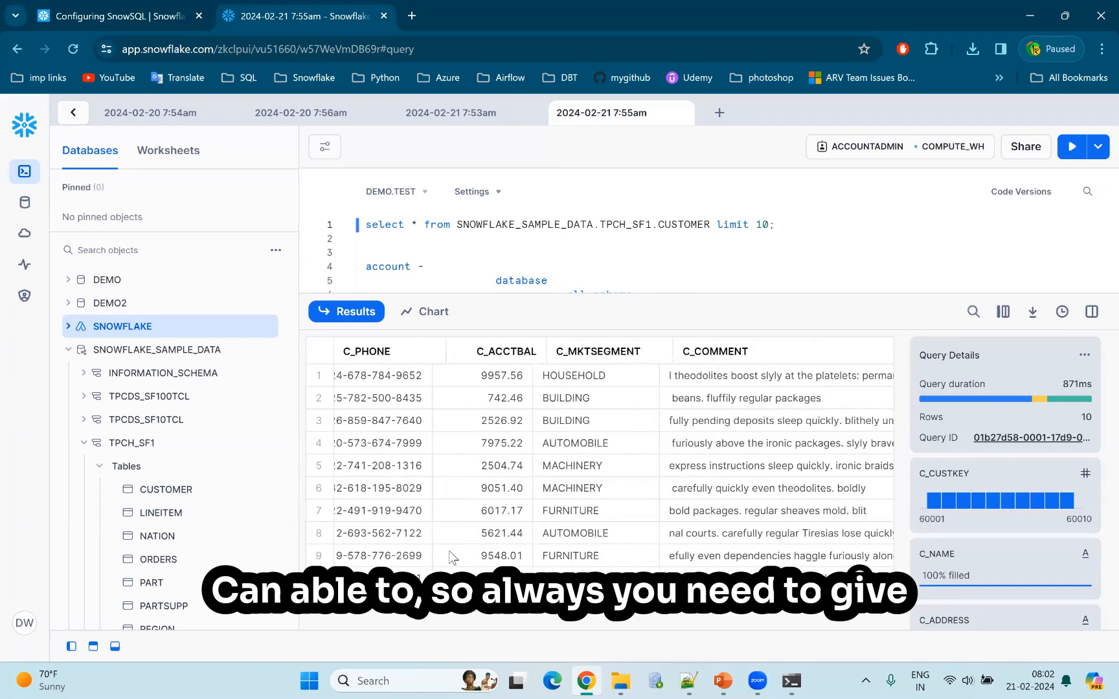
scroll(599, 454, left, 10)
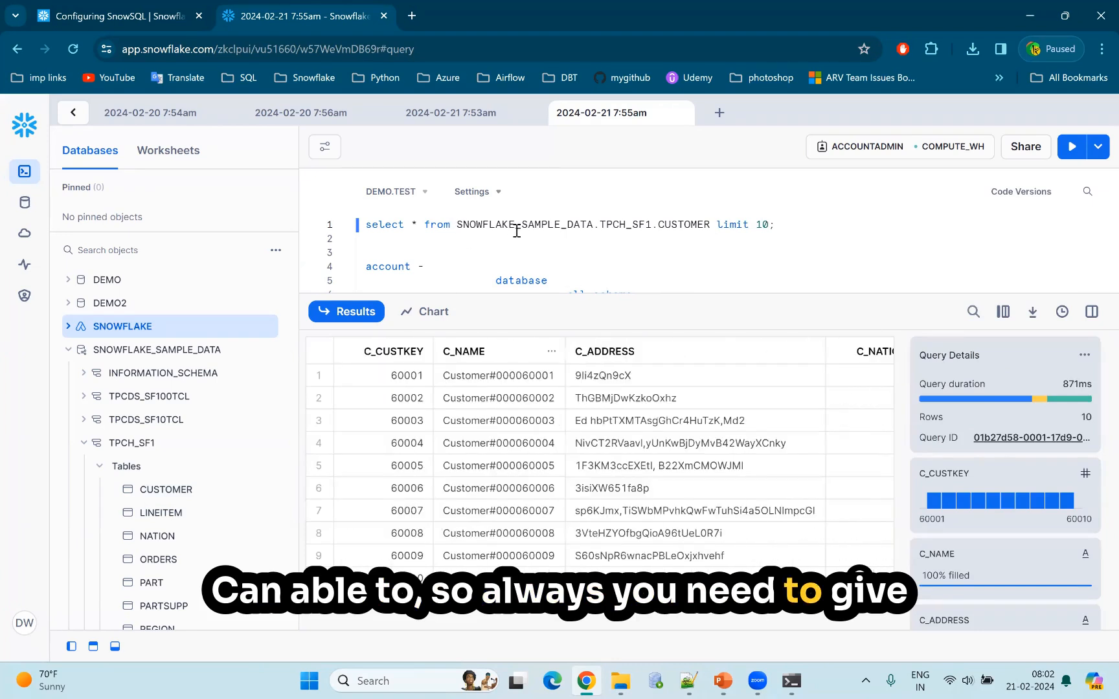
Highlight the database and schema qualifier SNOWFLAKE_SAMPLE_DATA.TPCH_SF1 in the query, view the TPCDS_SF100TCL schema's details, and clear the selection.
drag(595, 222, 648, 226)
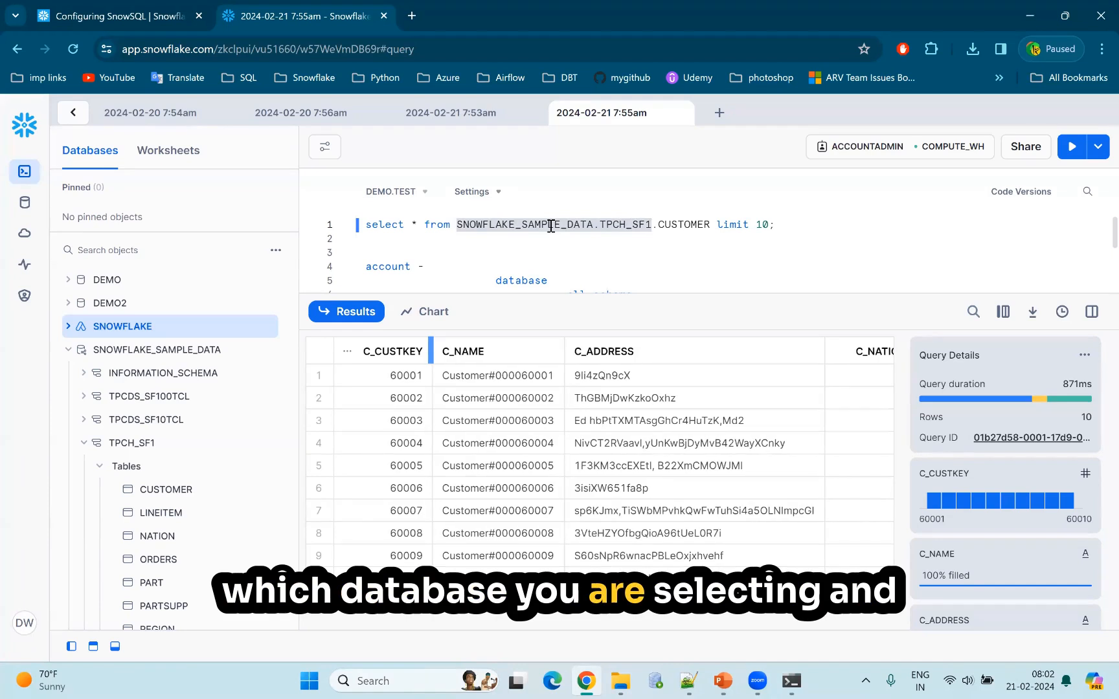
click(637, 227)
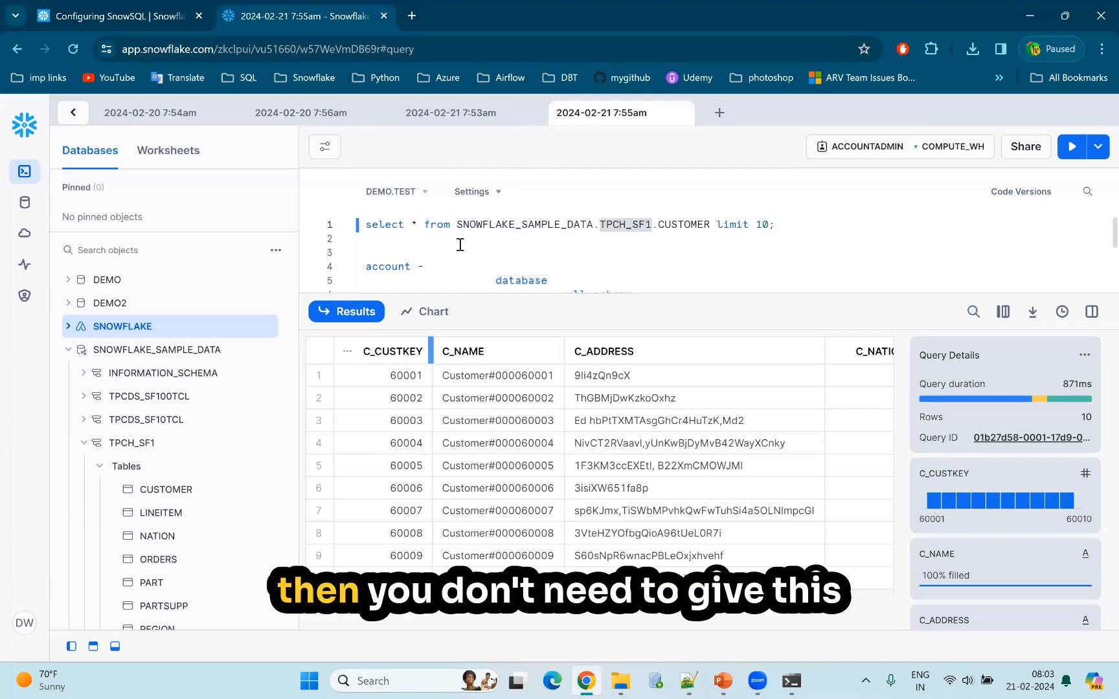
drag(456, 225, 626, 224)
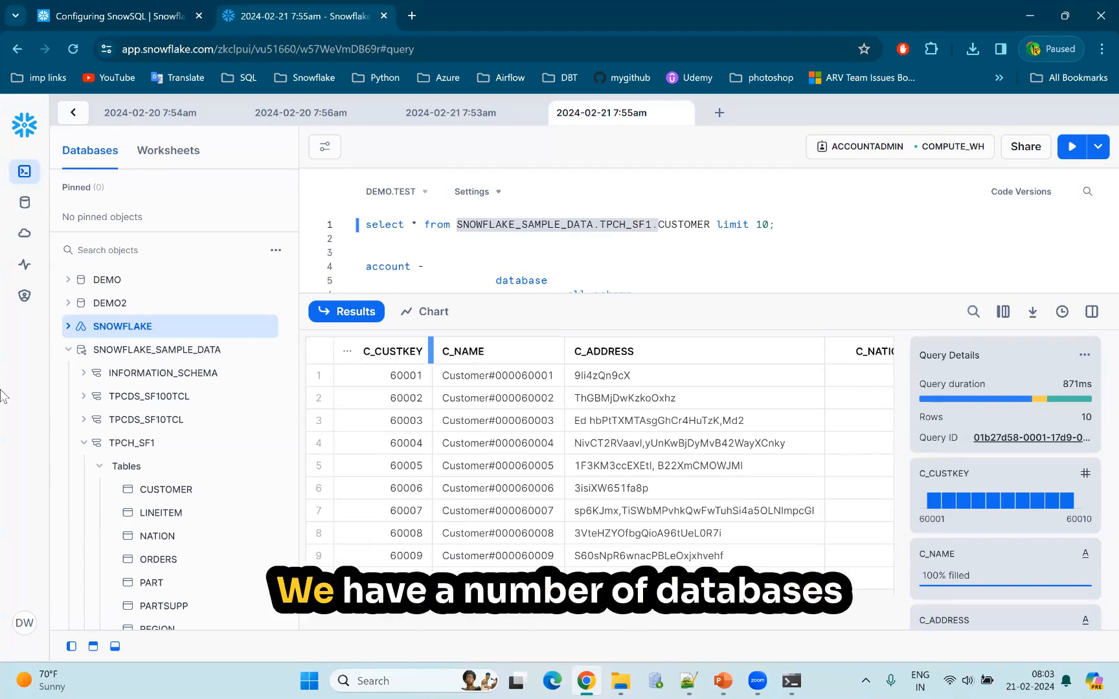
mouse_move(80, 396)
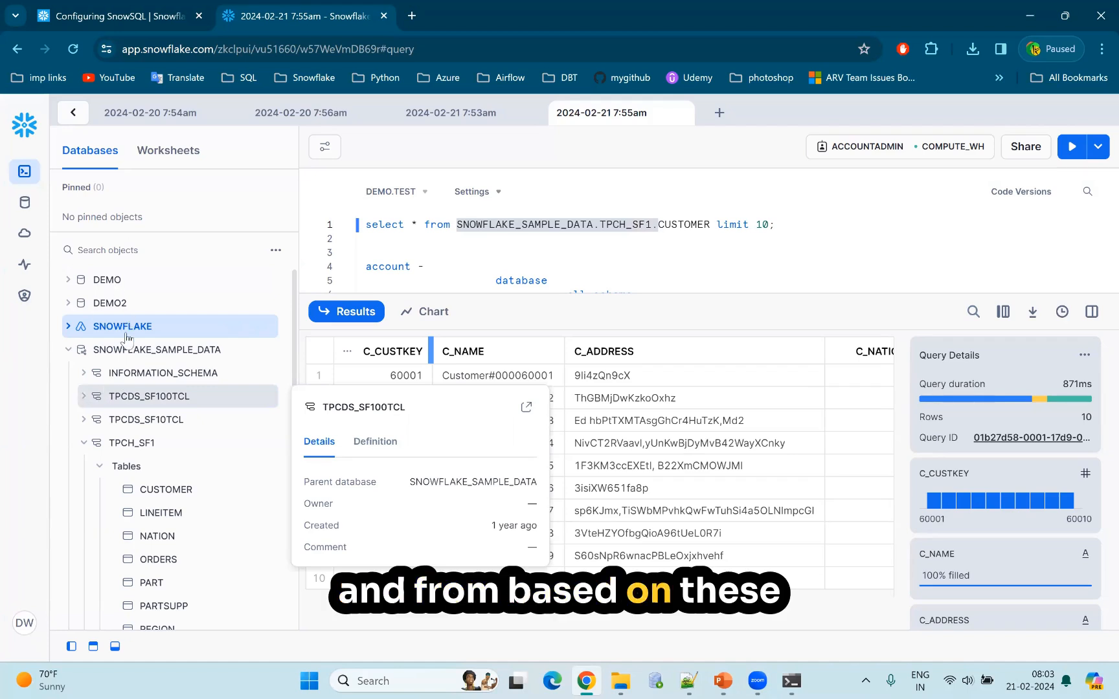
mouse_move(130, 386)
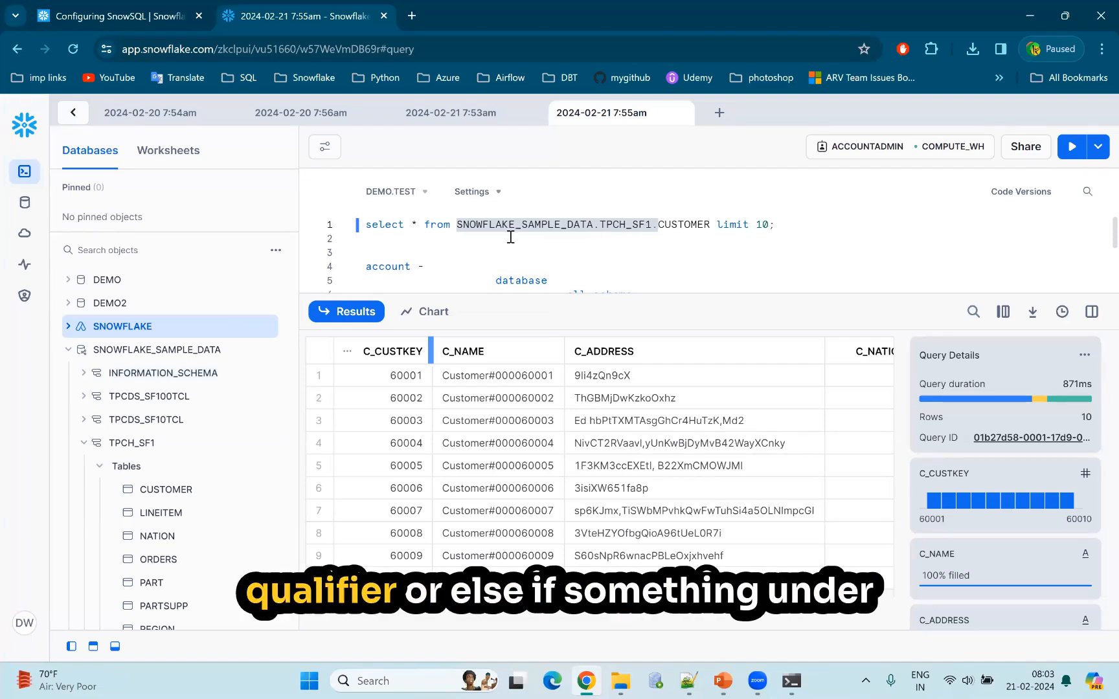
click(379, 236)
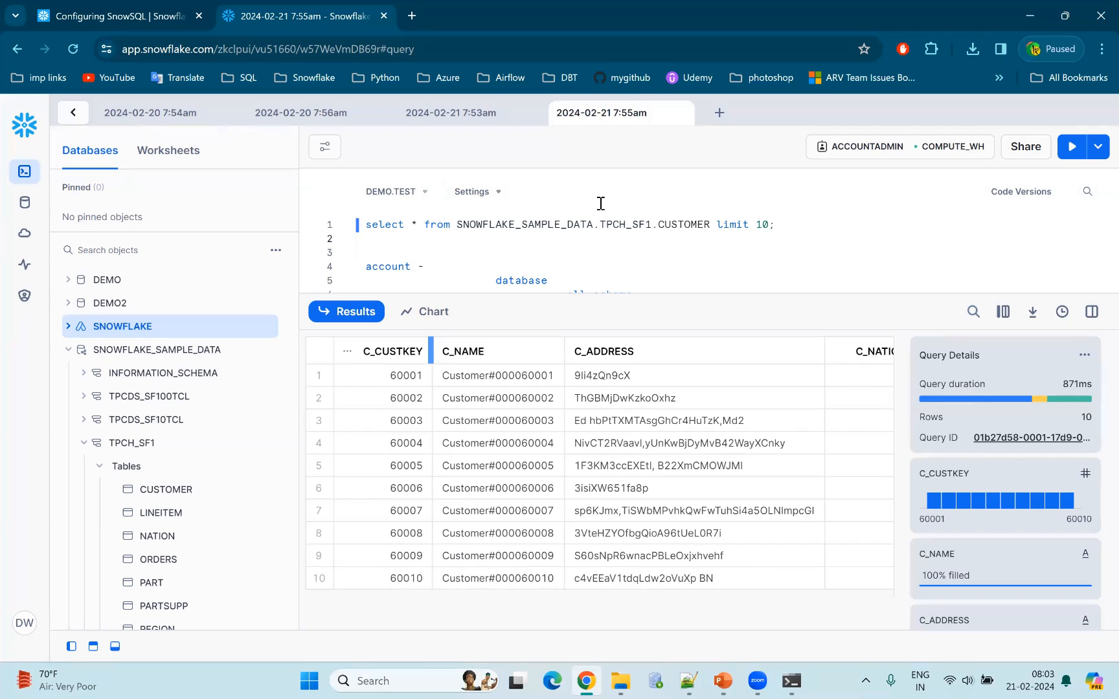
Hide the query statistics, enlarge the SQL editor above the results, and narrow the object browser slightly.
click(1094, 309)
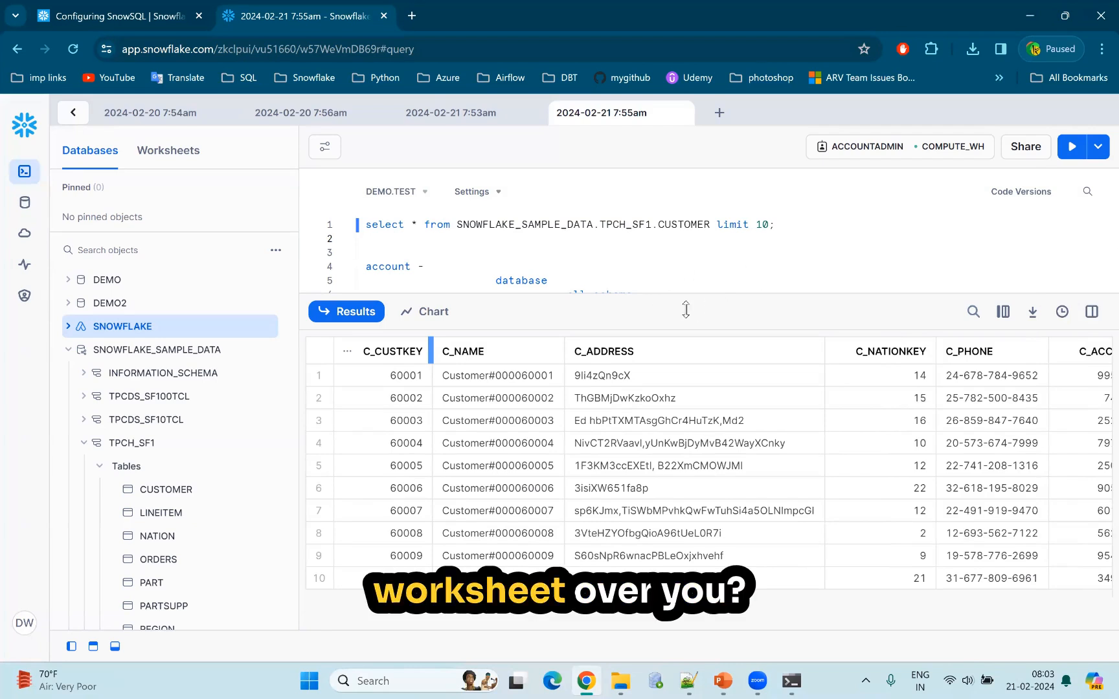
drag(689, 313, 734, 376)
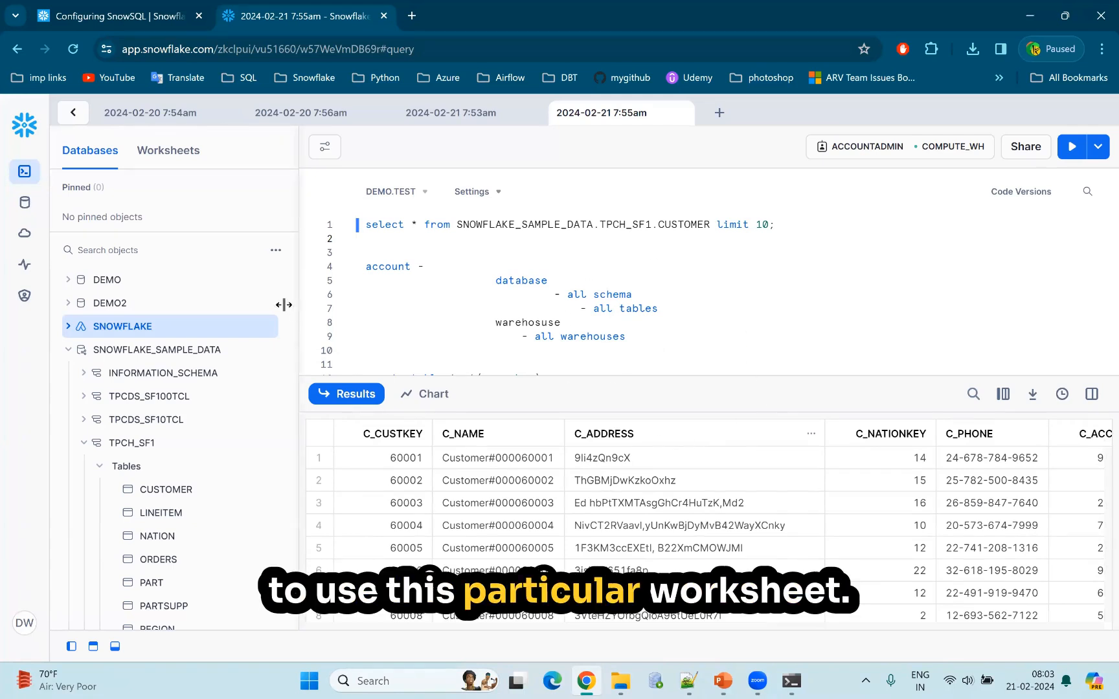
drag(283, 304, 268, 305)
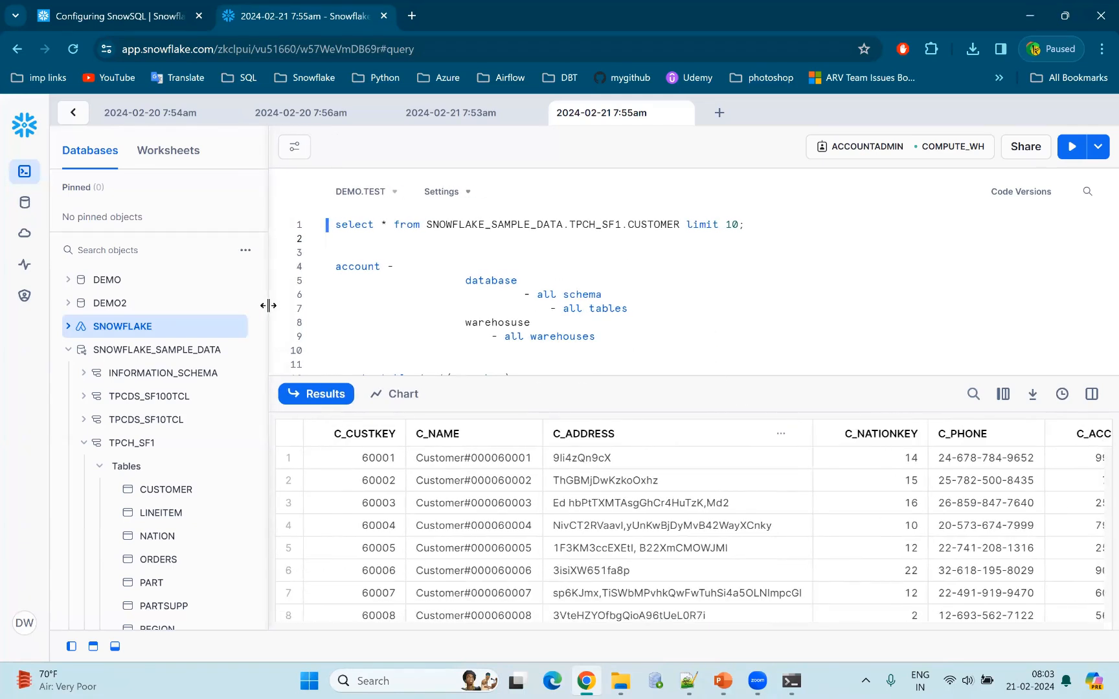
View the list of worksheets beside the editor, and return to the database list to view the SNOWFLAKE database's schemas.
click(167, 150)
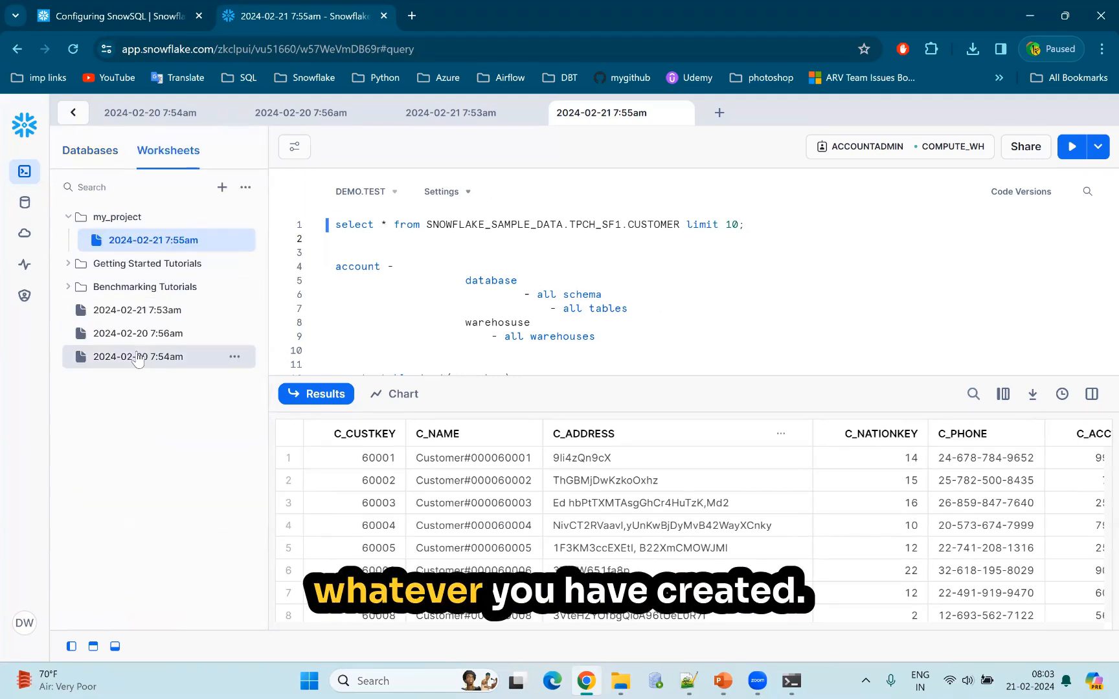
click(99, 156)
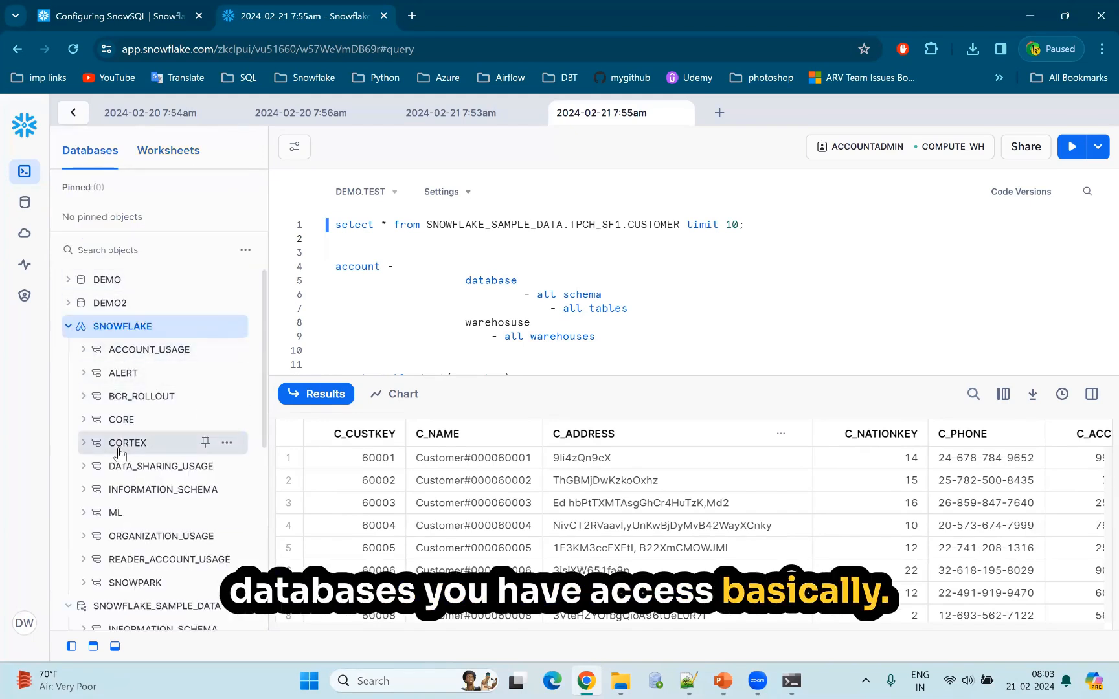
mouse_move(120, 451)
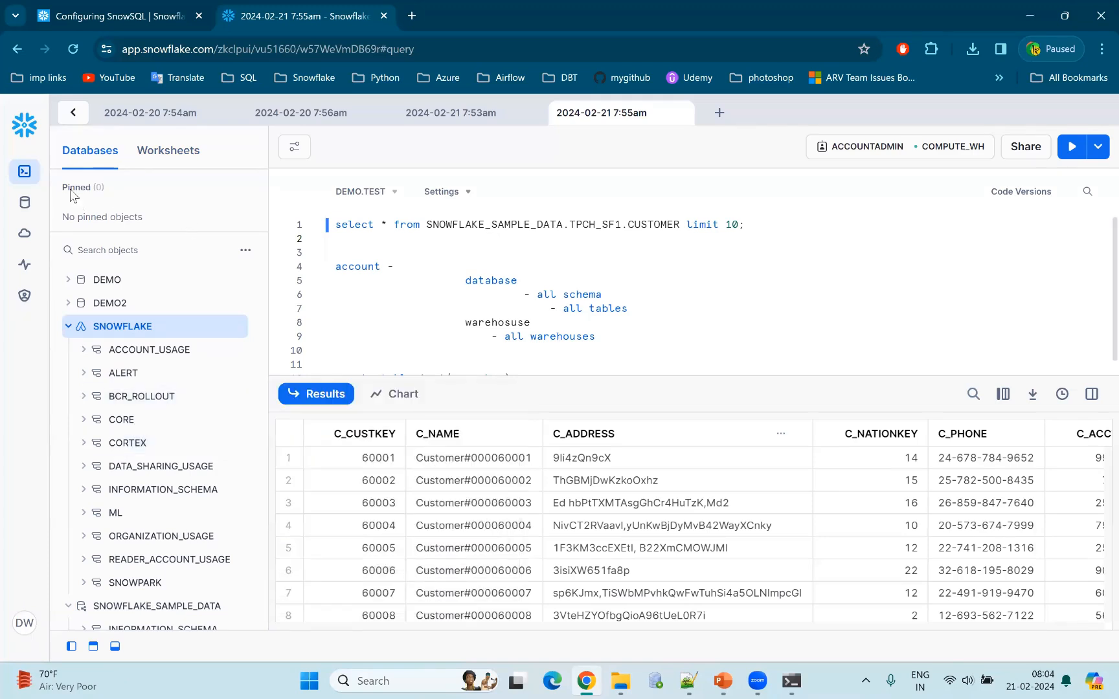
Return to the account's Worksheets page, view the account's own worksheets, and create a new SQL worksheet.
click(26, 187)
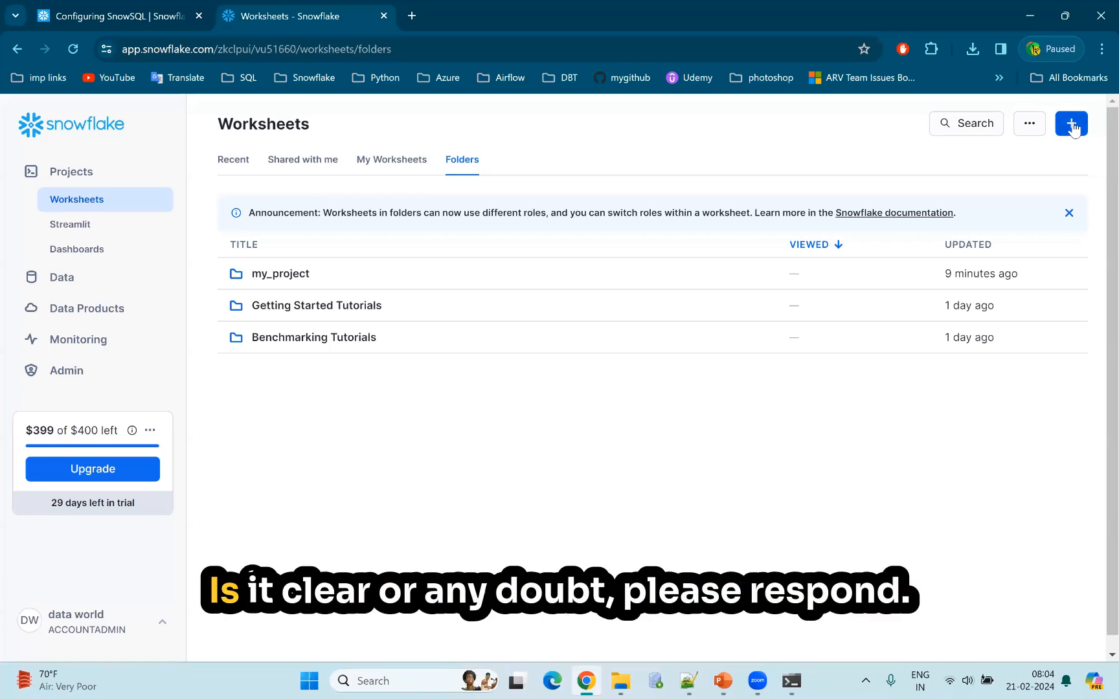
click(385, 166)
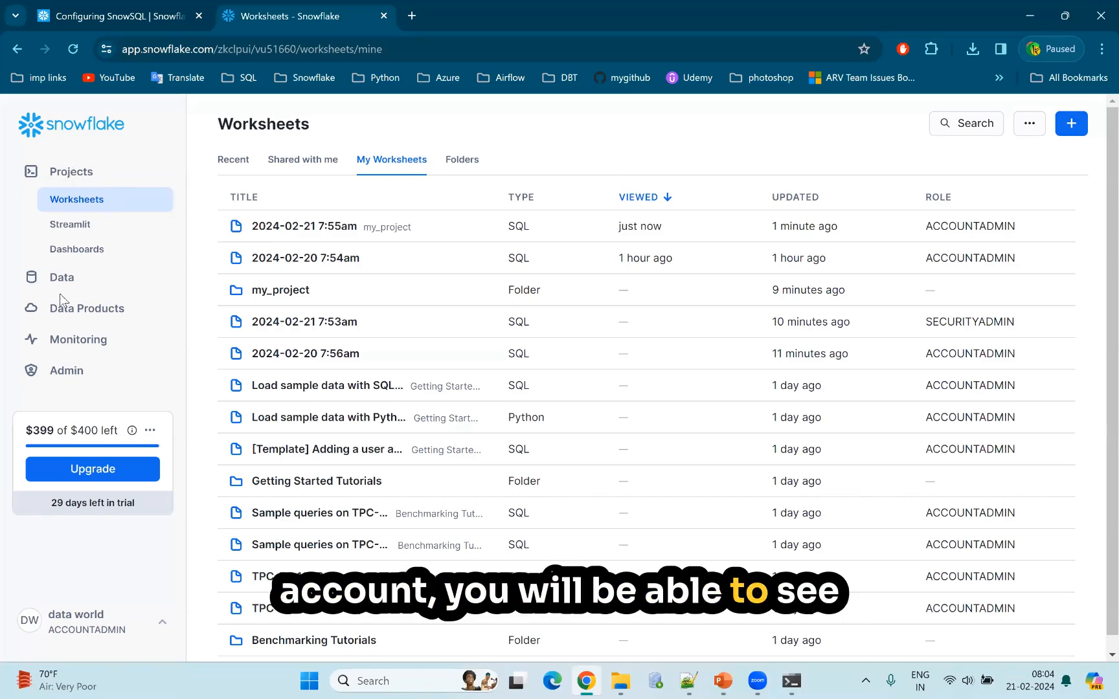
click(81, 200)
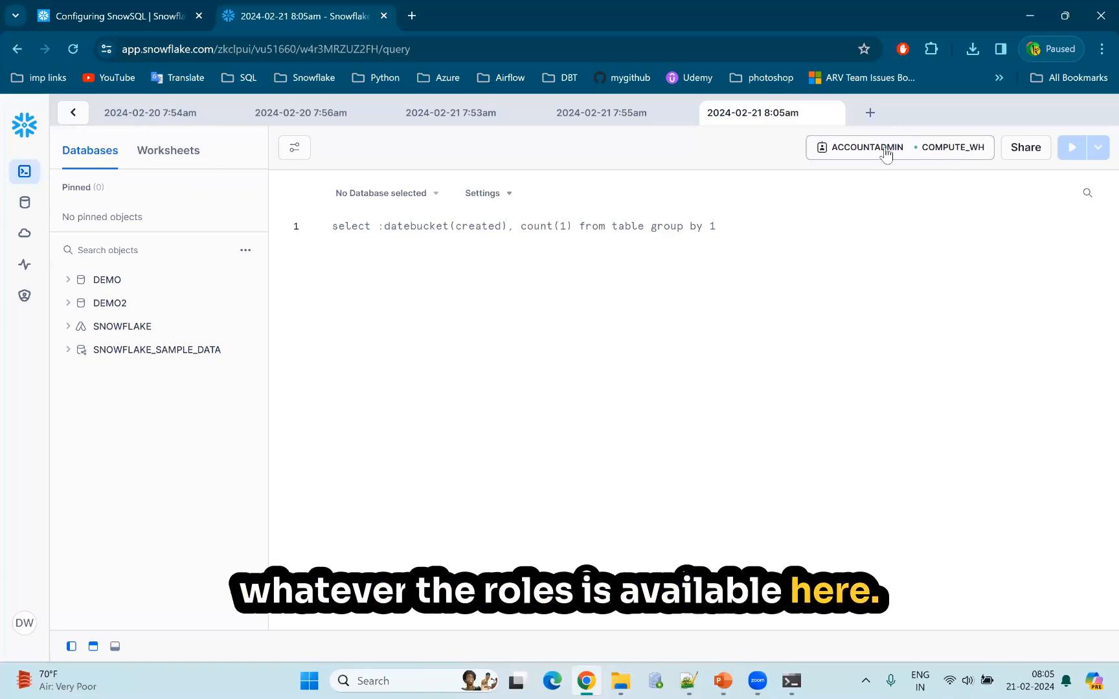
View the roles and warehouses available for the new worksheet and close the selection without changes.
click(848, 151)
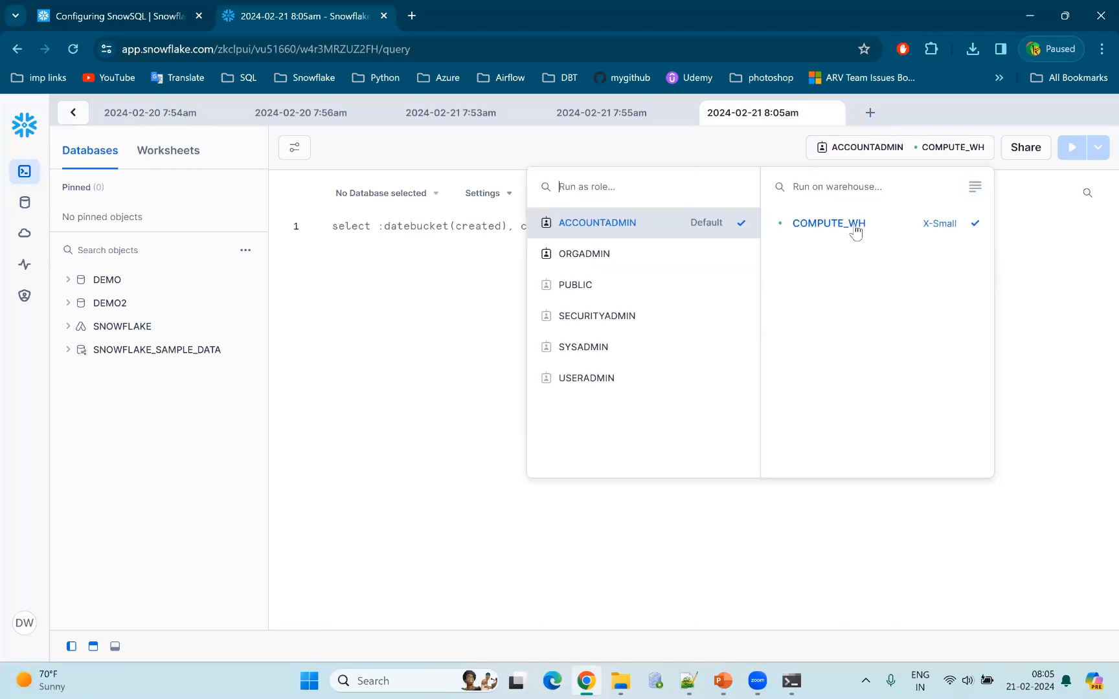
click(947, 148)
click(948, 149)
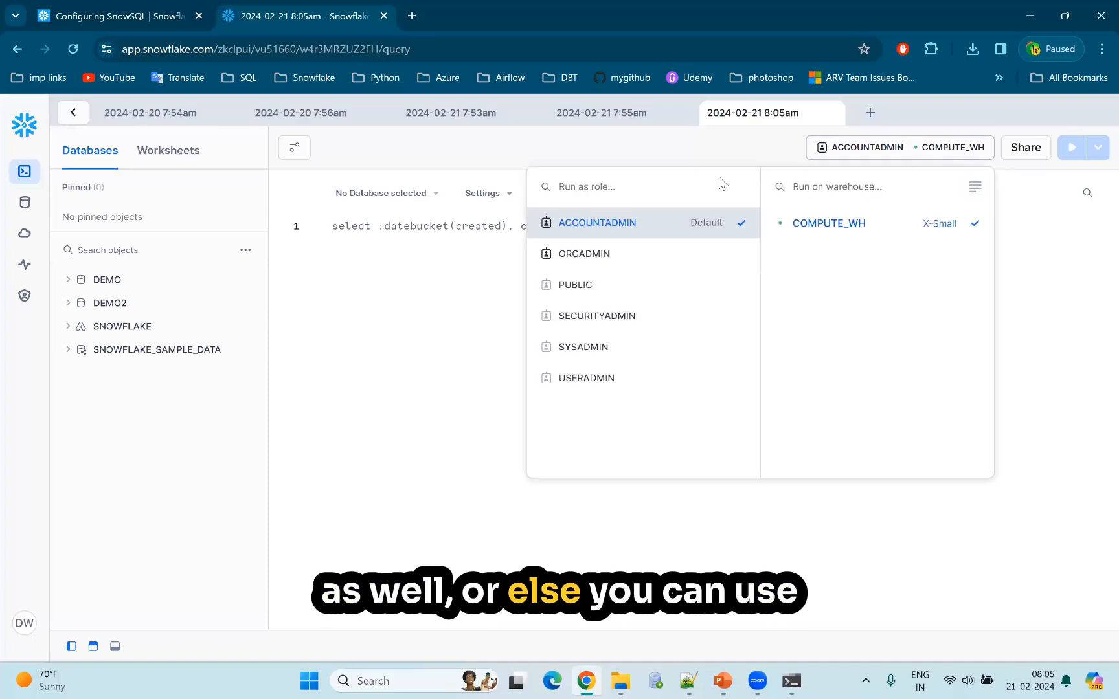
click(372, 235)
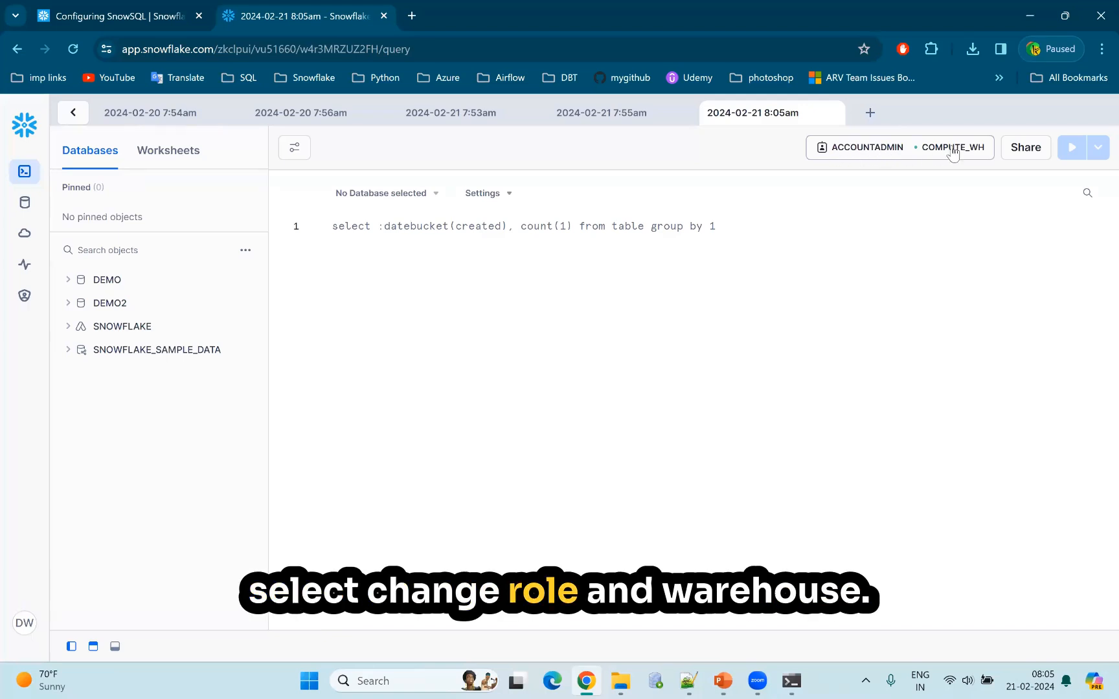
Set the new worksheet's context to the DEMO database and its TEST schema.
click(433, 197)
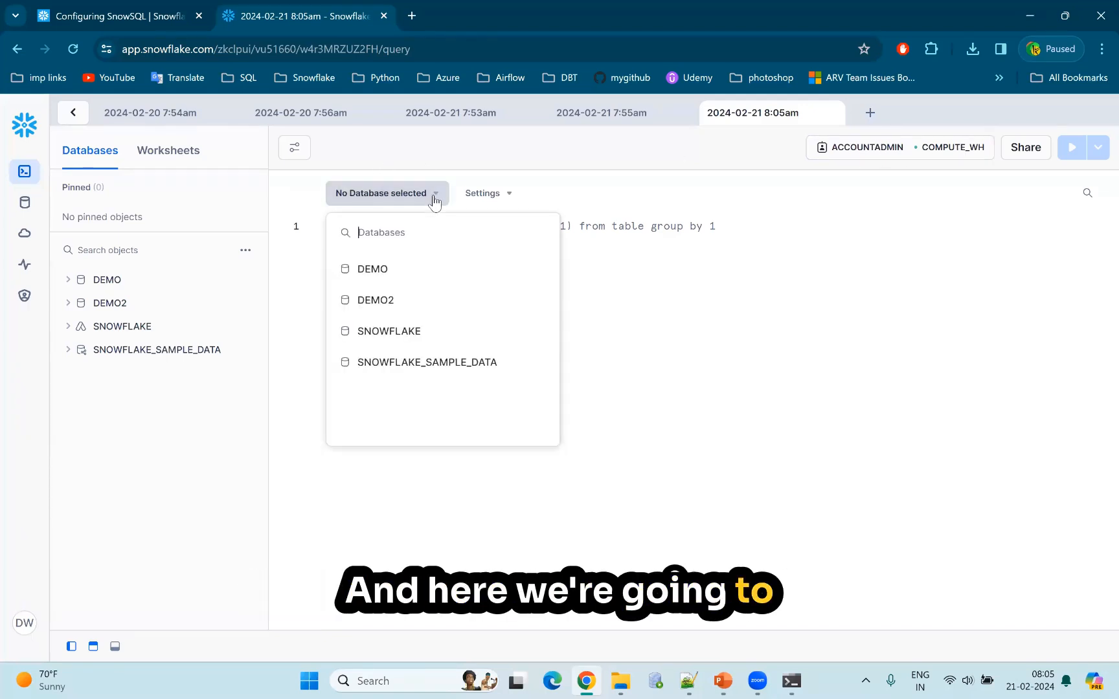
click(374, 272)
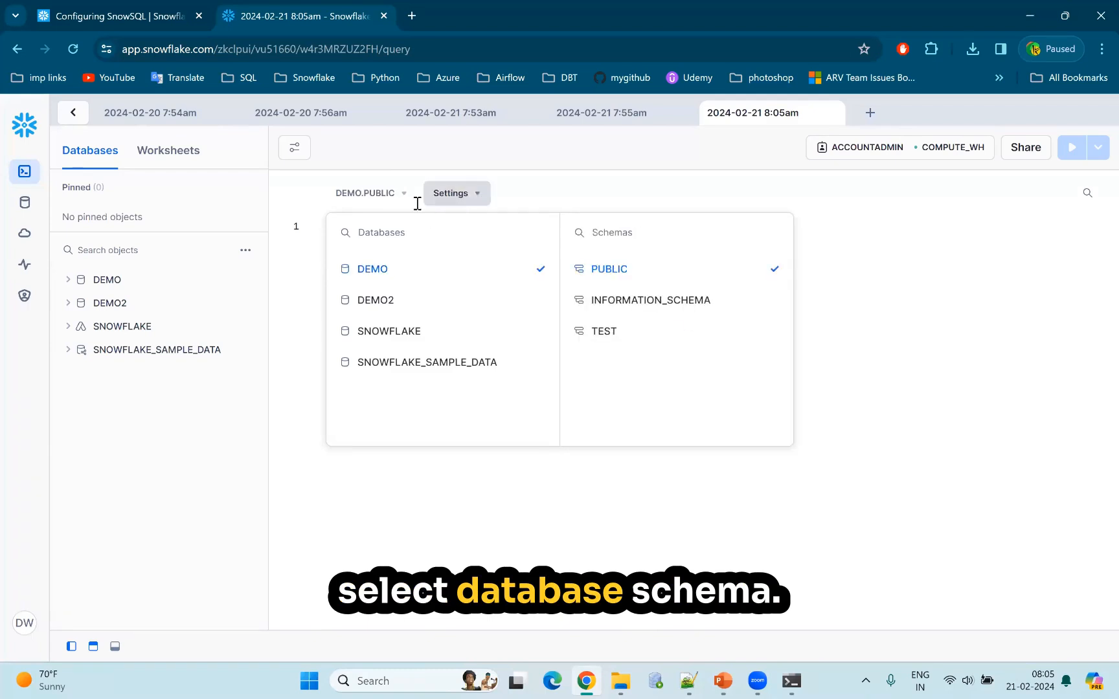
click(620, 331)
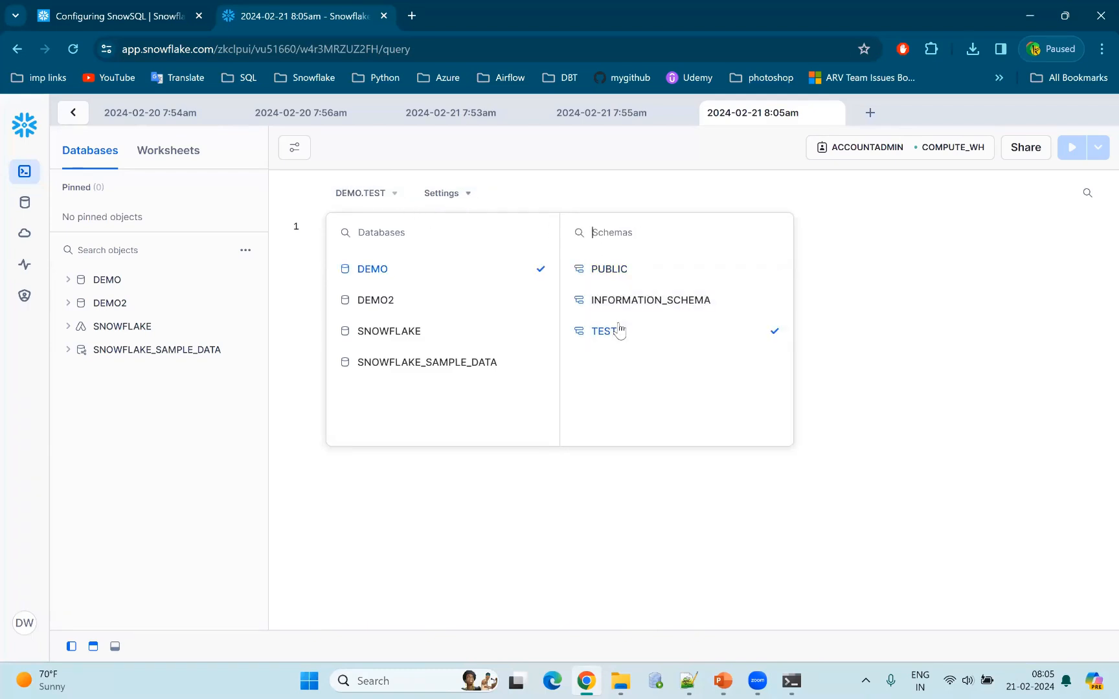
click(911, 321)
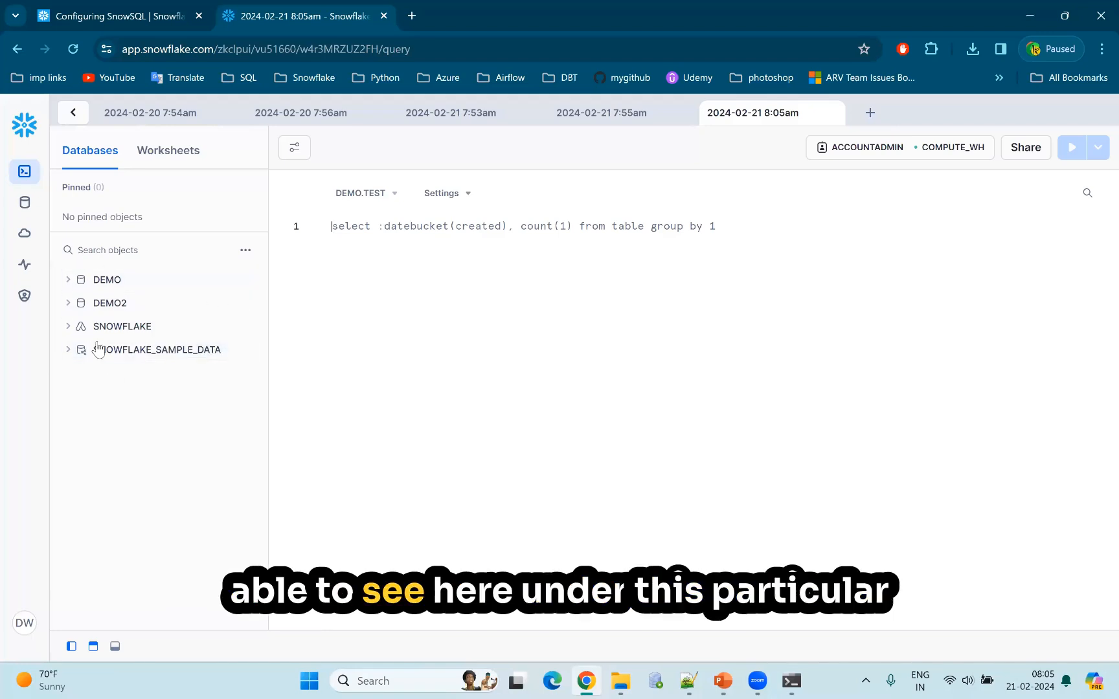
Expand the DEMO database and its TEST schema, and check the PUBLIC schema's details and objects before collapsing PUBLIC again.
click(69, 279)
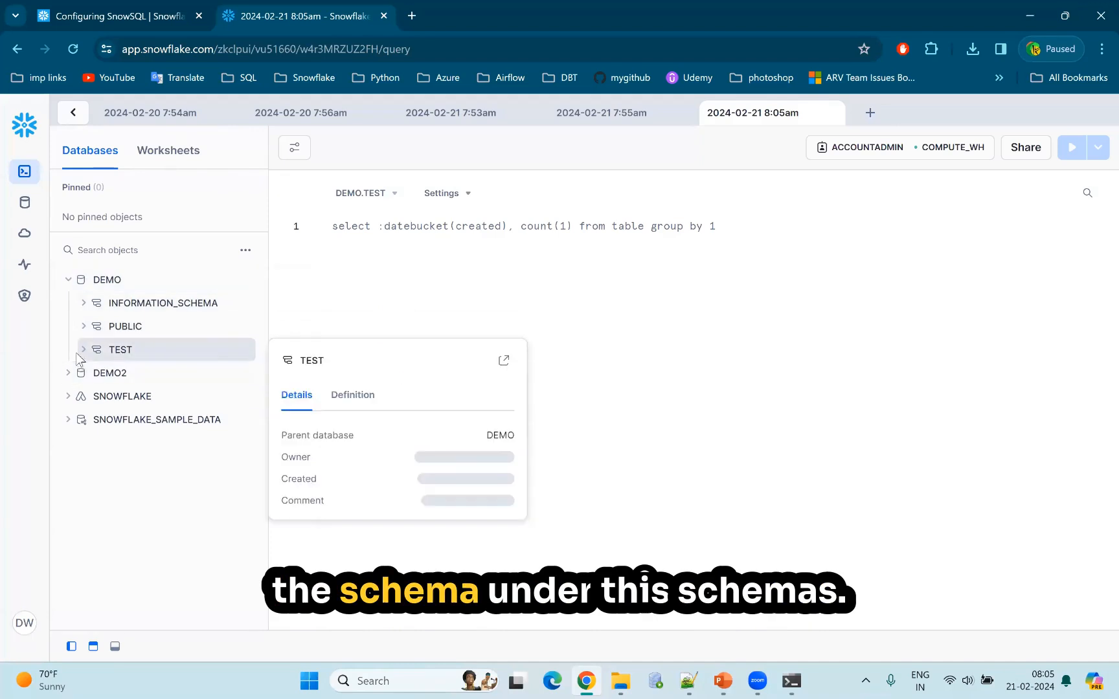
click(83, 350)
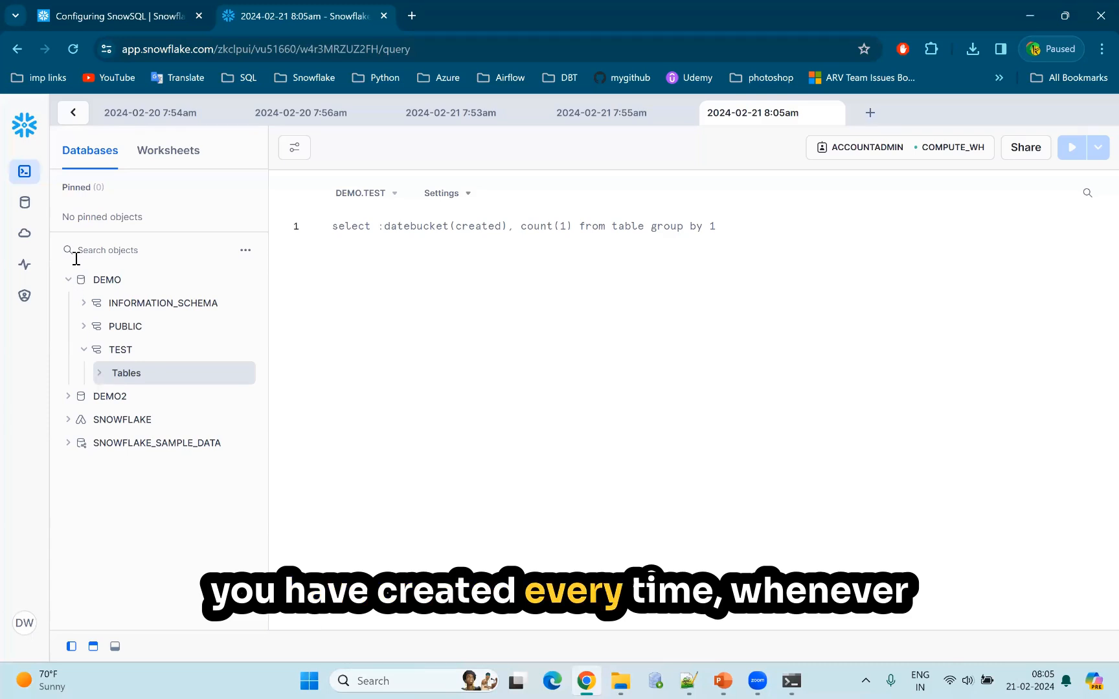
mouse_move(99, 285)
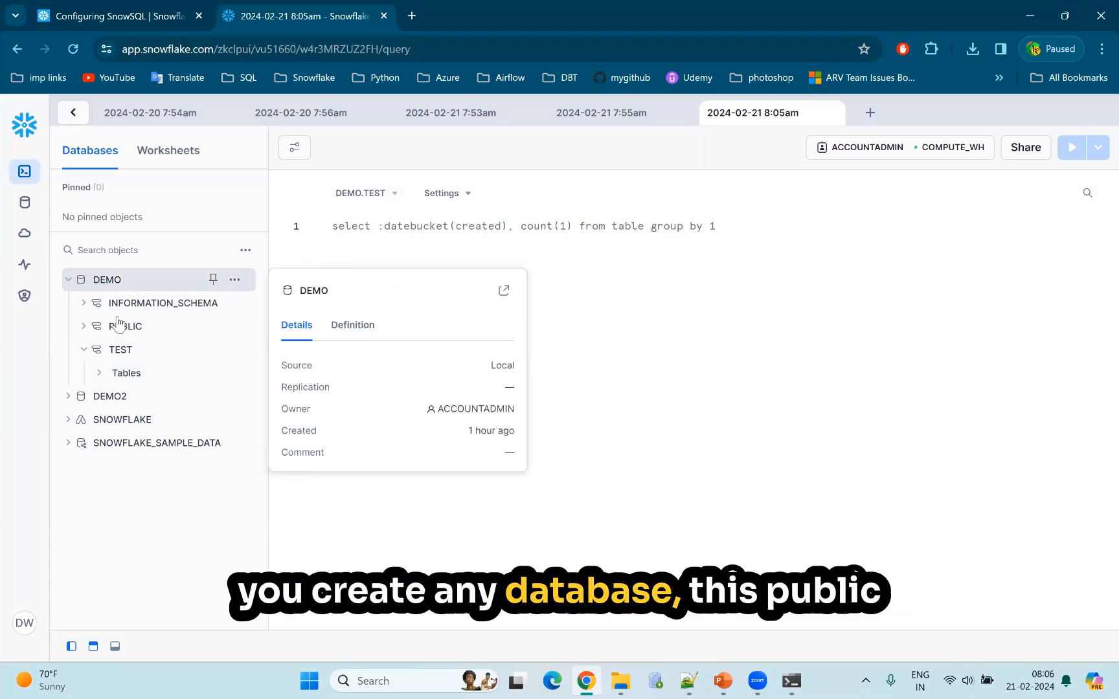
mouse_move(128, 327)
mouse_move(152, 308)
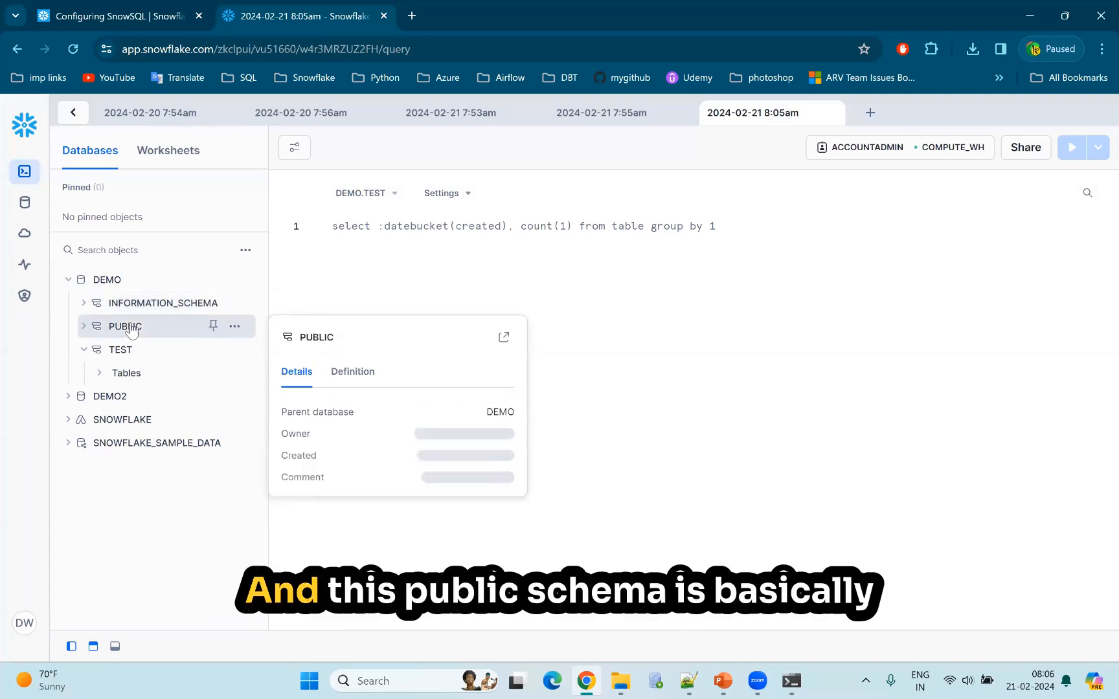
click(82, 326)
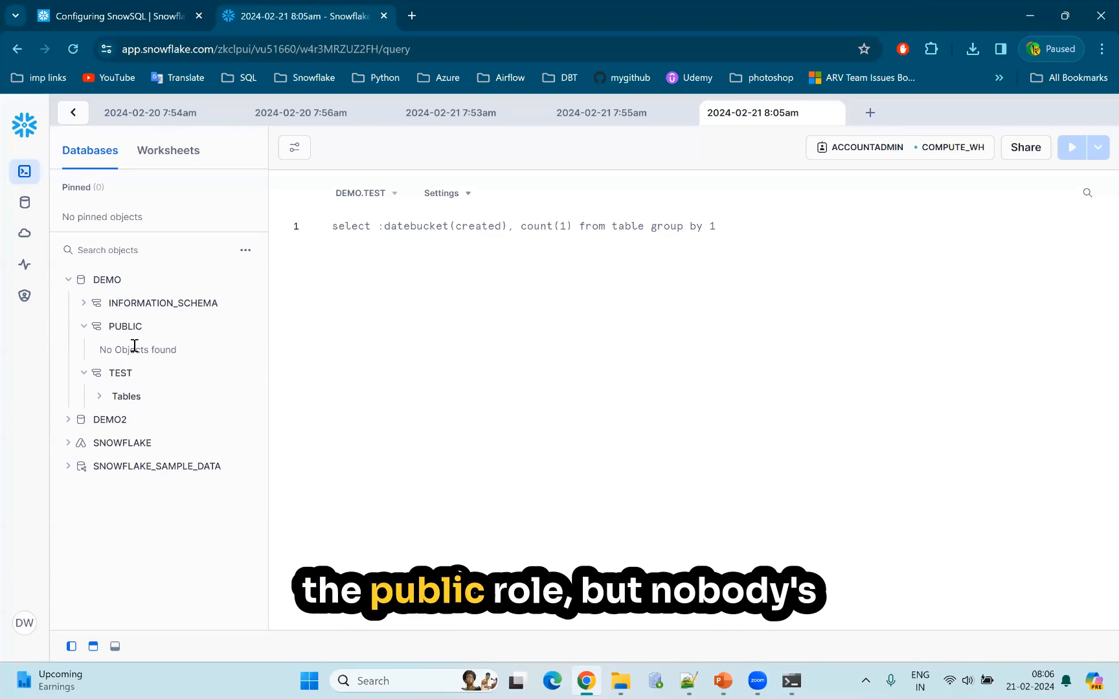
click(87, 328)
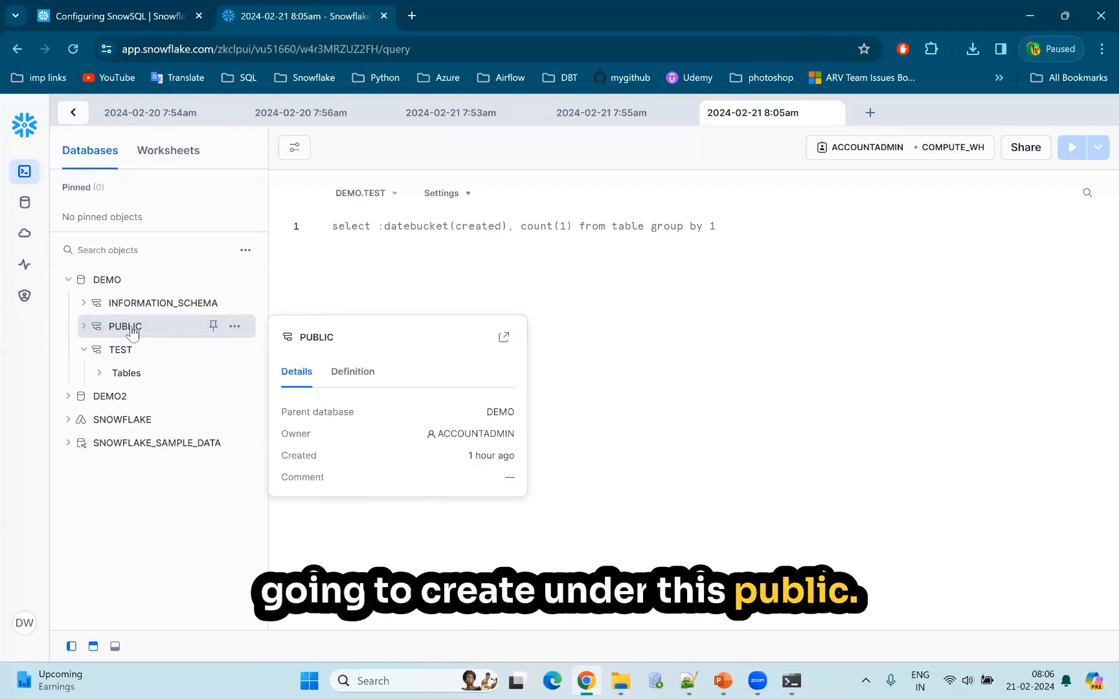
Collapse and re-expand the DEMO database in the object browser, and expand its TEST schema again.
mouse_move(88, 349)
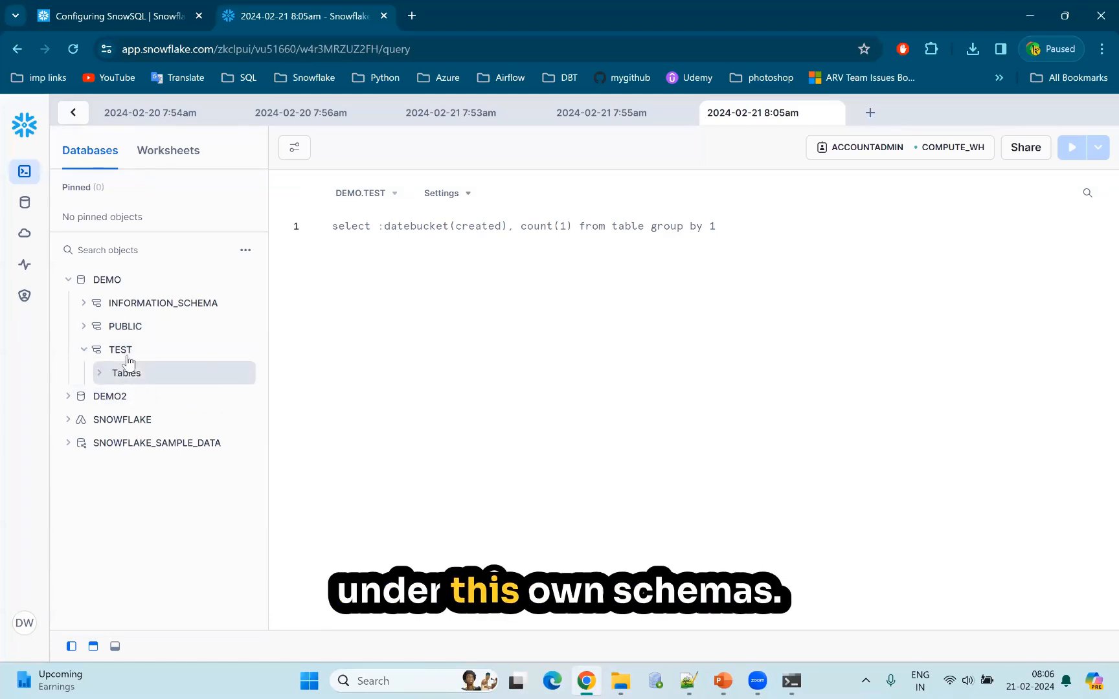
mouse_move(128, 358)
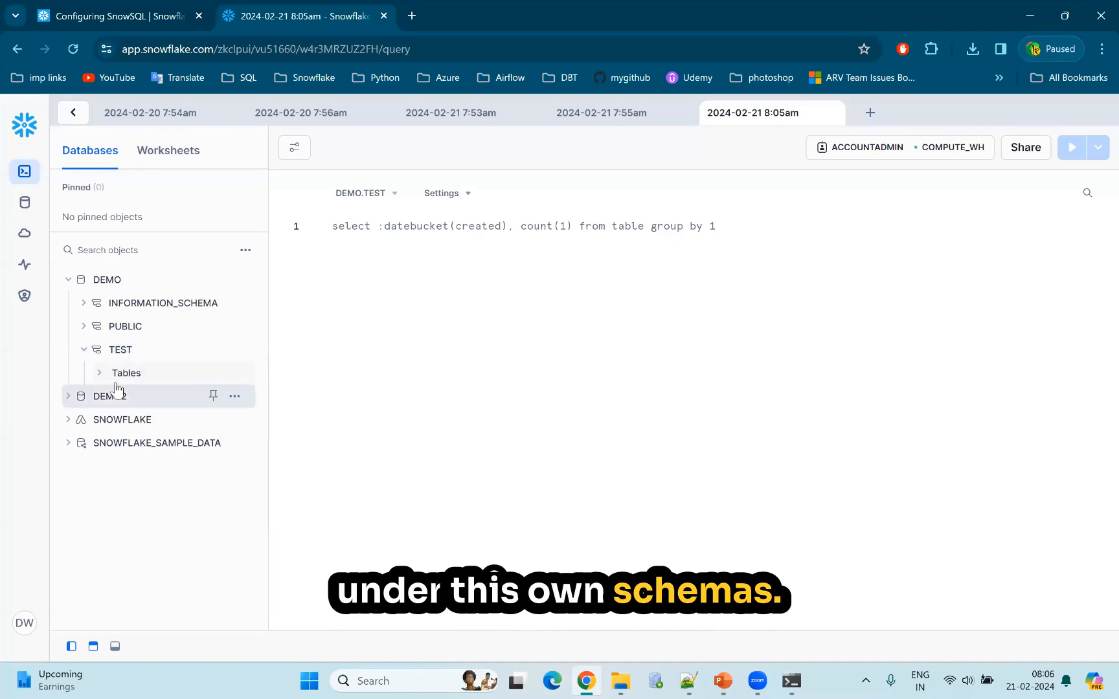
click(68, 279)
click(68, 279)
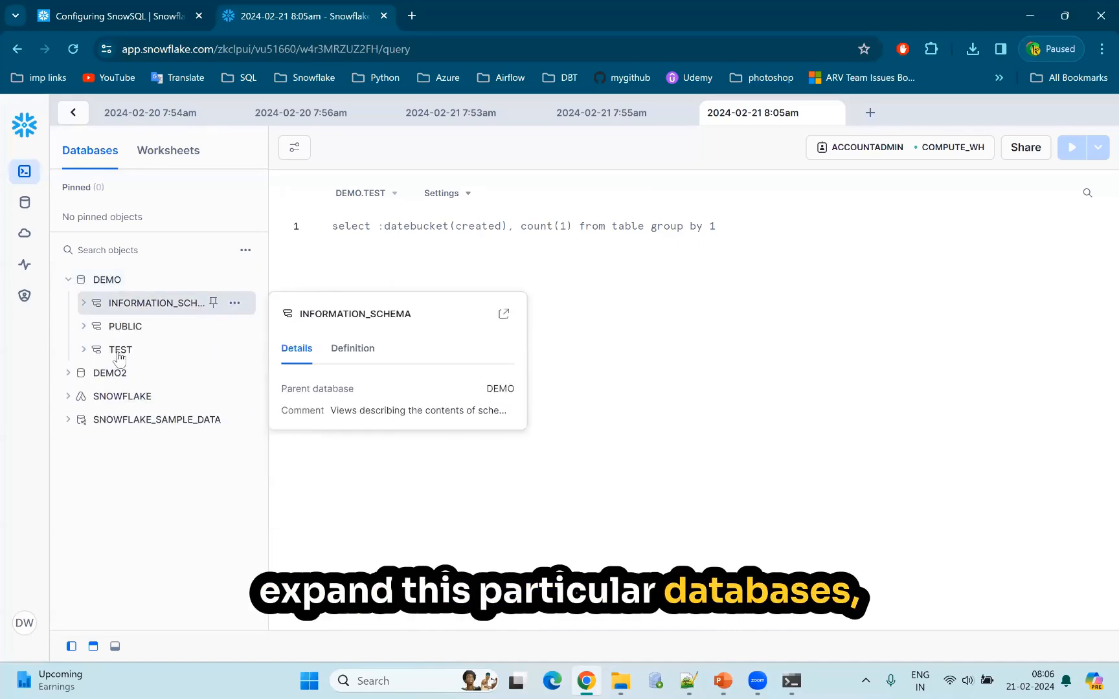
click(83, 351)
Write the statement "use schema test;" in the worksheet and run it.
click(400, 234)
text(seelct )
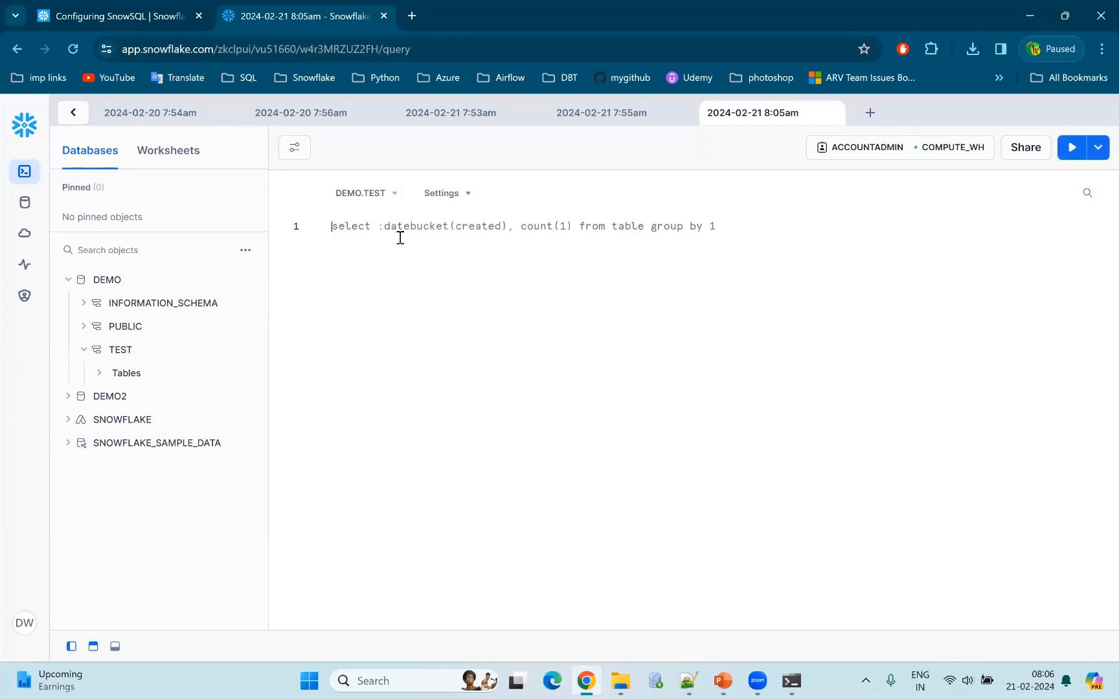
text(use )
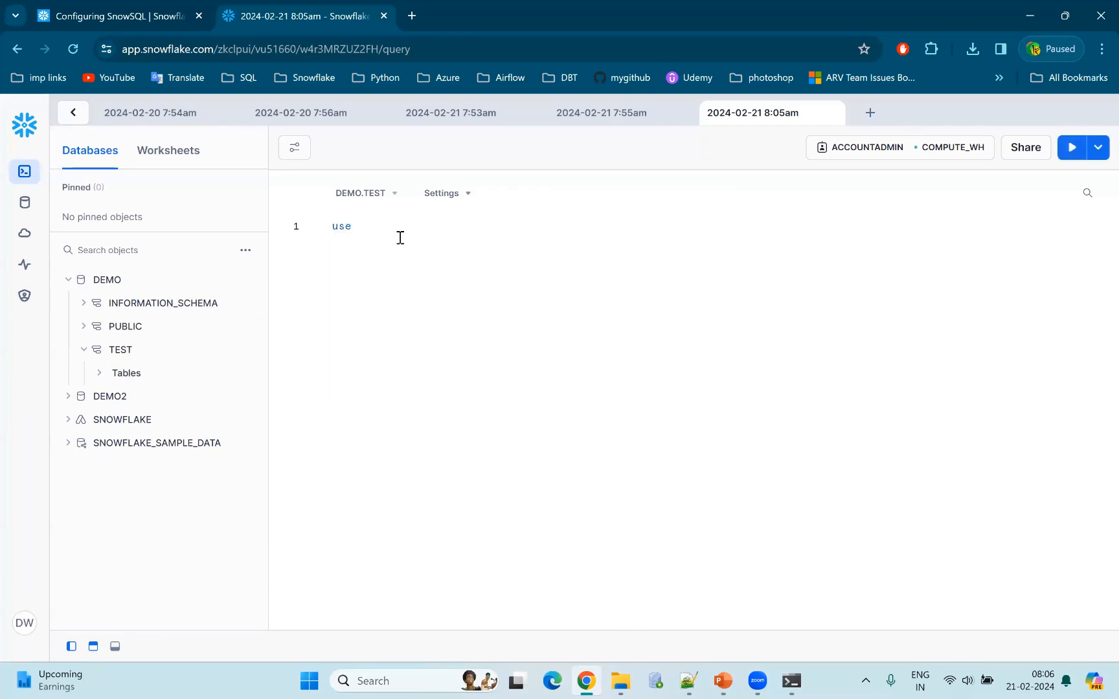
text(schem)
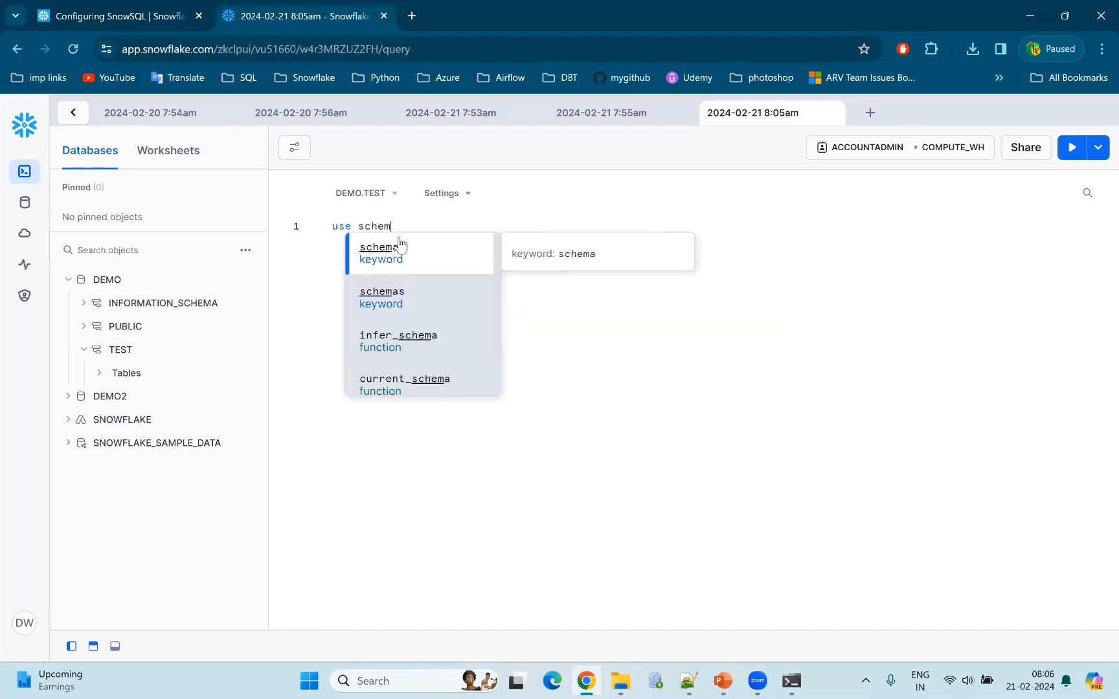
text(a tes)
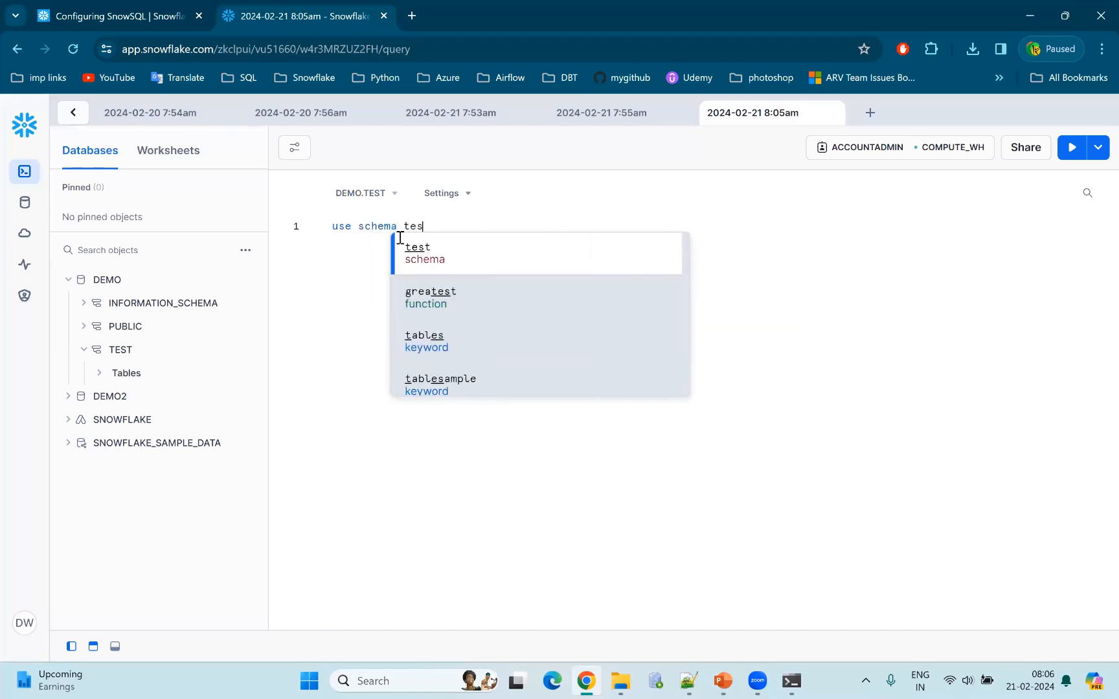
text(;)
key(ctrl+Return)
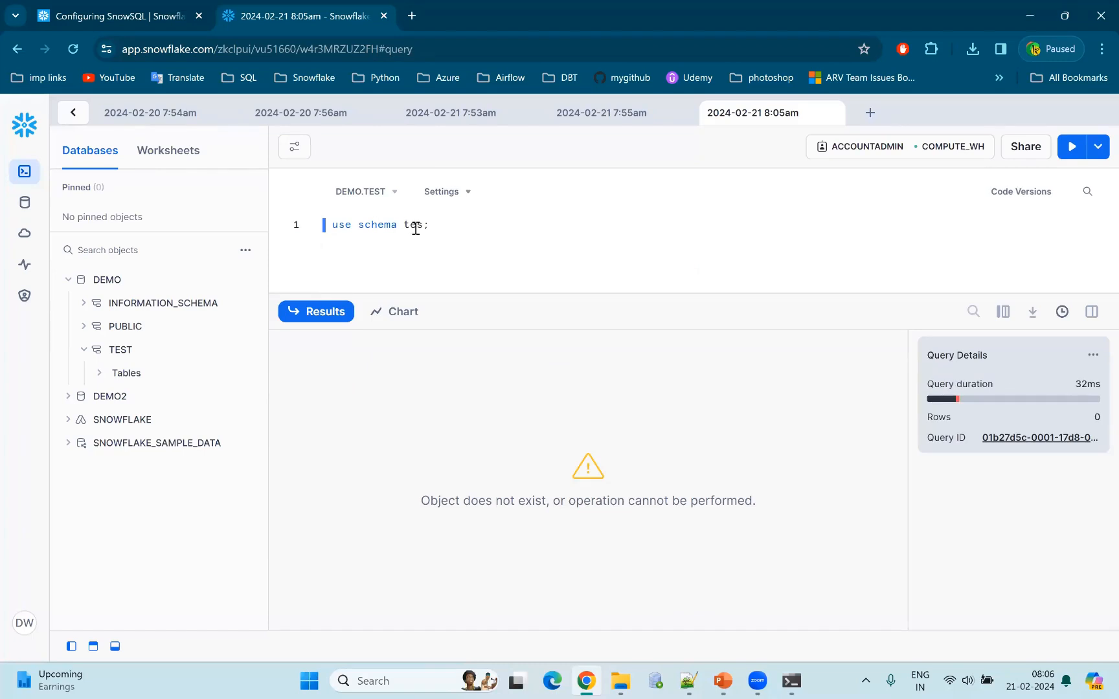
text(t)
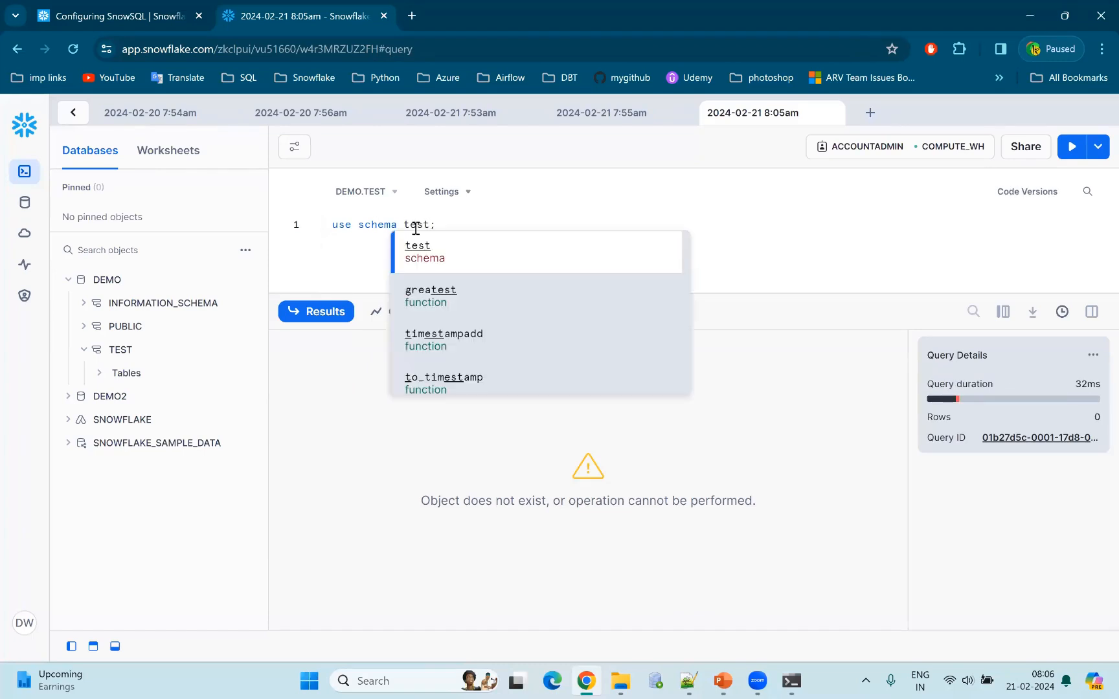
key(ctrl+Return)
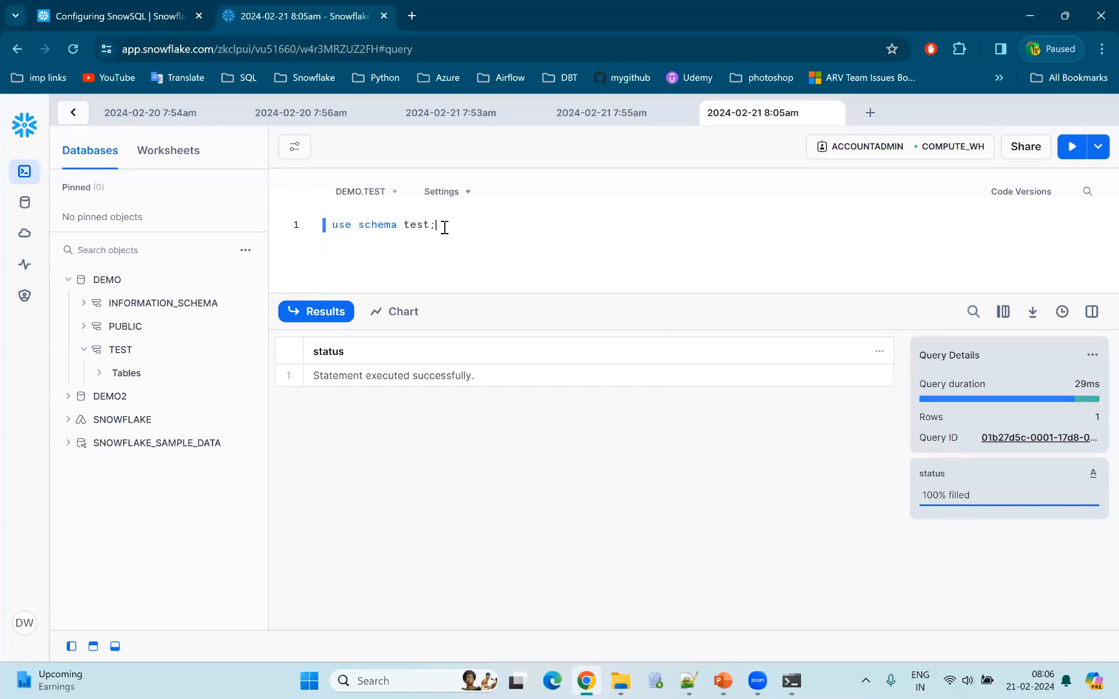
Collapse the DEMO database, then expand SNOWFLAKE_SAMPLE_DATA to review its schemas and collapse it again.
drag(440, 225, 396, 225)
click(70, 283)
mouse_move(73, 356)
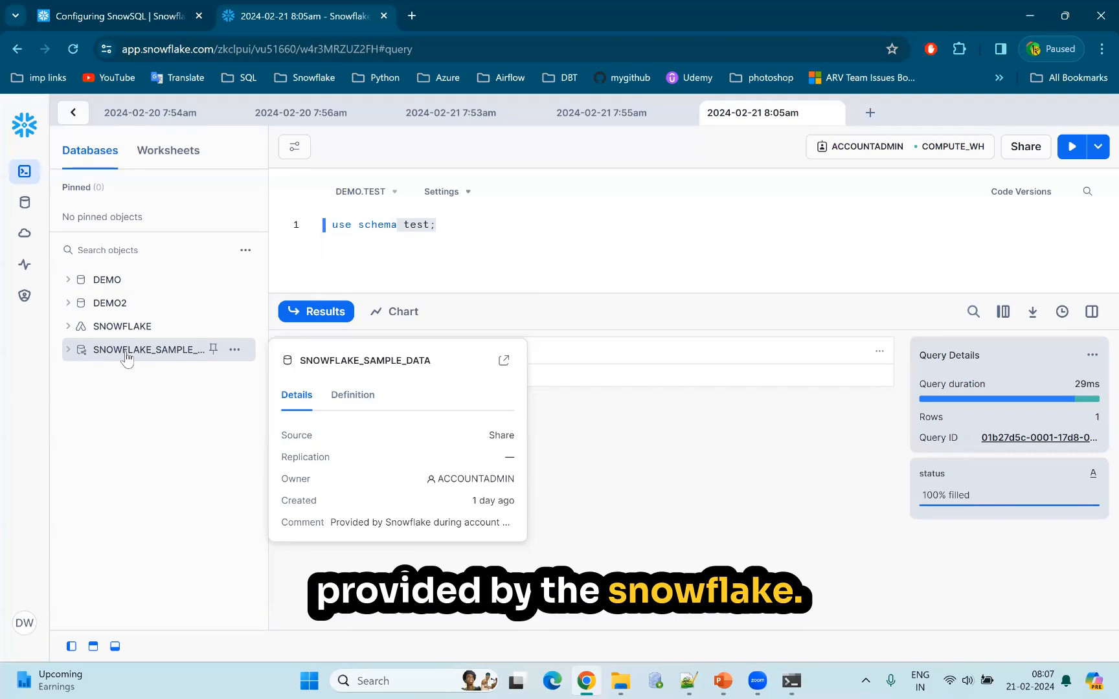
click(69, 353)
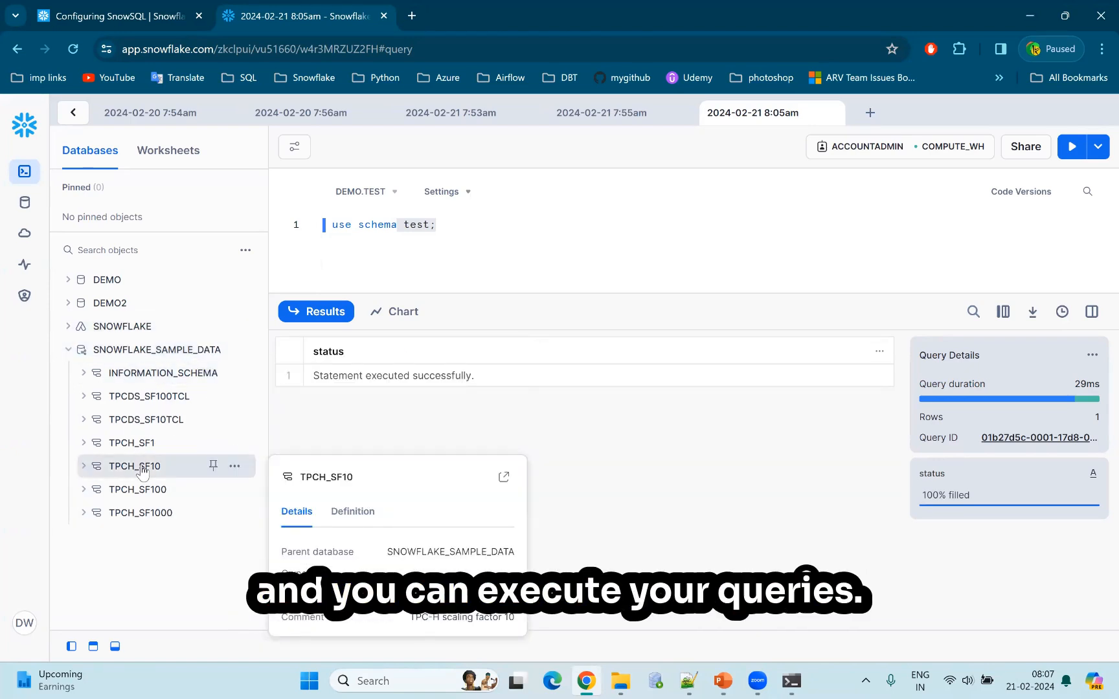
click(69, 351)
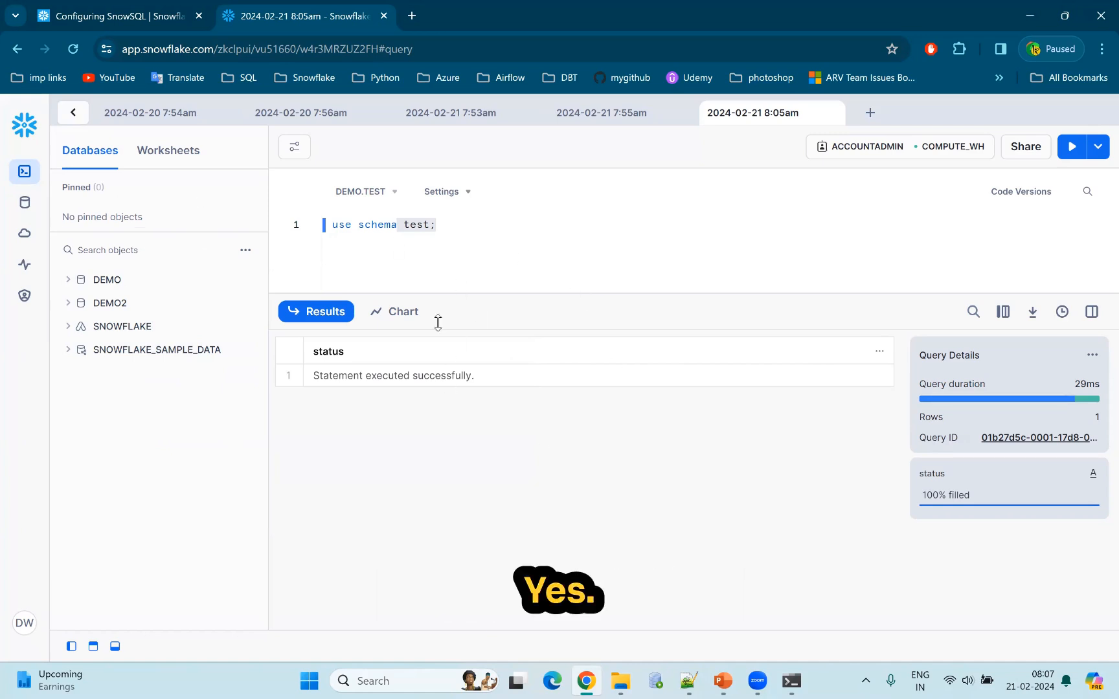
Visit the Databases page, then look through the Worksheets and Dashboards pages under Projects and return to Worksheets.
click(25, 204)
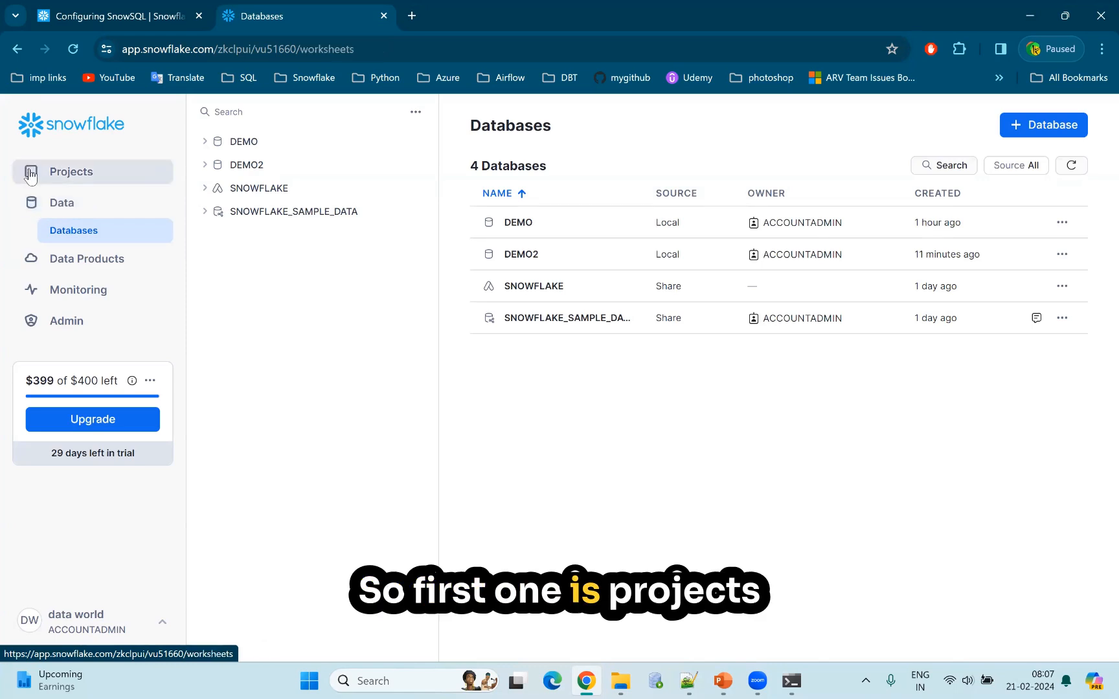
click(29, 175)
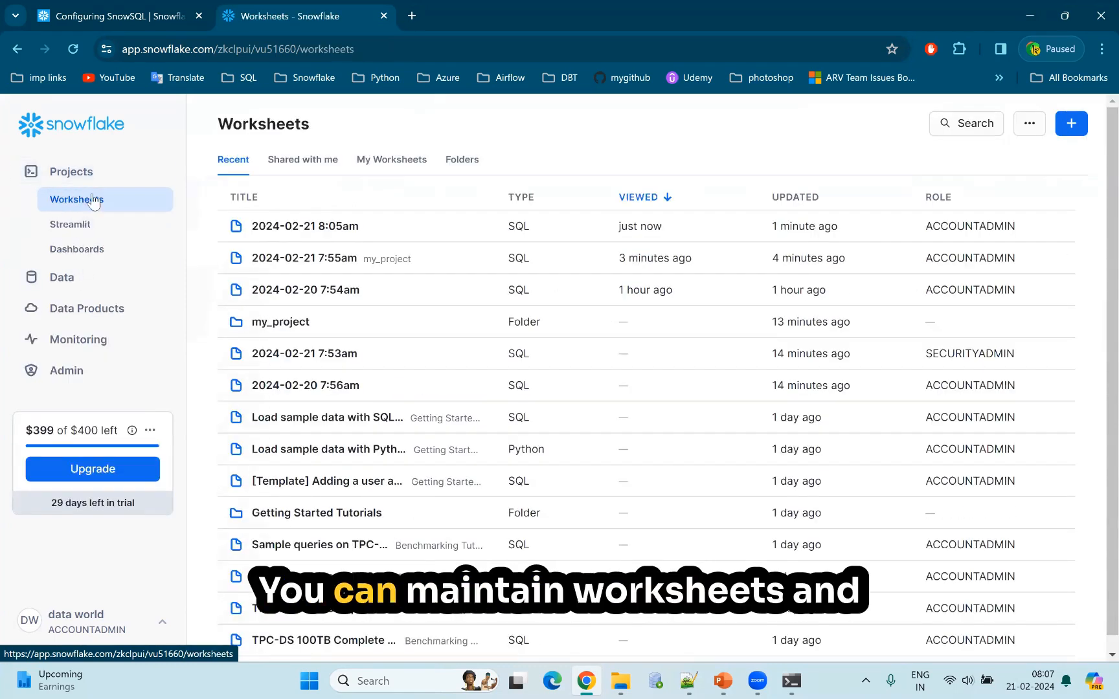
click(79, 257)
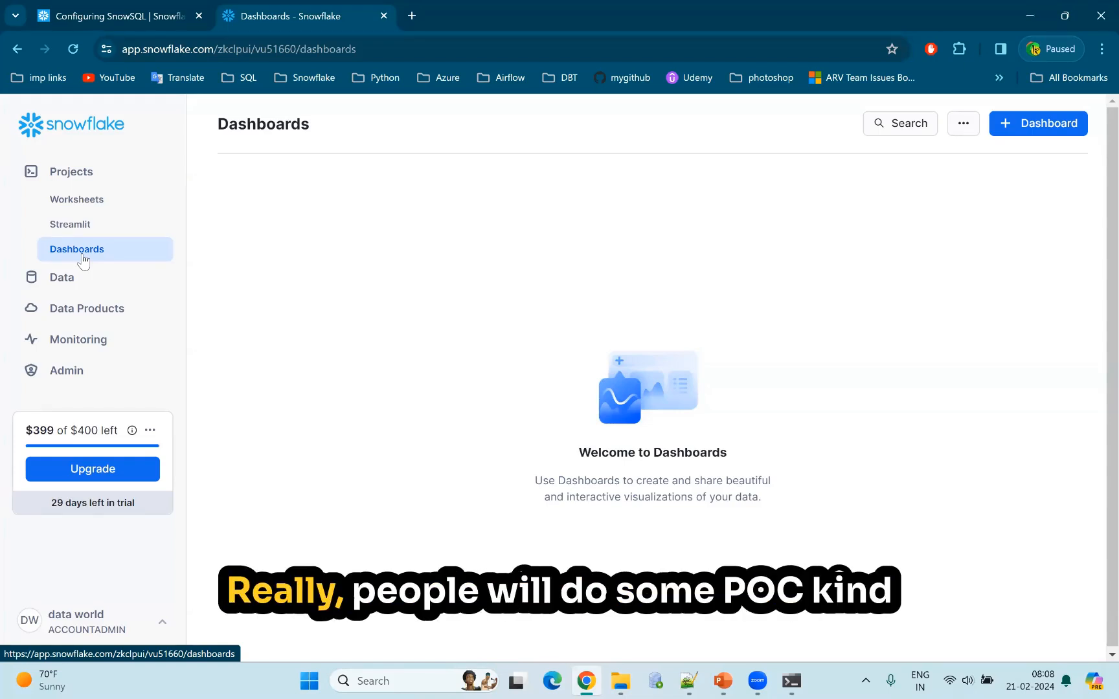
click(32, 178)
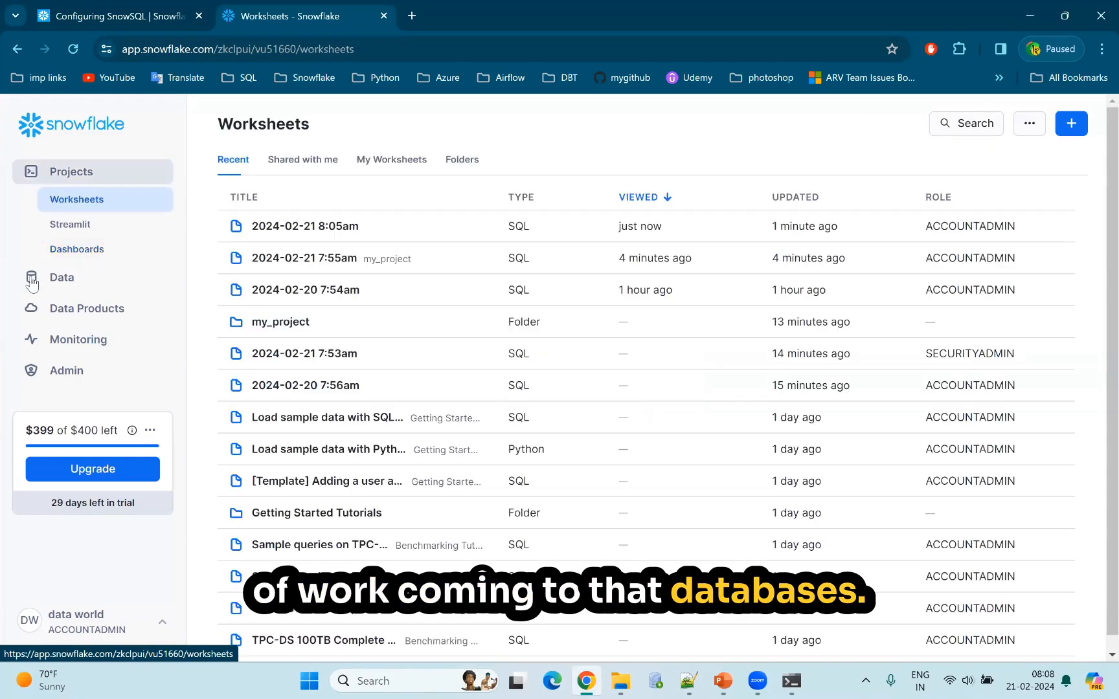
From the Databases page, create a database named test with the comment "this contins customer data".
click(33, 281)
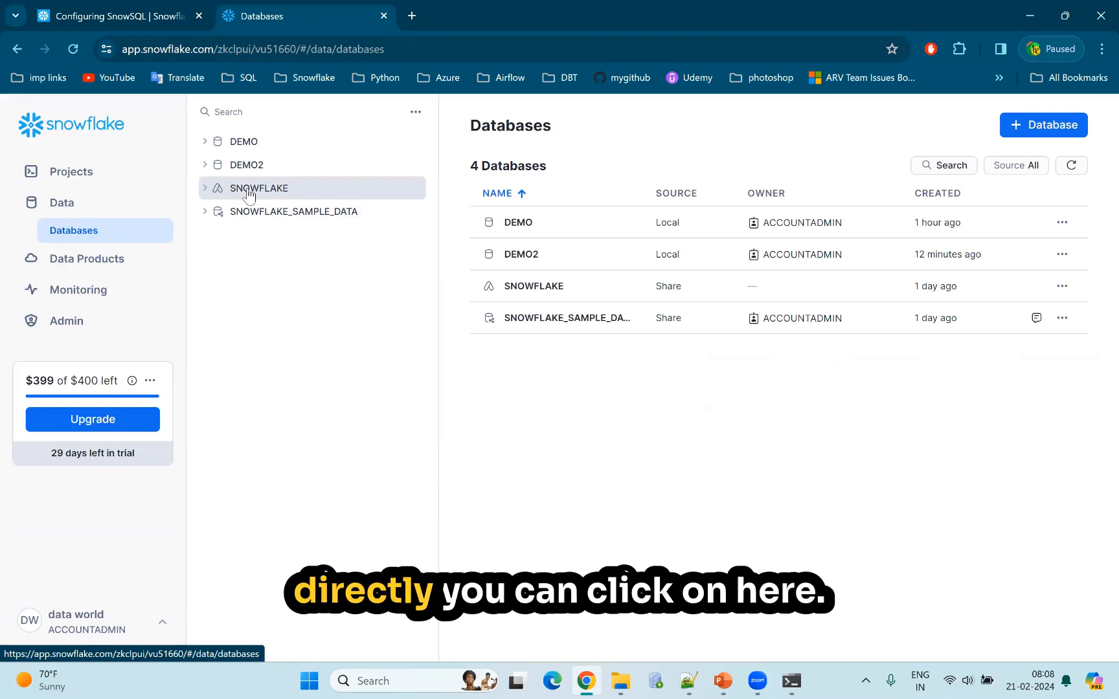
click(1019, 126)
click(459, 240)
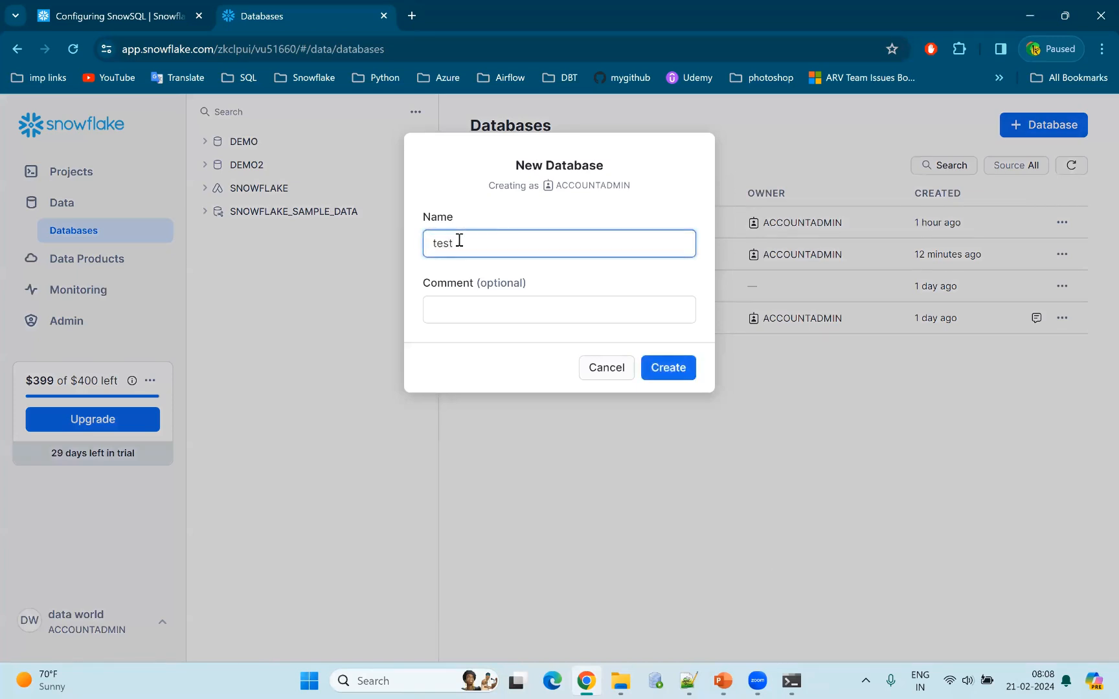
click(449, 307)
text(this)
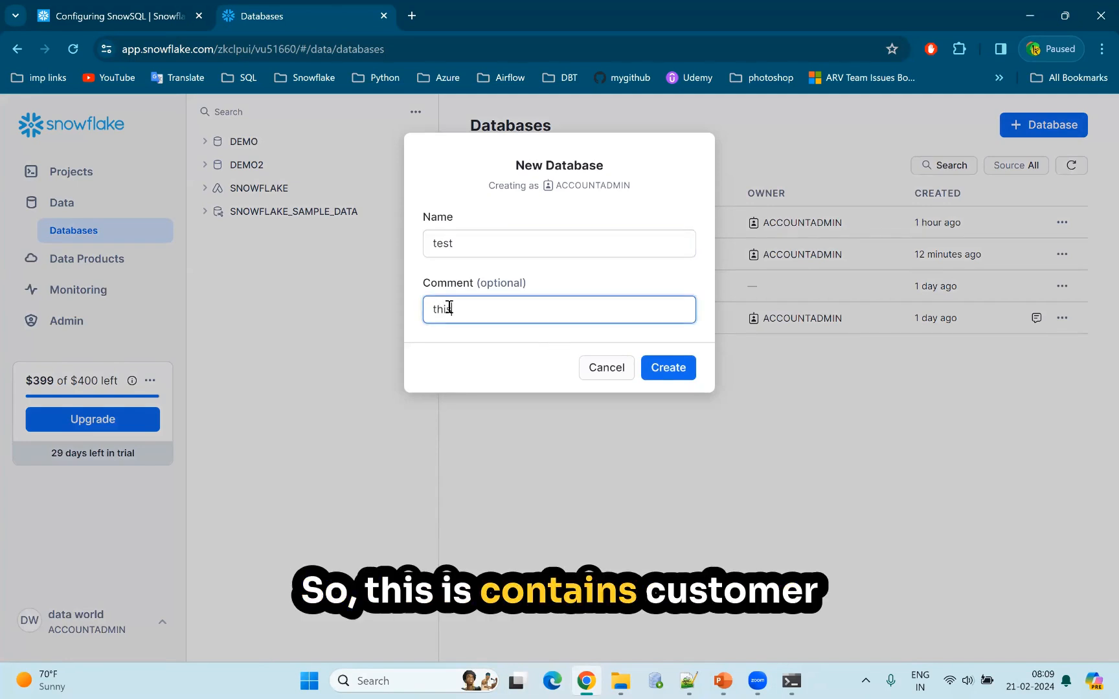
text( contins custoemte)
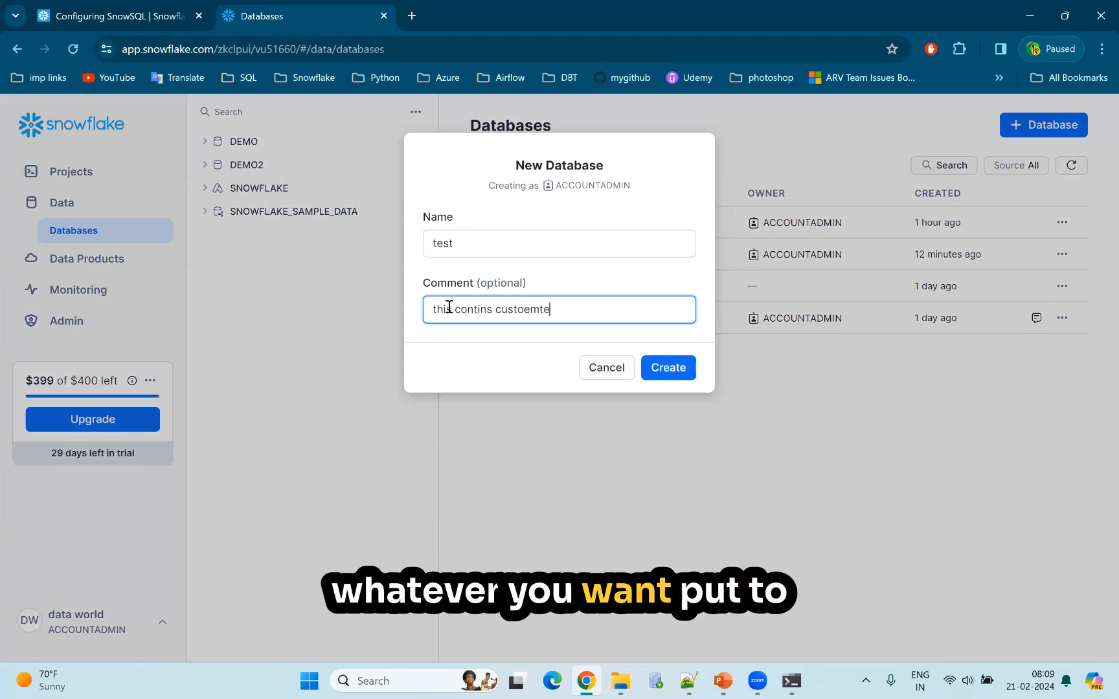
key(BackSpace)
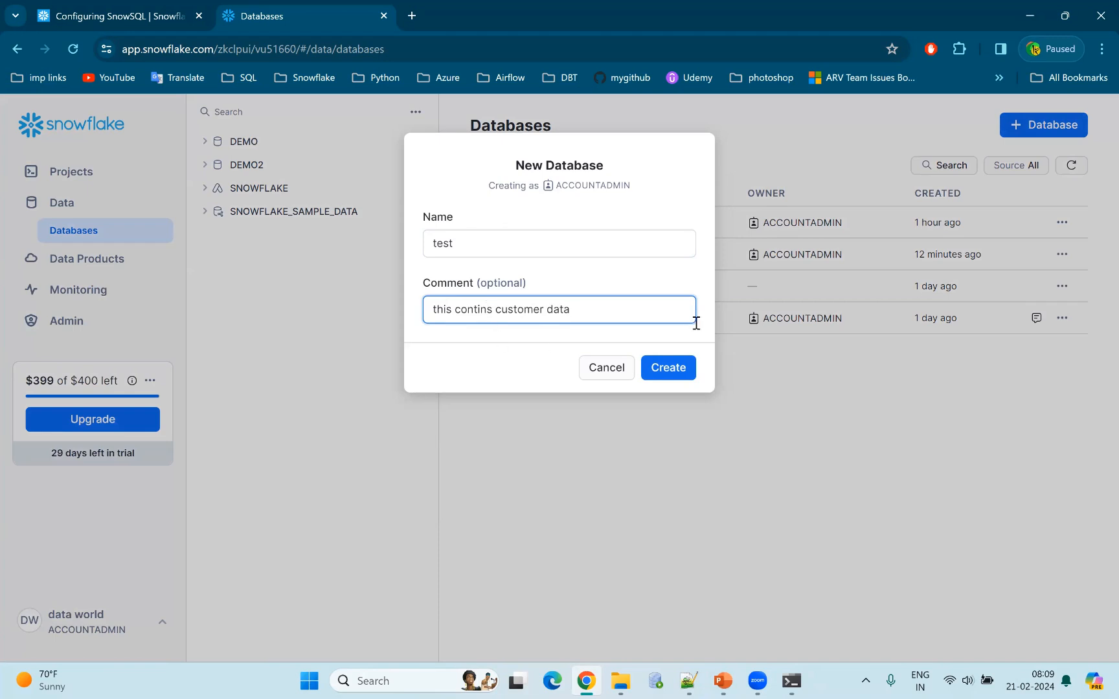
click(669, 368)
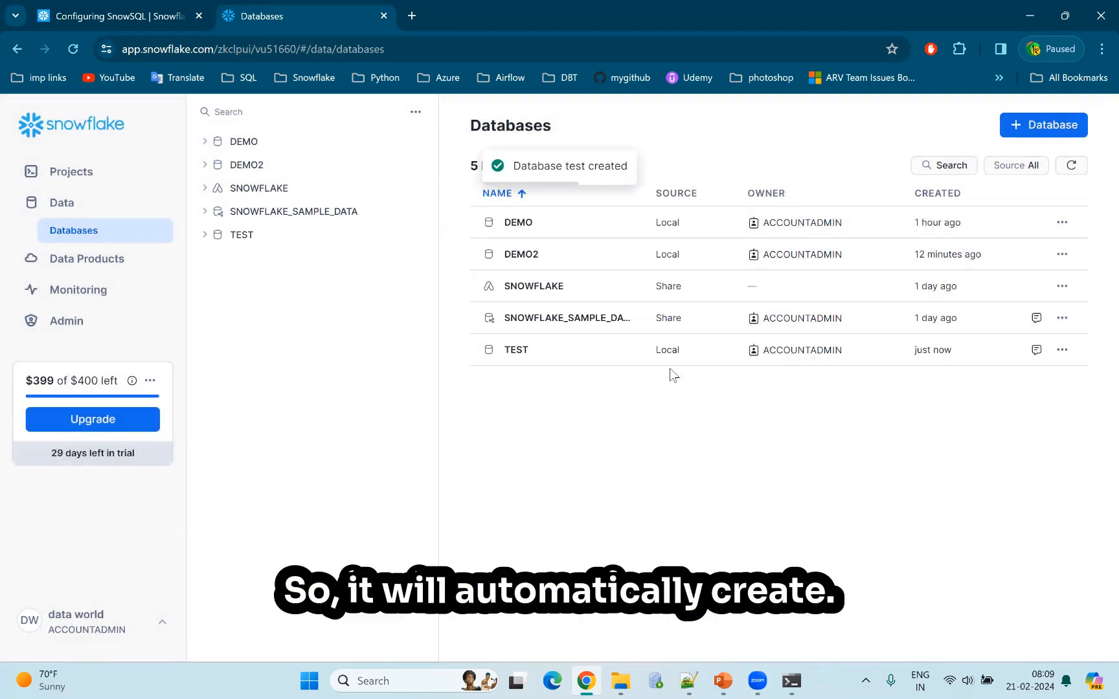
Open the TEST database's schema list and create a schema named test in it.
click(518, 353)
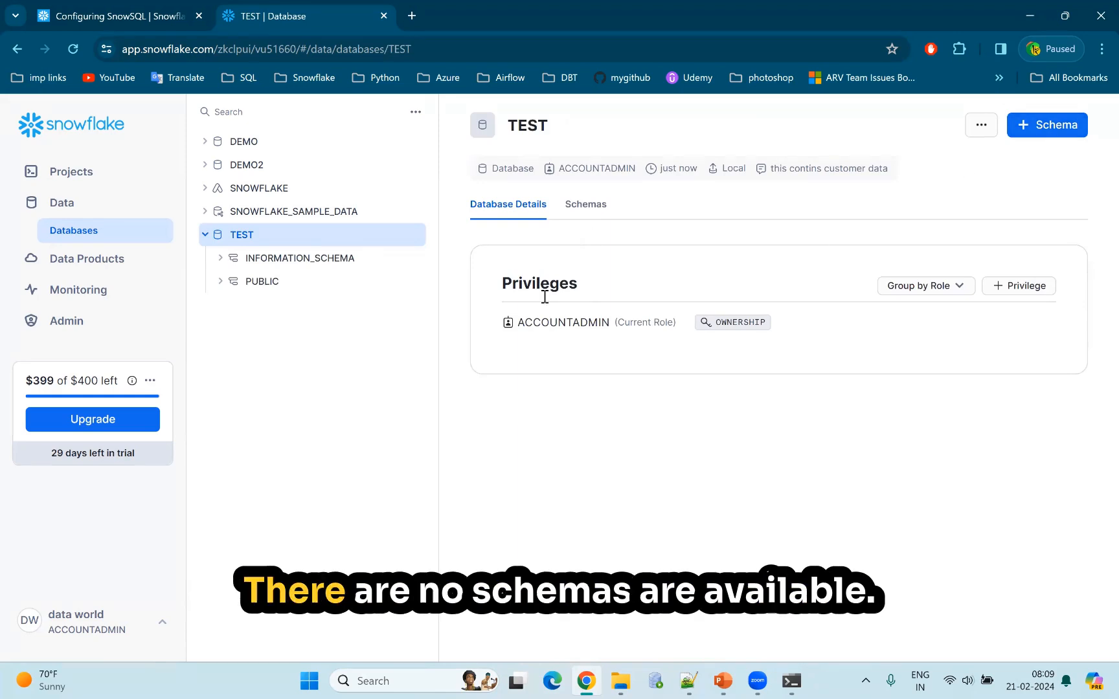
click(586, 205)
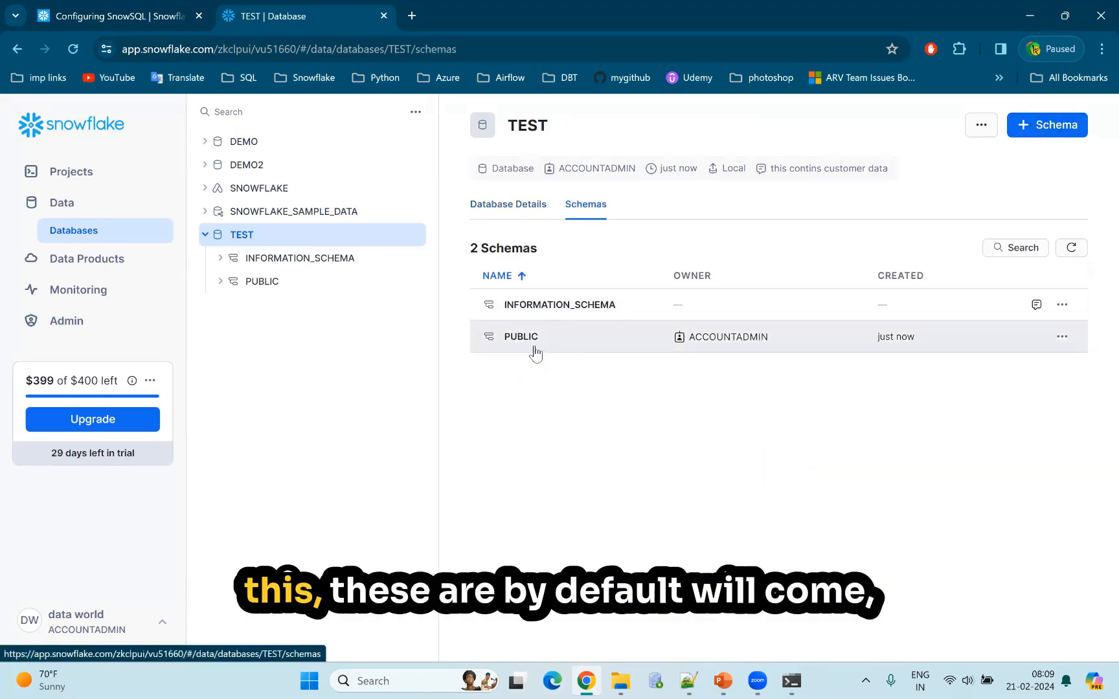
click(1045, 127)
click(453, 245)
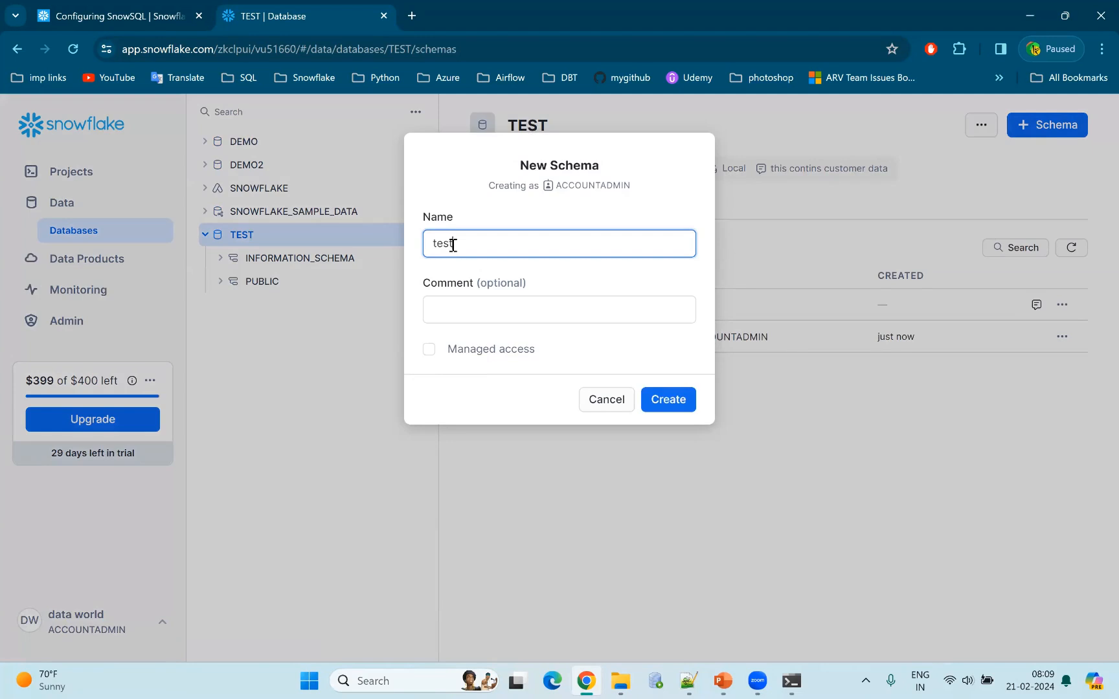
click(665, 399)
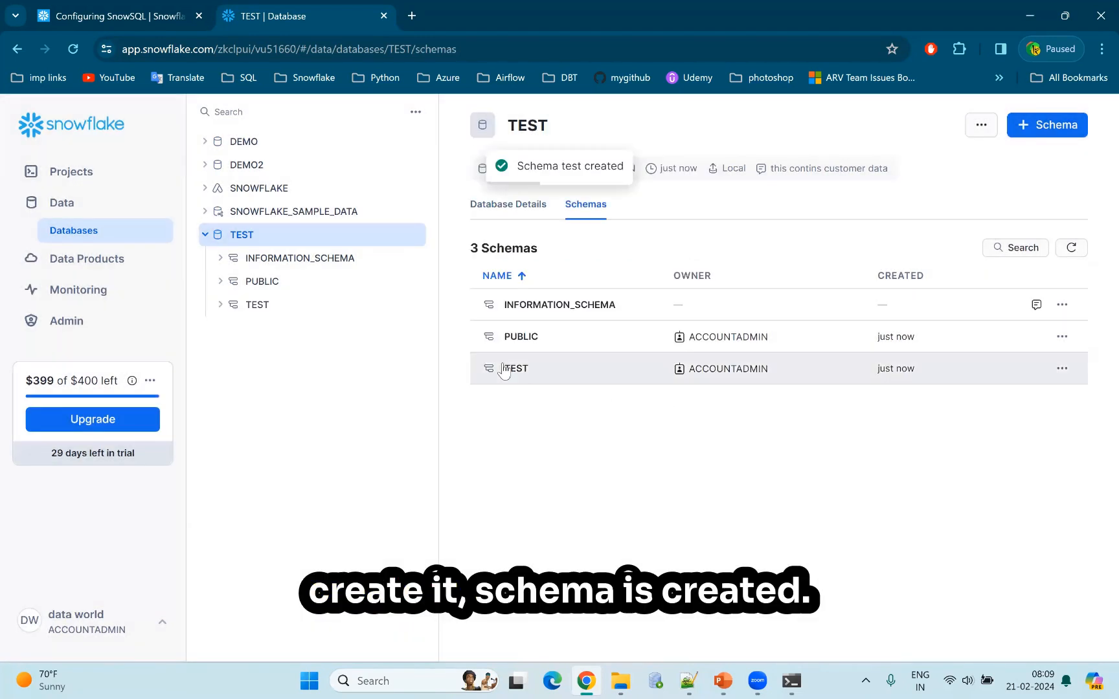
Open the TEST database's TEST schema to view its privileges and the object and table types that can be created.
click(518, 369)
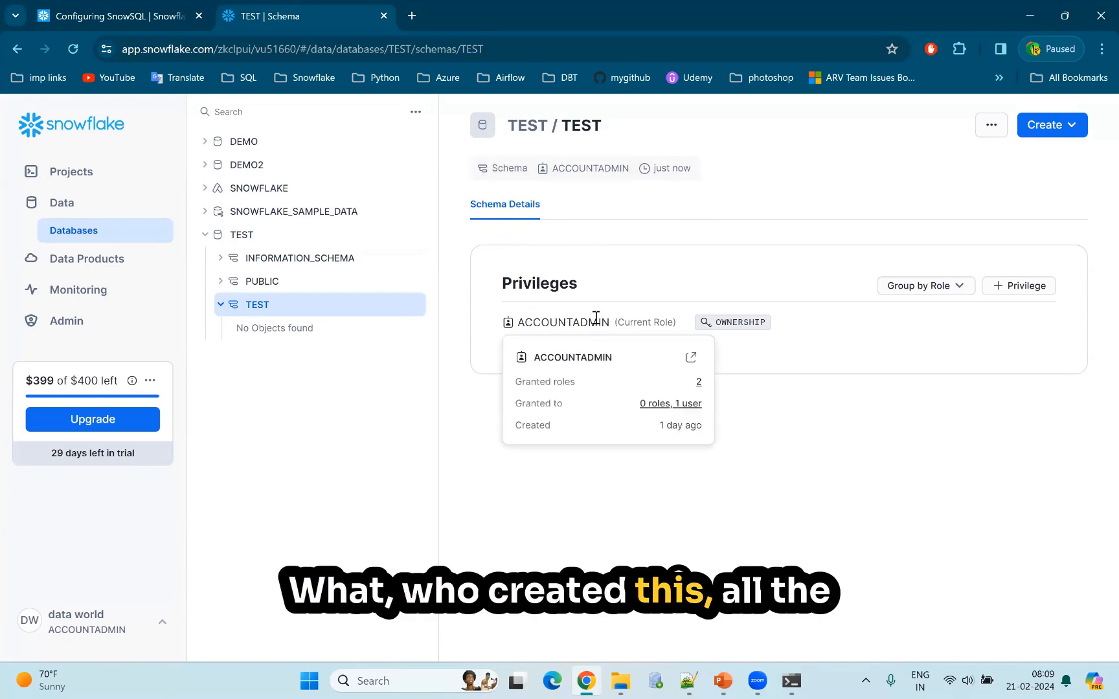
click(1074, 129)
mouse_move(1068, 160)
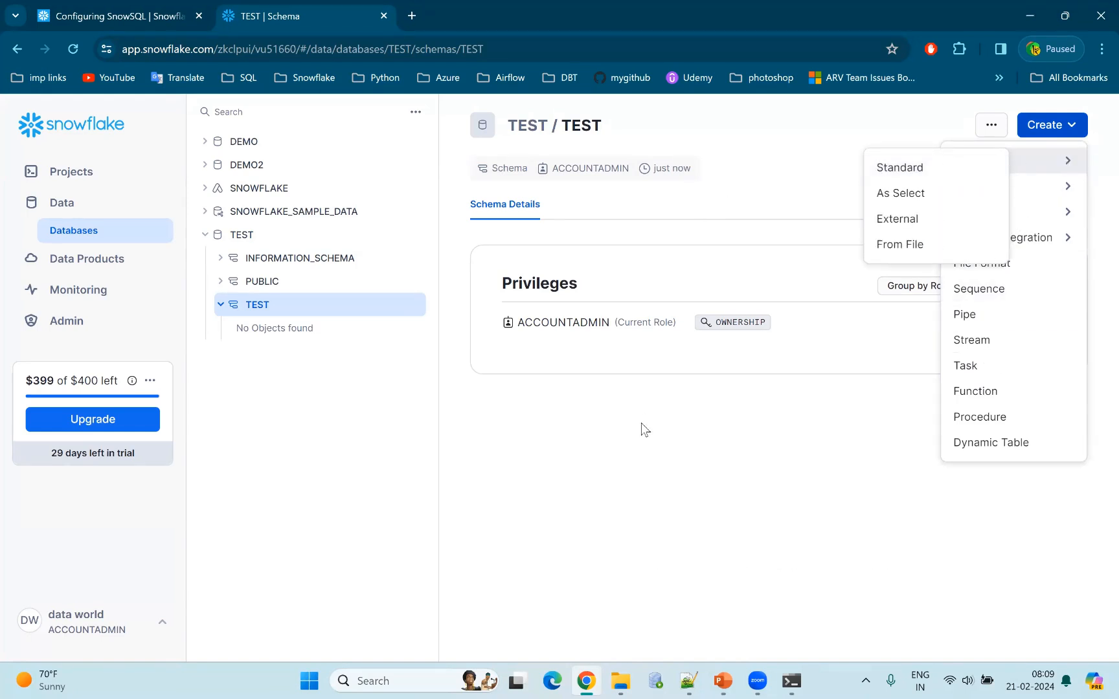
Reopen the 2024-02-21 8:05am worksheet and delete its existing SQL statement.
click(70, 176)
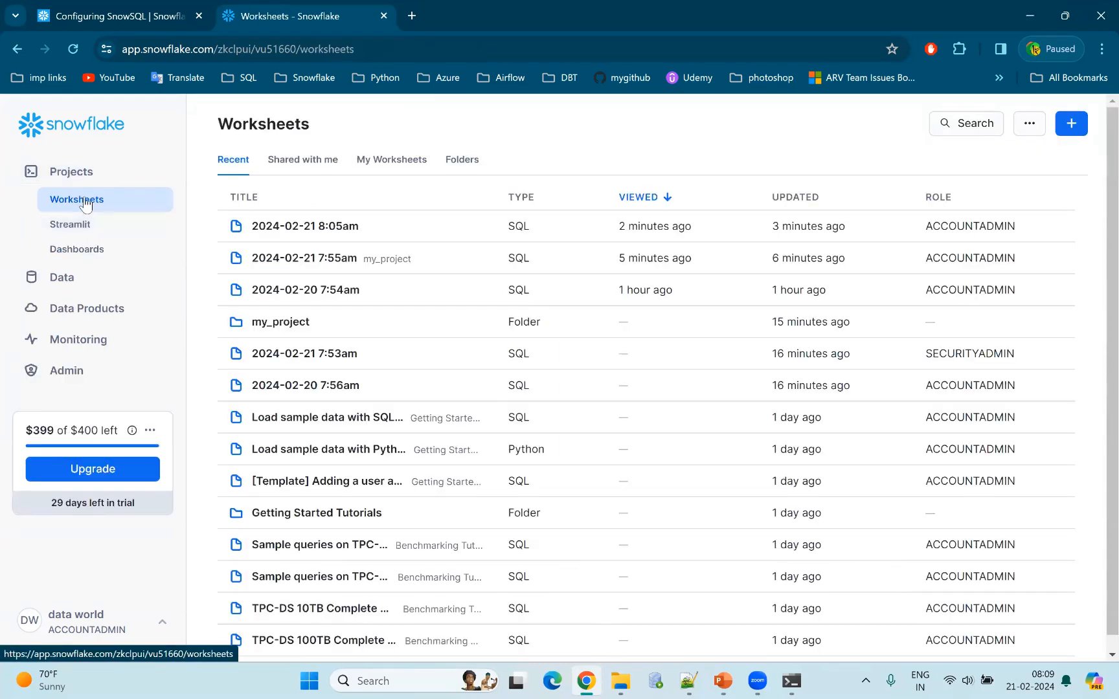
click(300, 231)
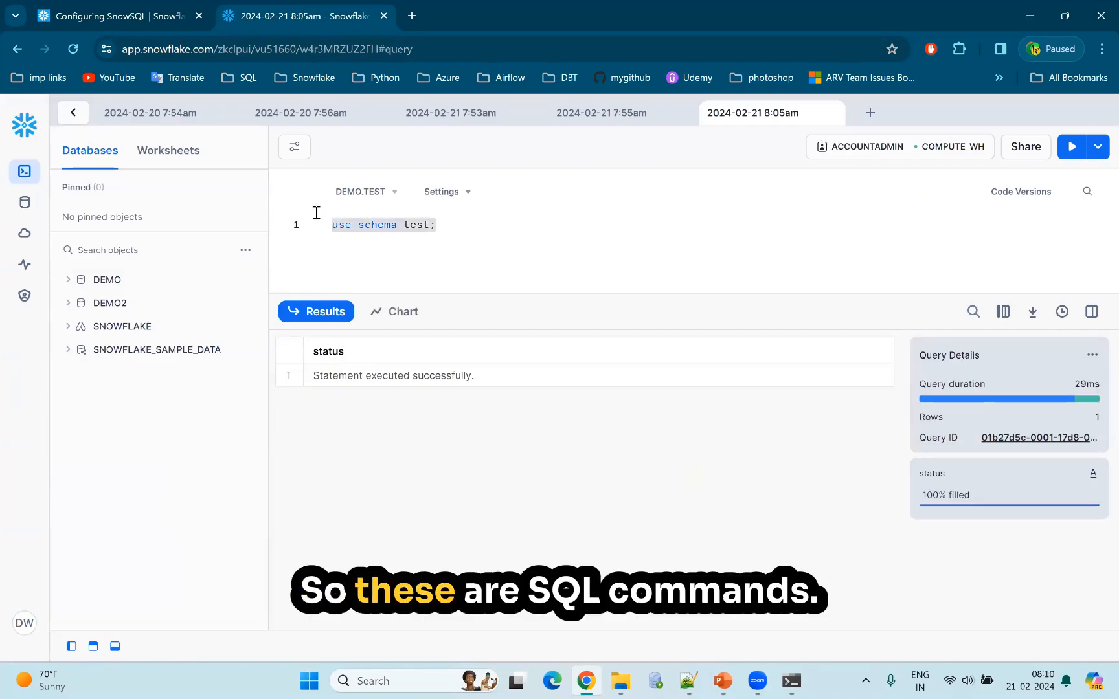
key(BackSpace)
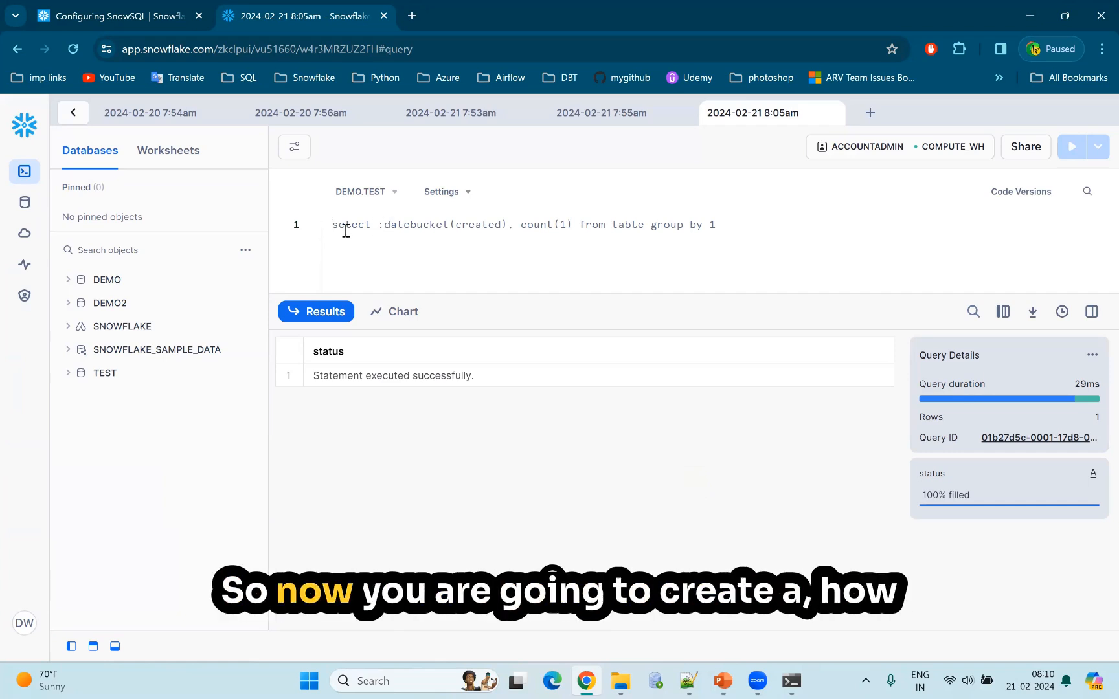
Write the statement "create database demo;" in the empty worksheet and run it.
key(ctrl+a)
text(create )
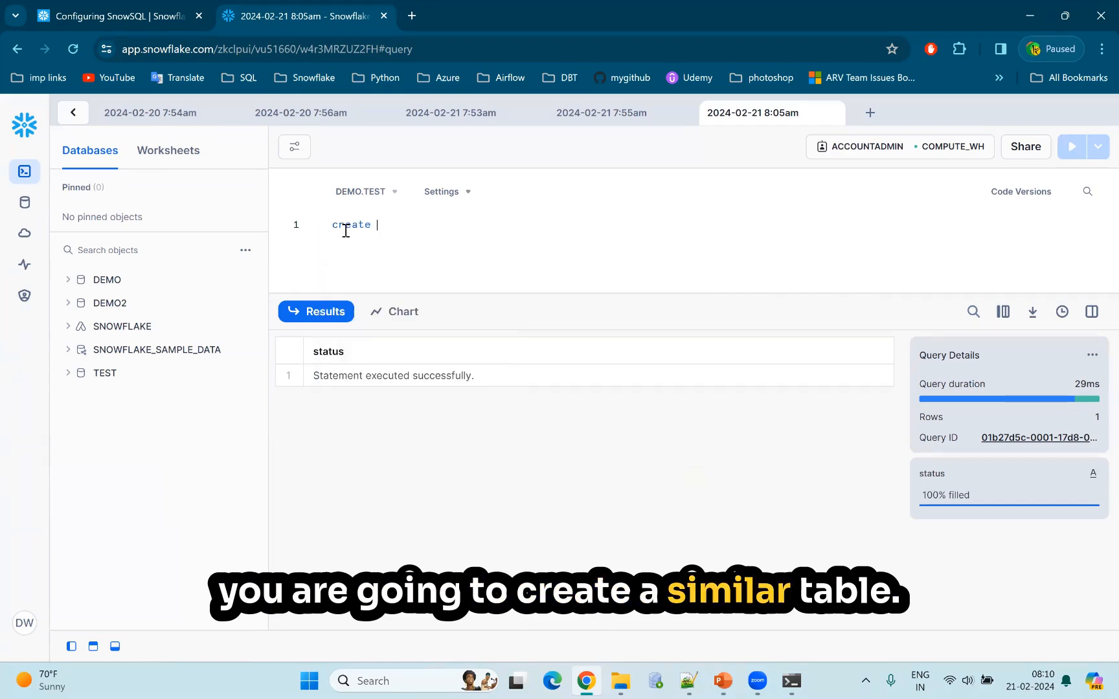
text(database )
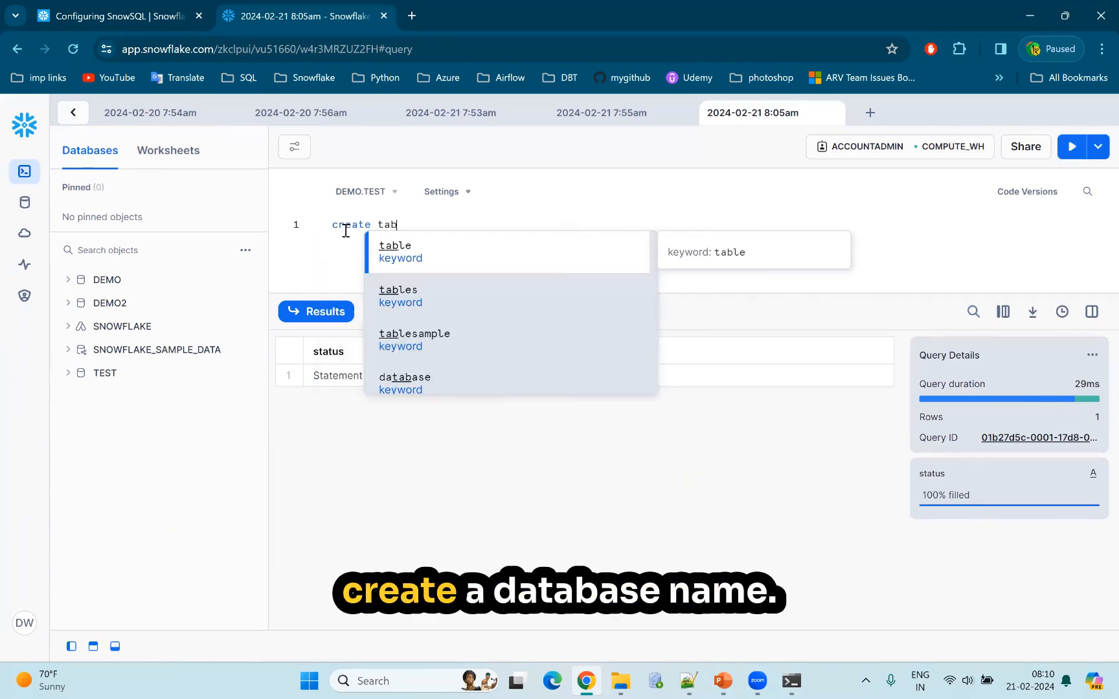
text(dest)
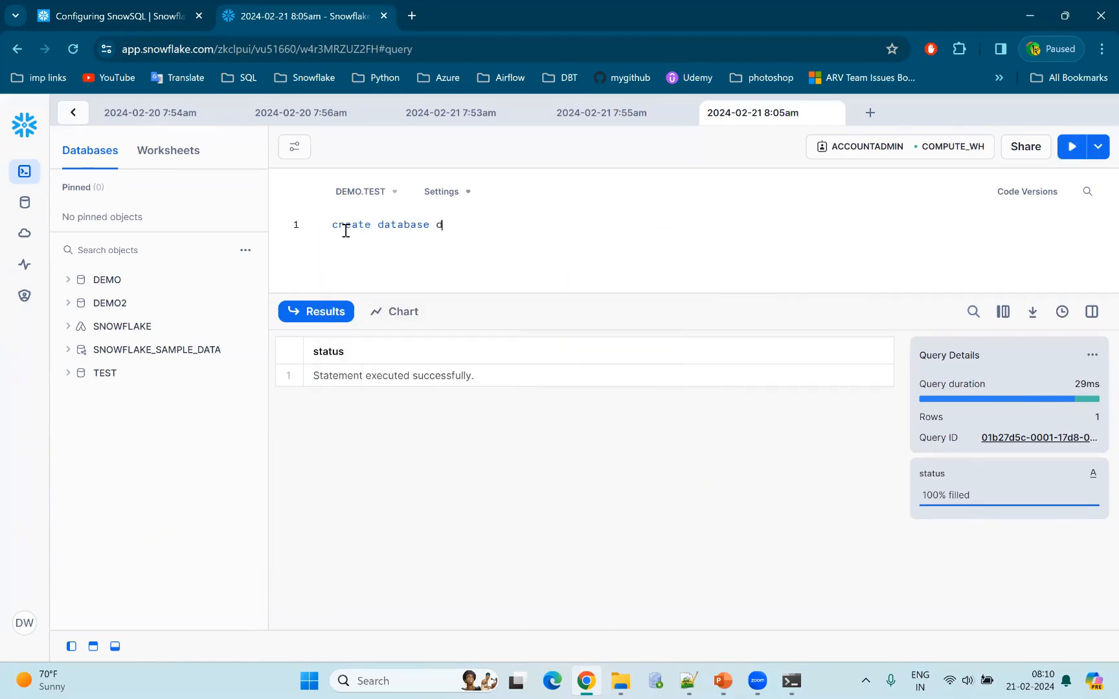
key(BackSpace)
key(BackSpace)
key(BackSpace)
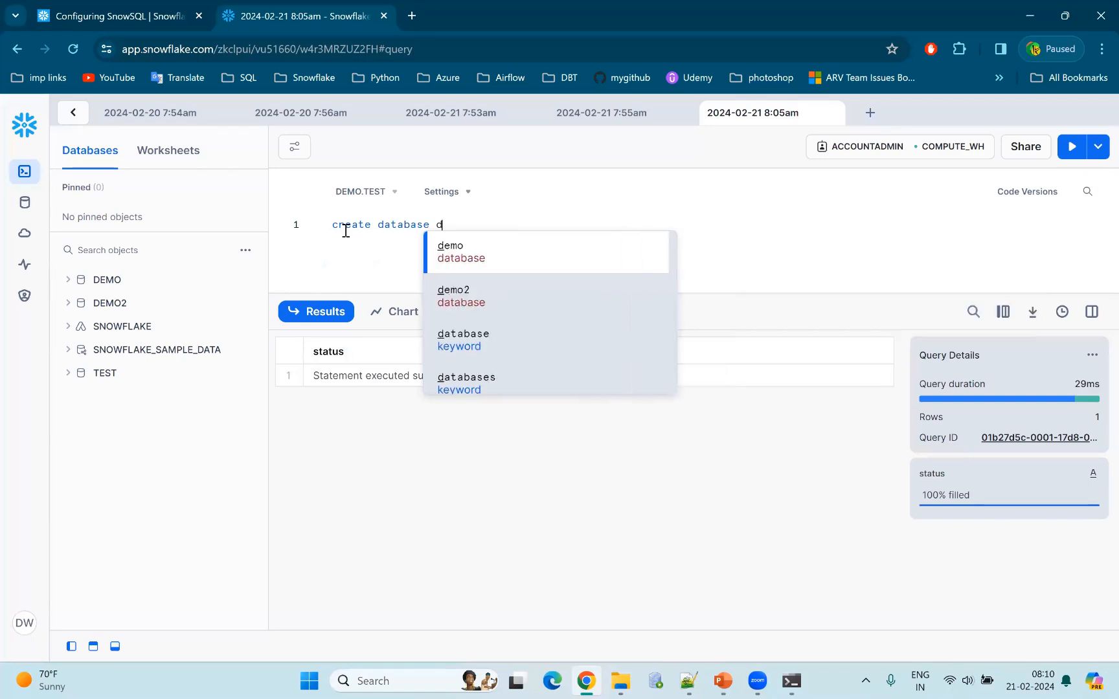
text(emo;)
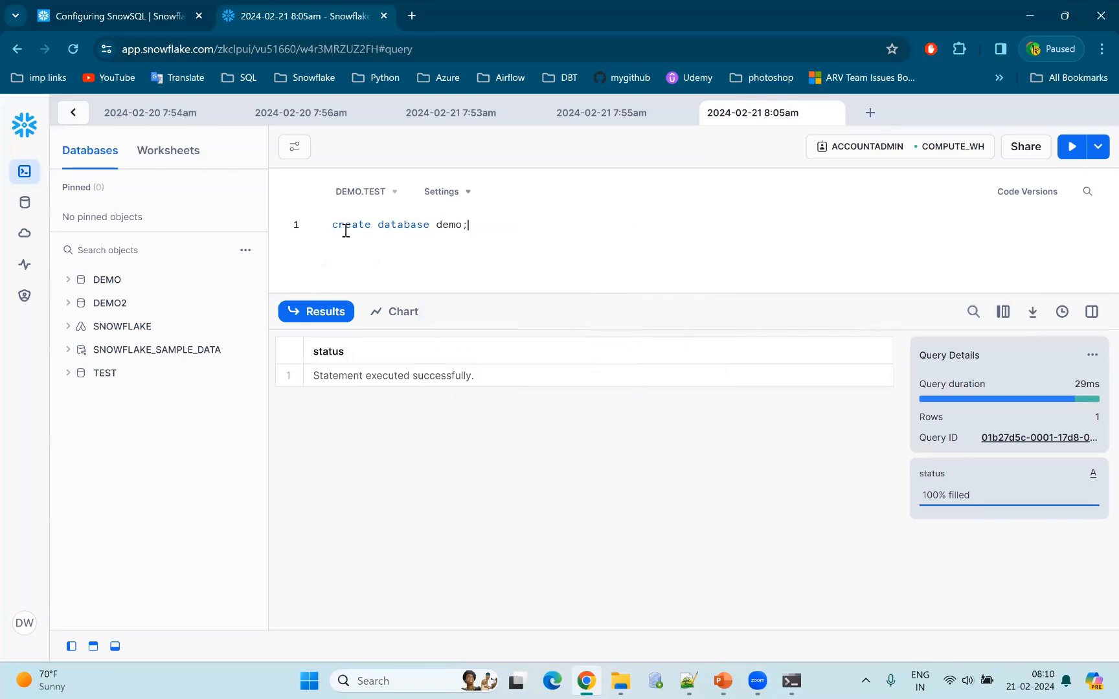
key(ctrl+Return)
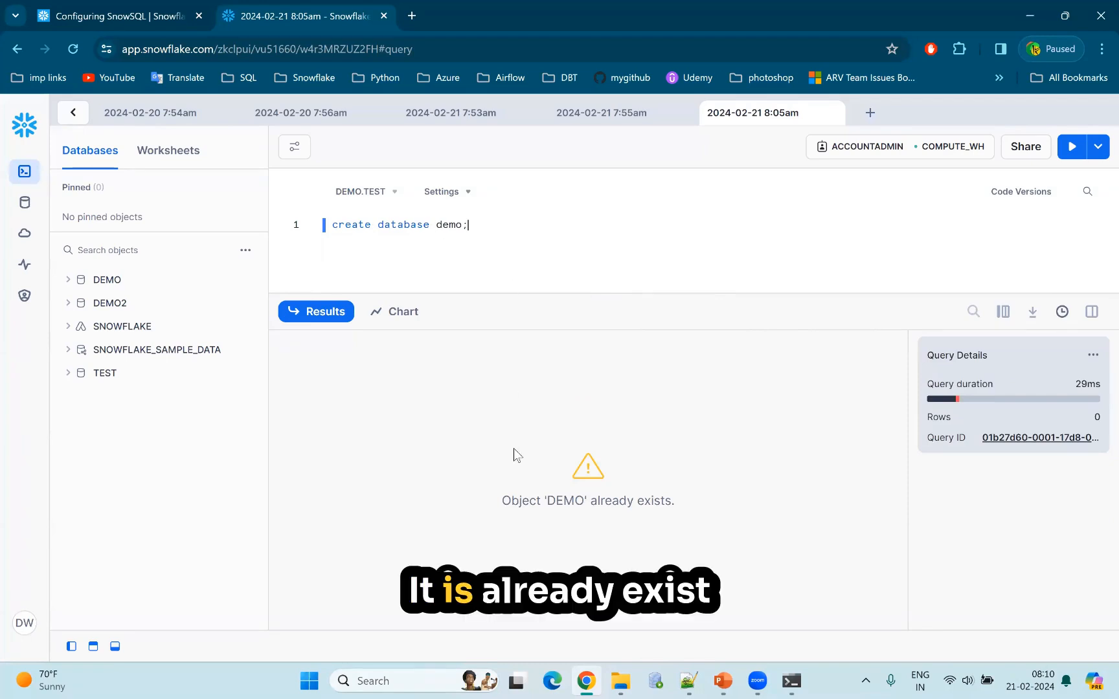
Change the statement to "create or replace database demo;", run it, and select the whole statement.
click(378, 229)
text(or re)
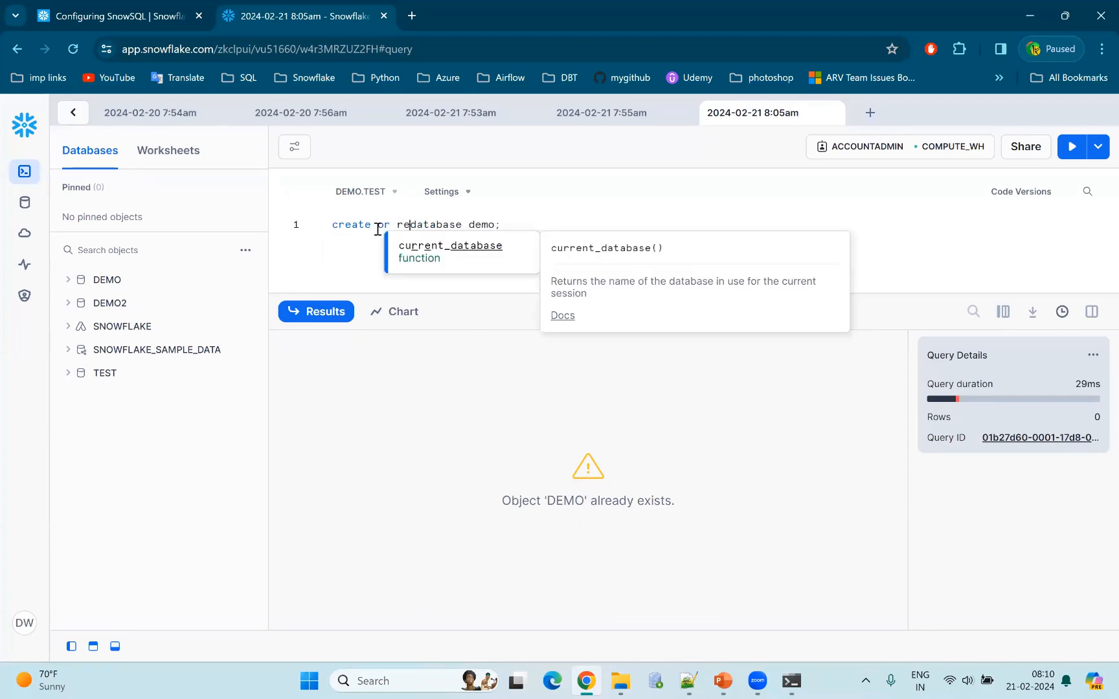
text(palce)
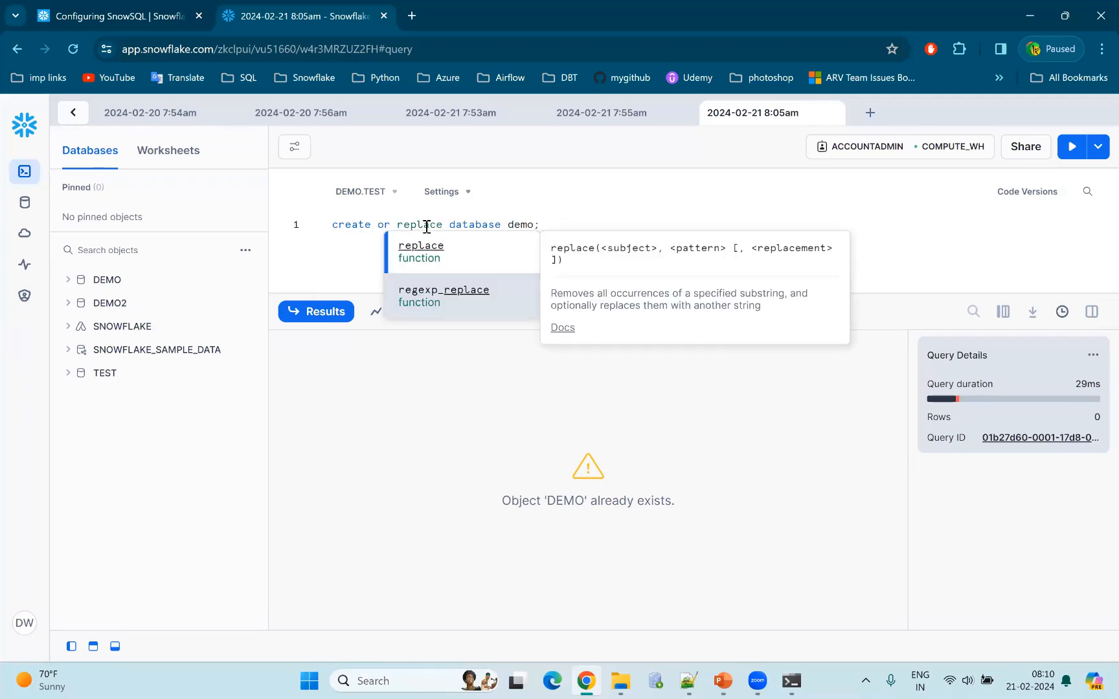
key(ctrl+Return)
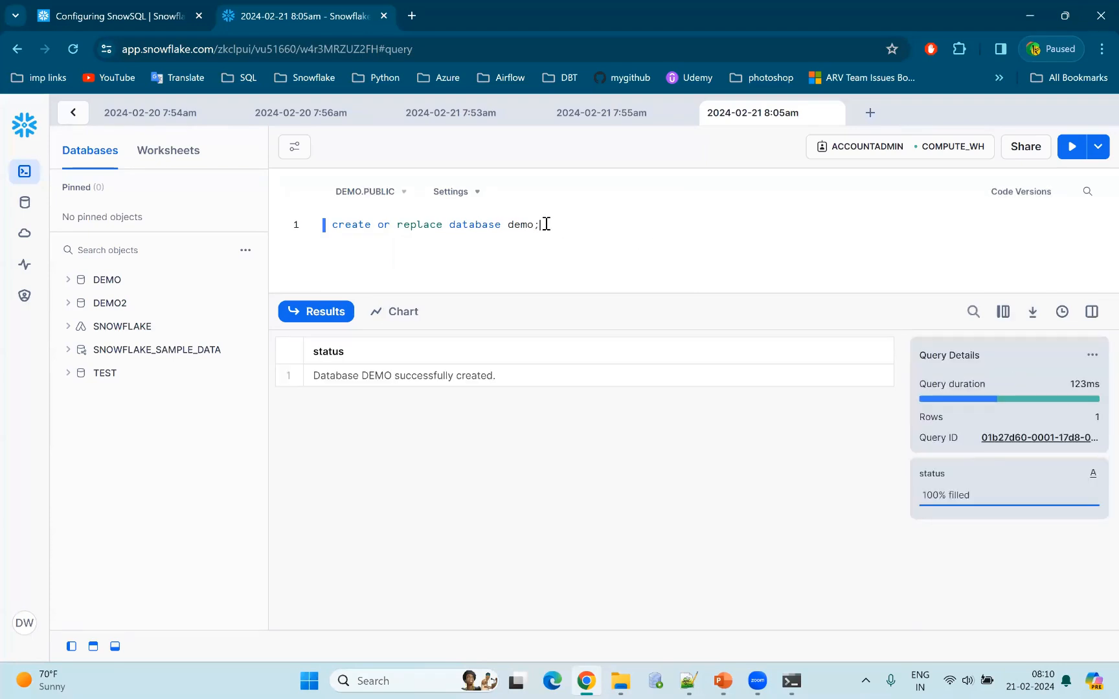
drag(542, 227, 322, 236)
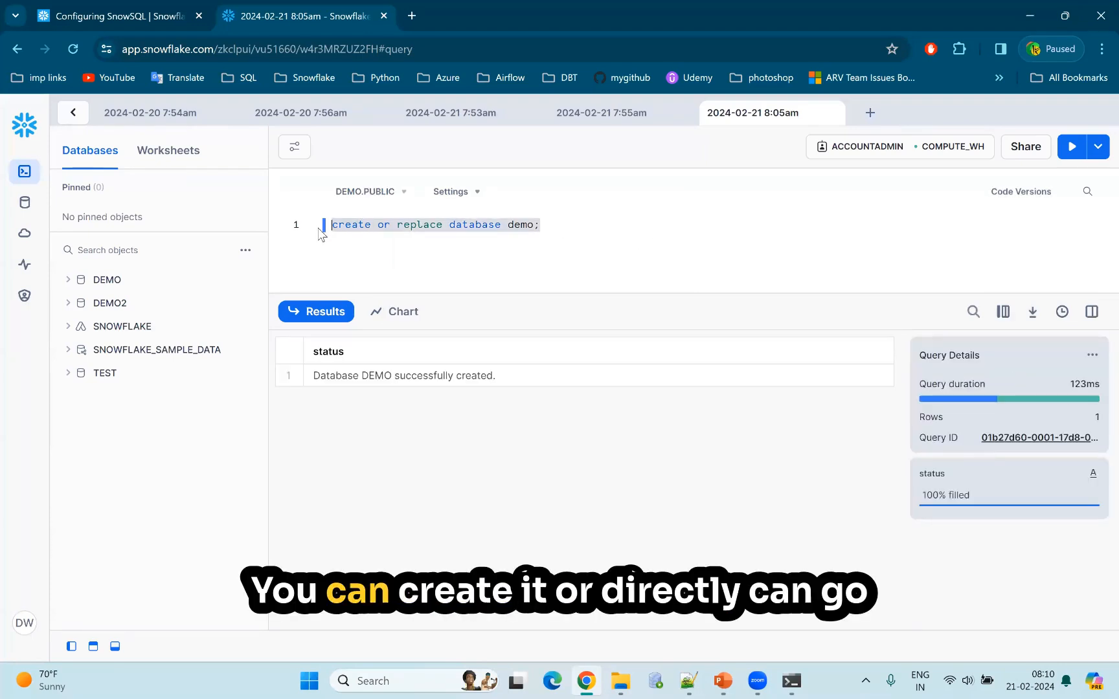
Open the Databases page and search its object tree for "test".
click(36, 211)
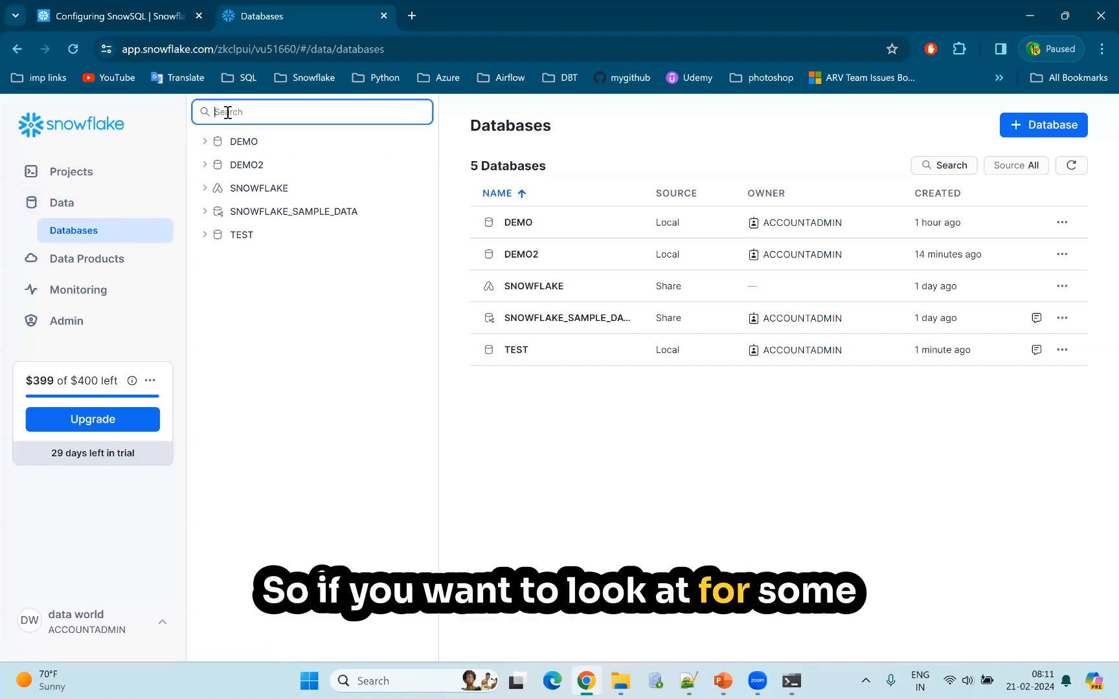
text(test)
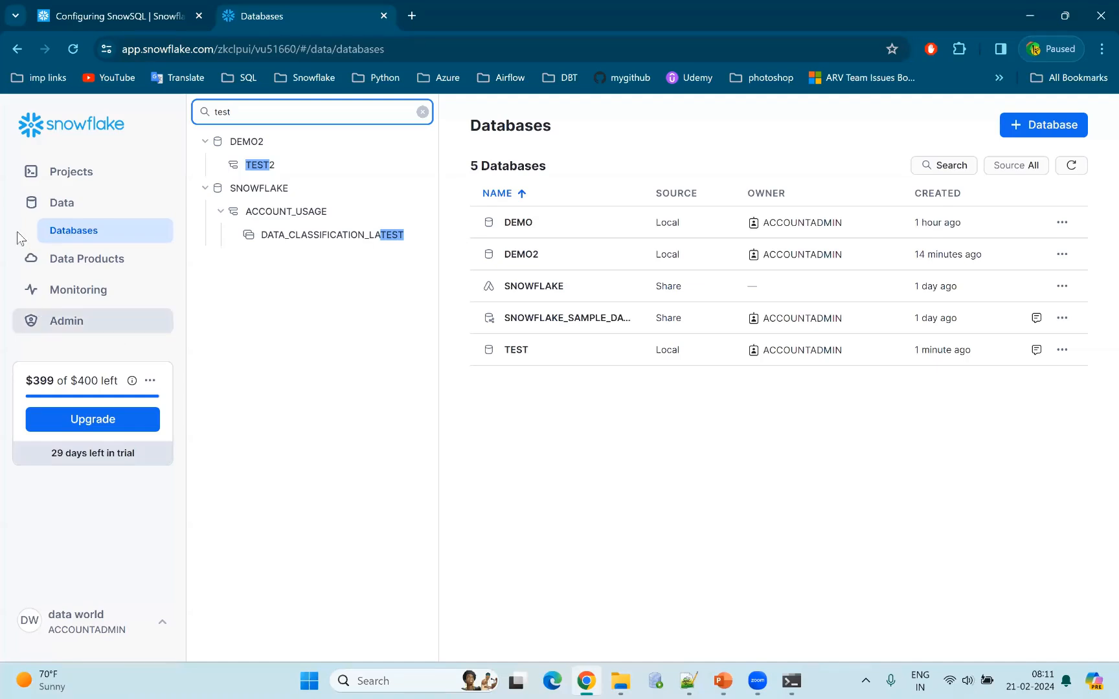
click(26, 210)
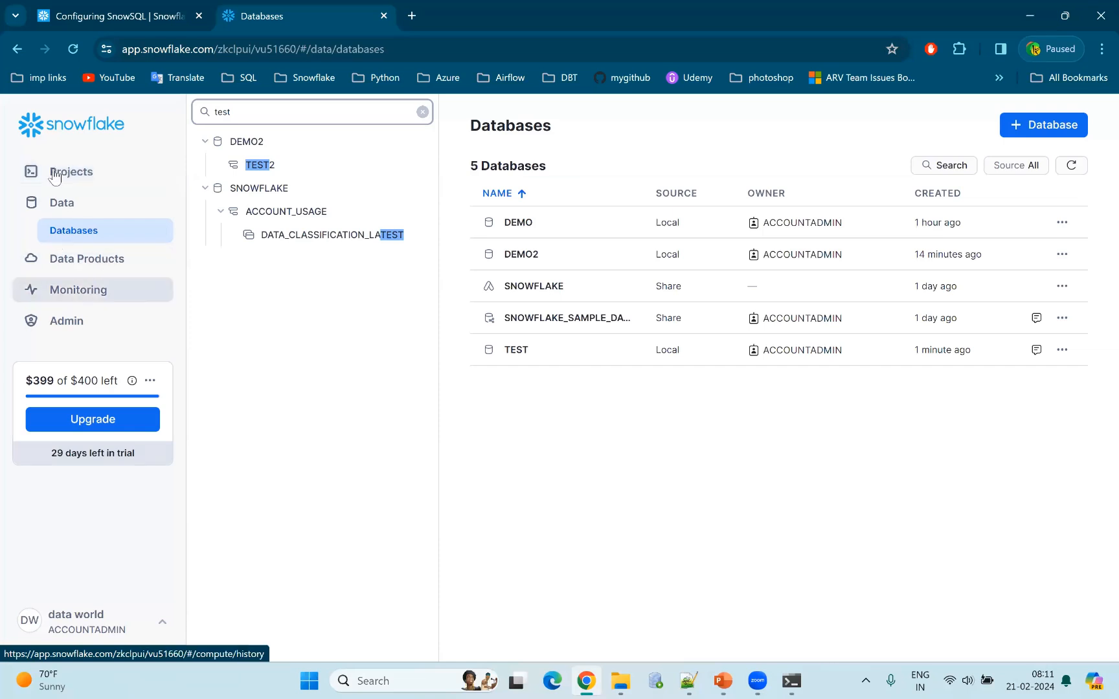
View the Data Products pages Marketplace and Partner Connect, and return to the Marketplace.
click(74, 266)
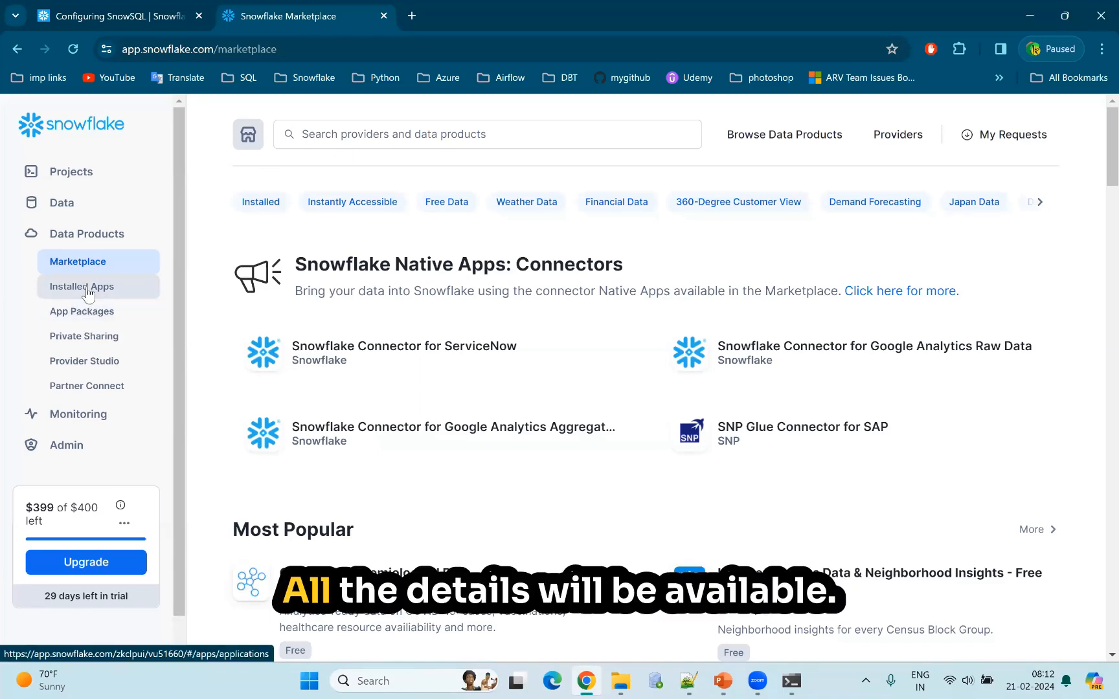
click(84, 393)
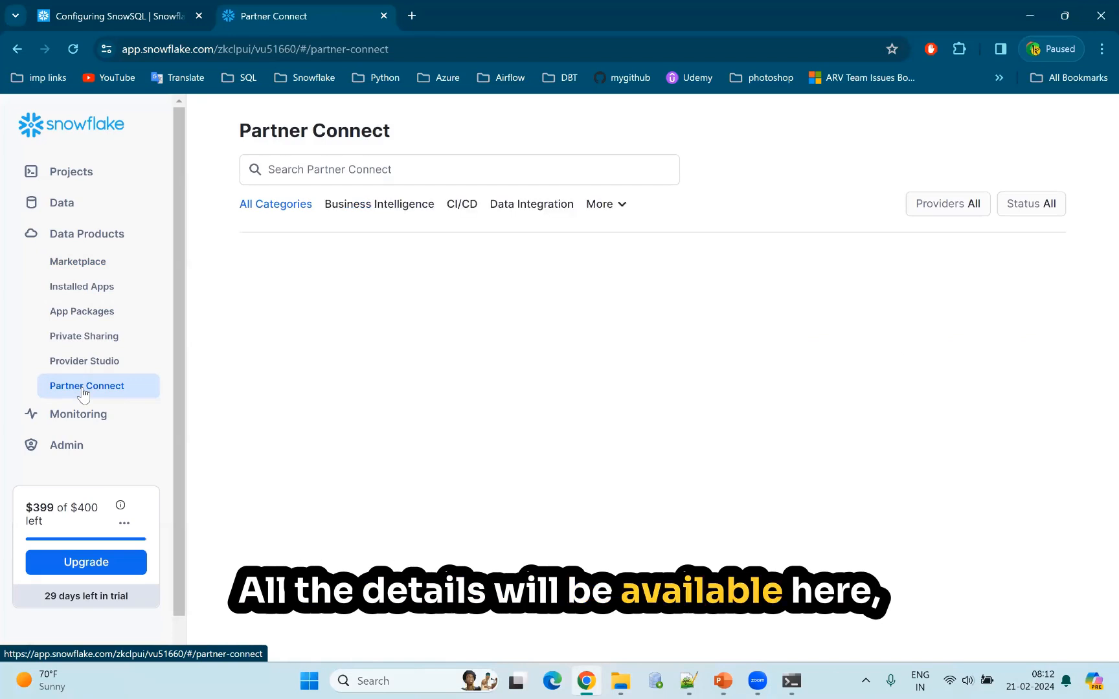
click(30, 239)
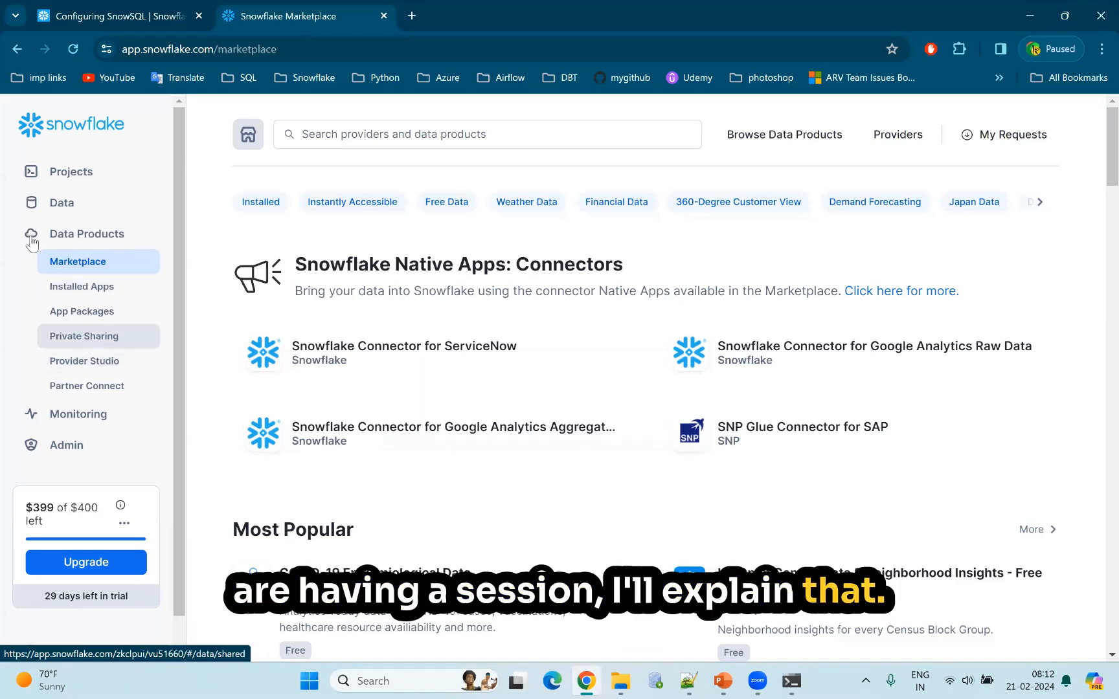
Review the Monitoring pages: Query History, Copy History, Task History, Dynamic Tables and Governance.
click(53, 415)
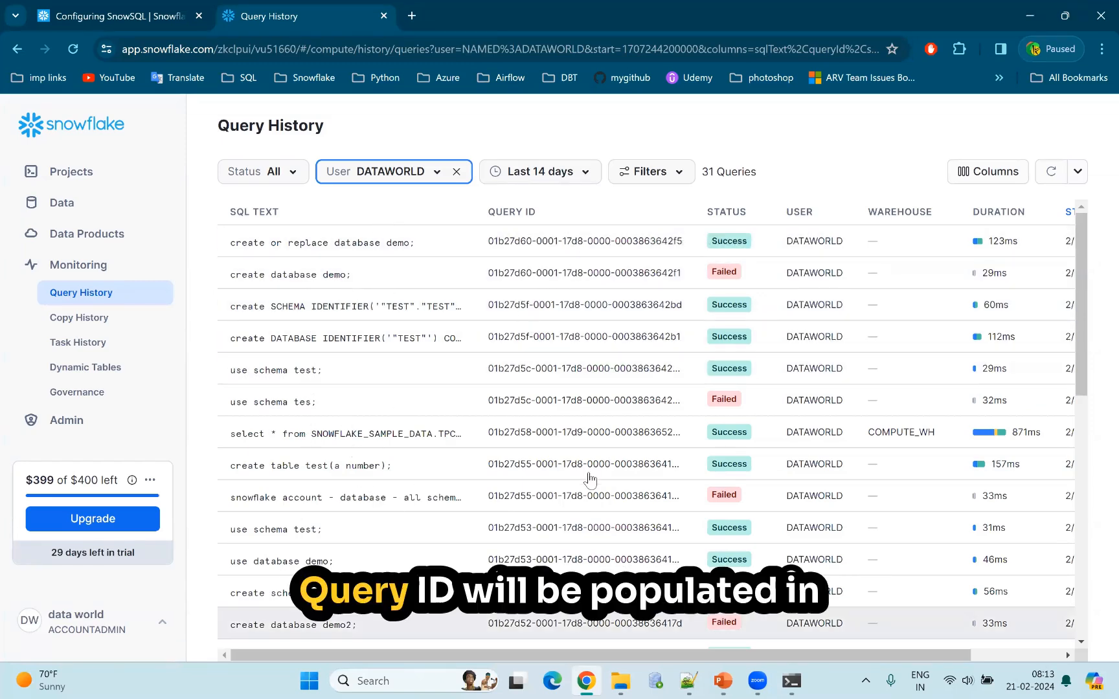
click(89, 324)
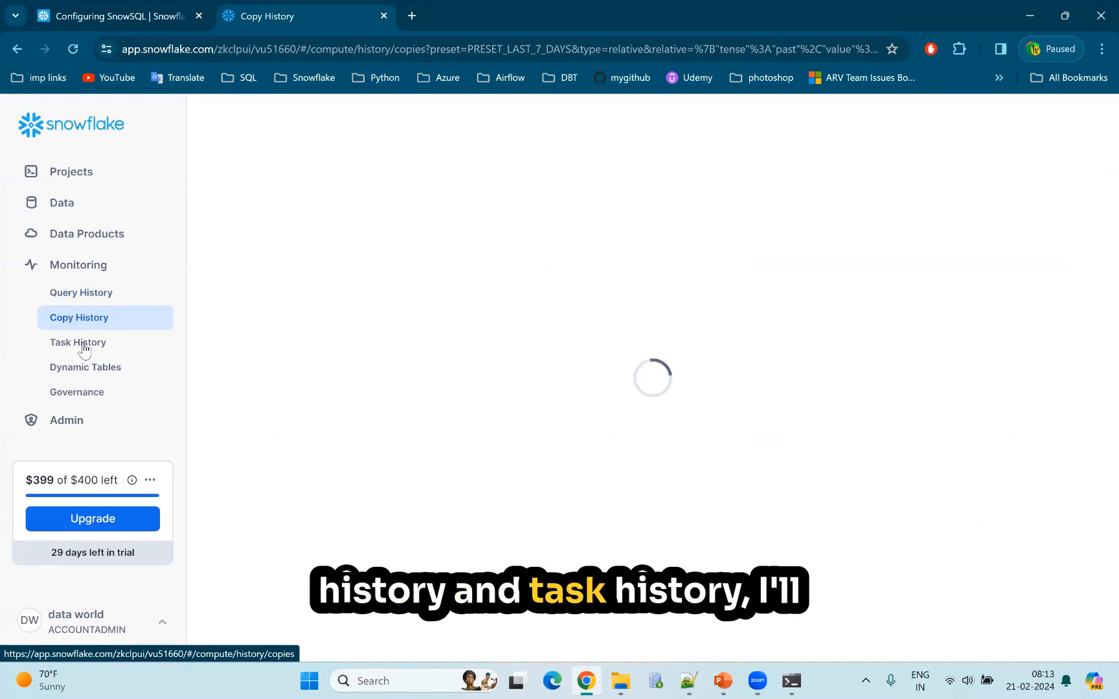
click(84, 348)
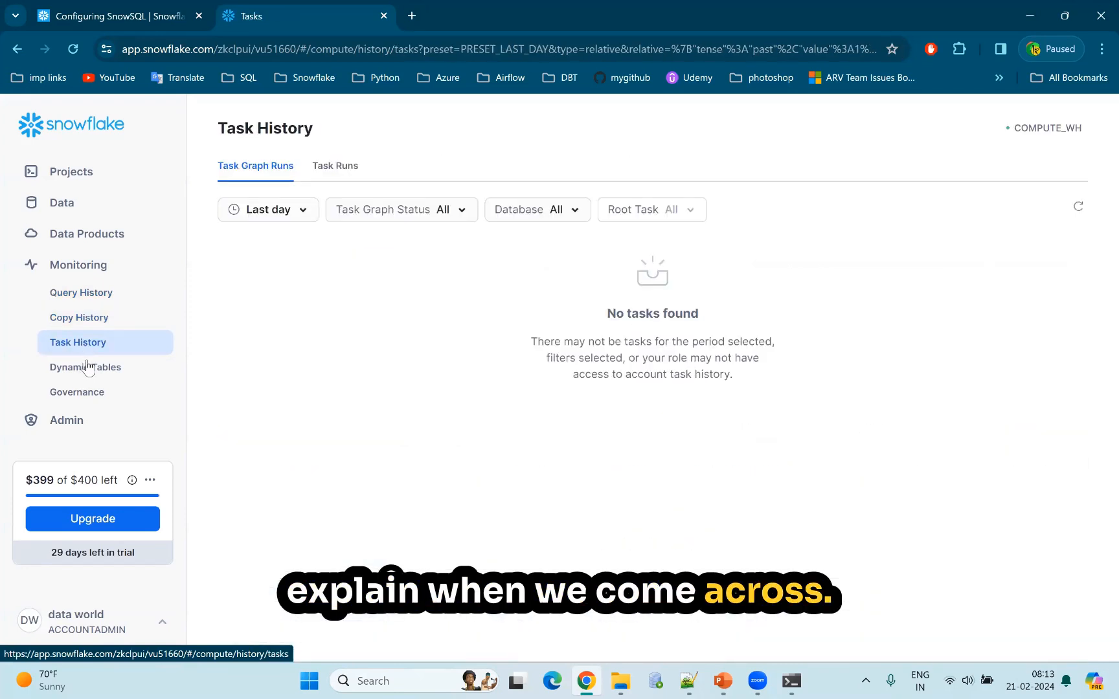
click(87, 367)
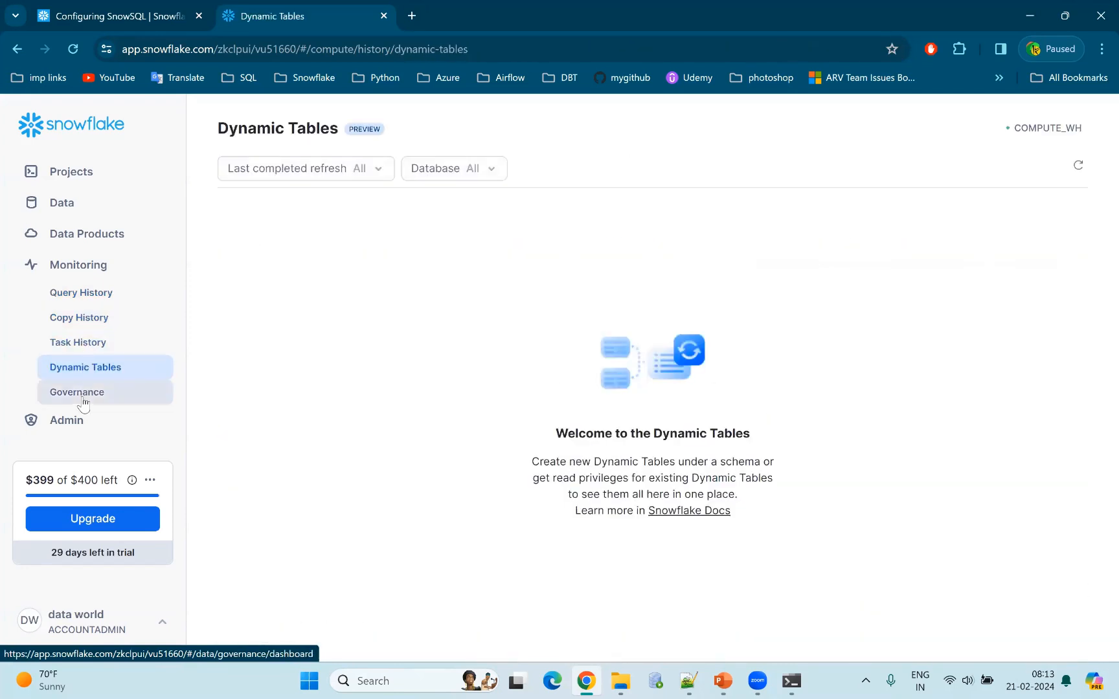
click(83, 400)
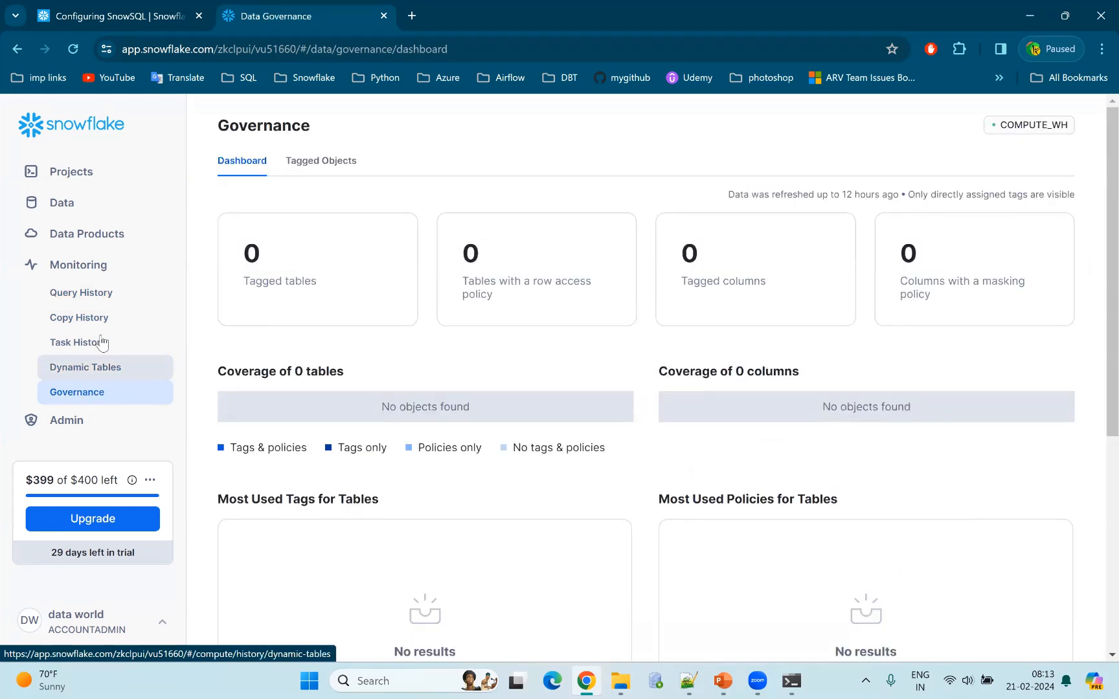
View the account's warehouse list and the user list in the Admin section.
click(55, 420)
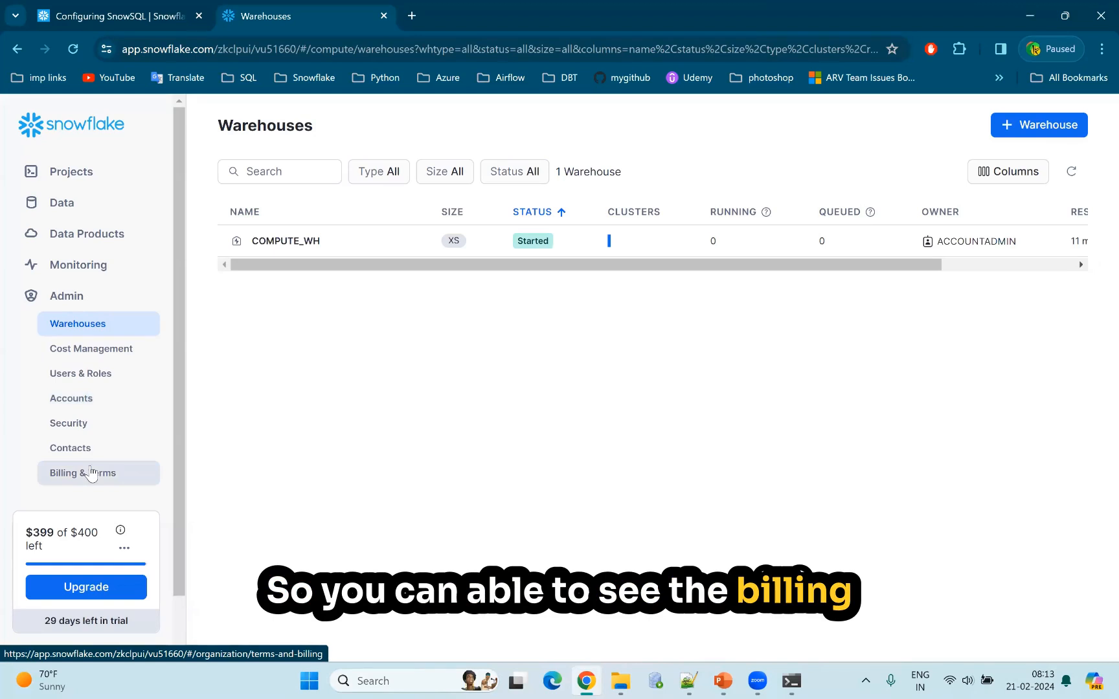
click(92, 383)
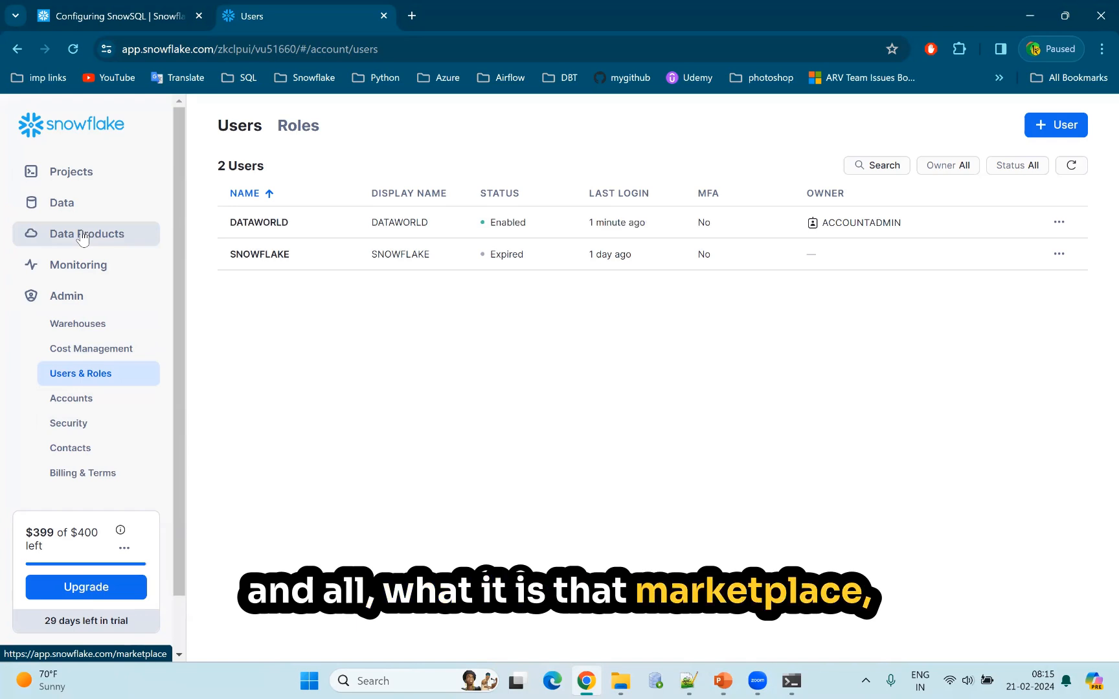
Revisit the query history, the Databases page and the list of recent worksheets.
click(57, 269)
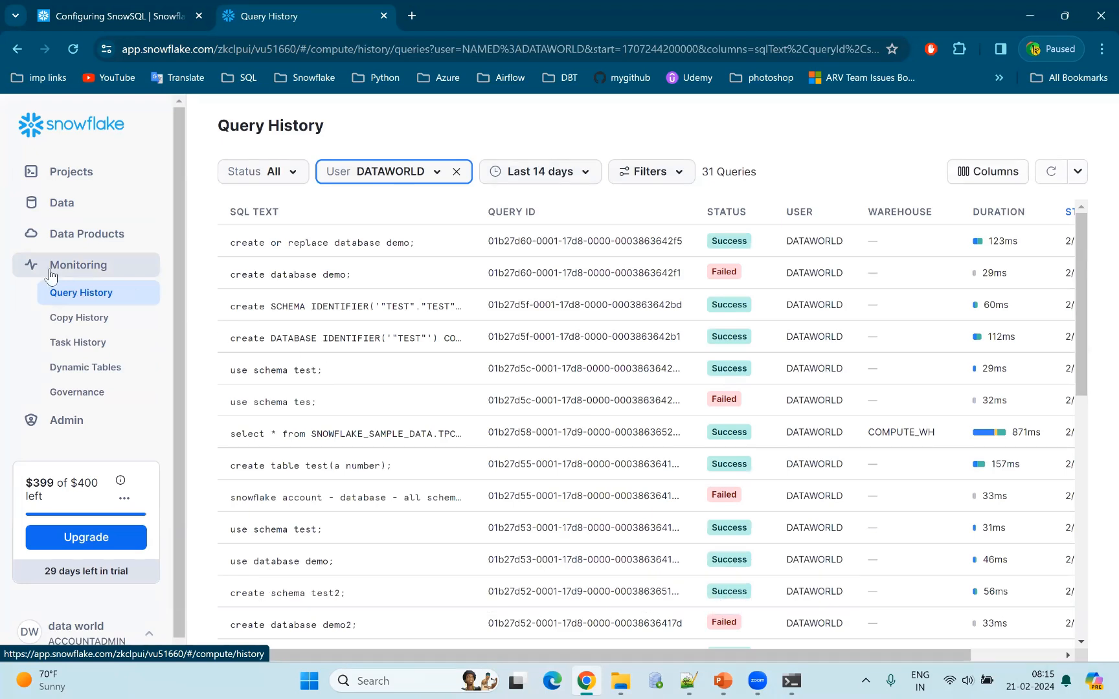
click(33, 189)
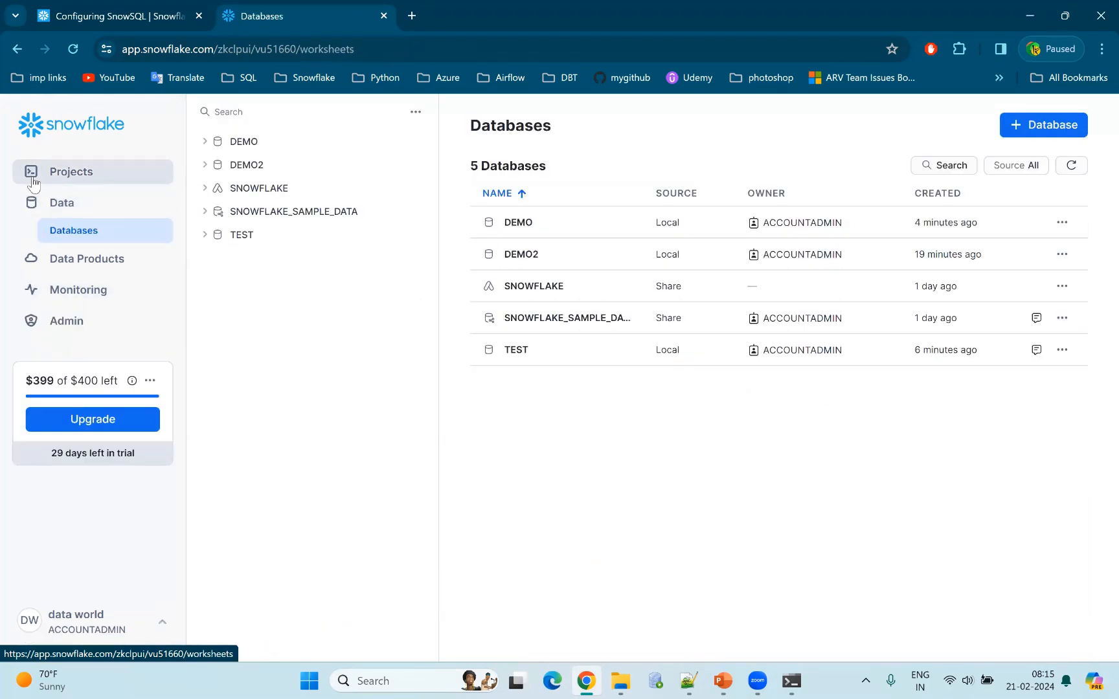
click(33, 184)
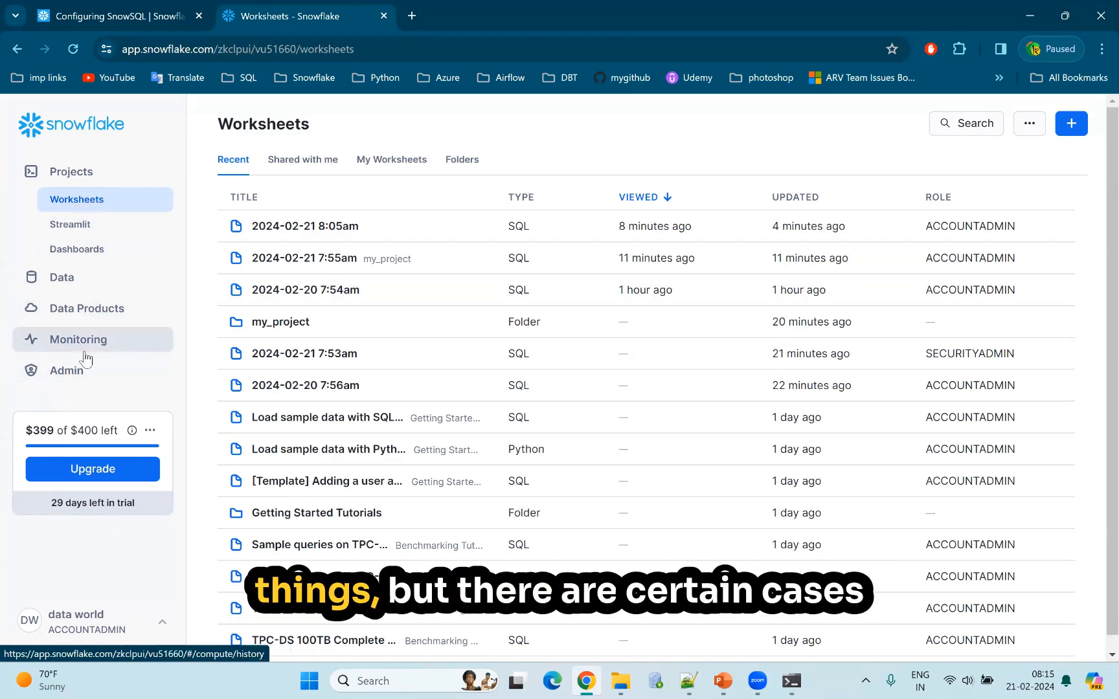
Compare the Warehouses and Query History pages, check Billing & Terms, and return to the warehouse list.
click(63, 373)
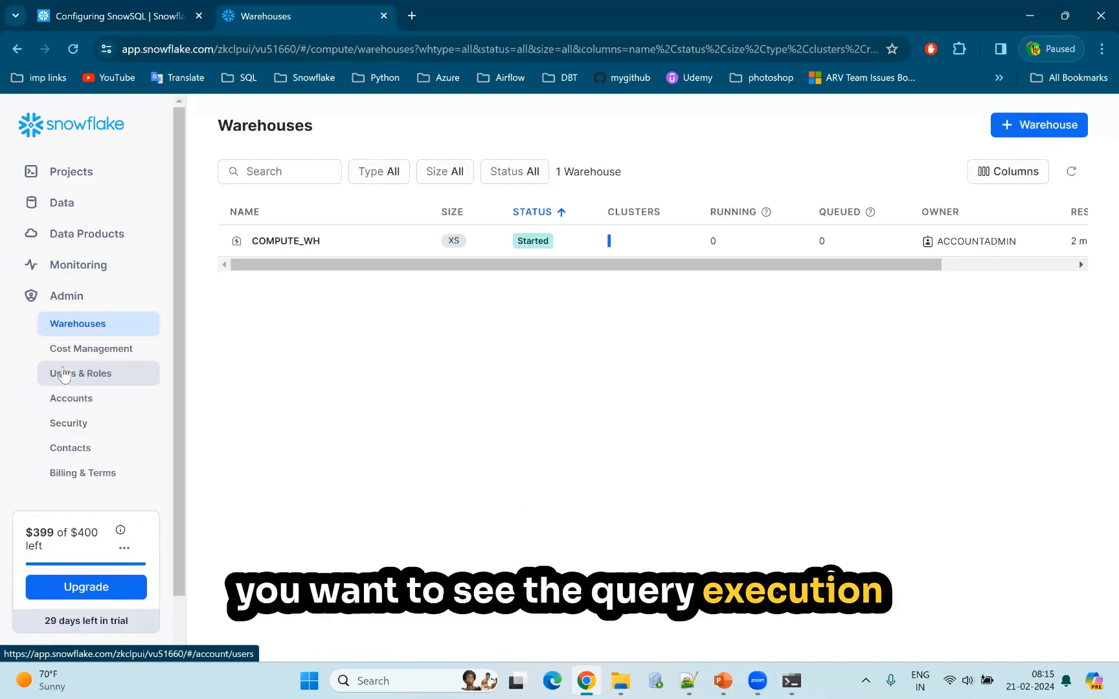
click(97, 265)
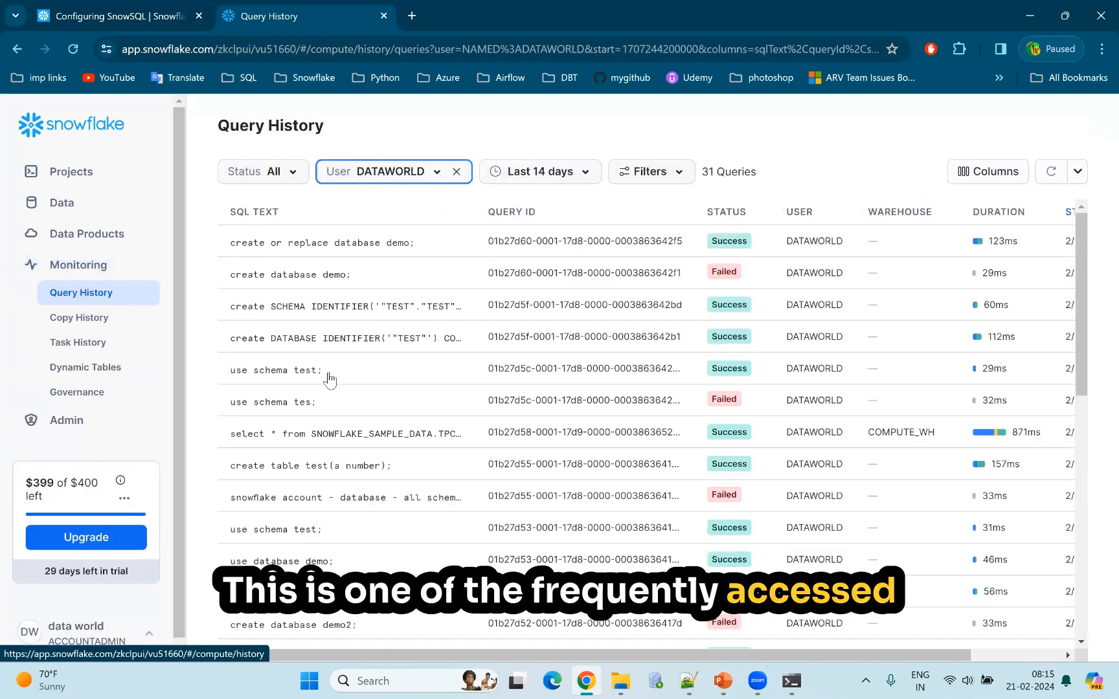
click(69, 428)
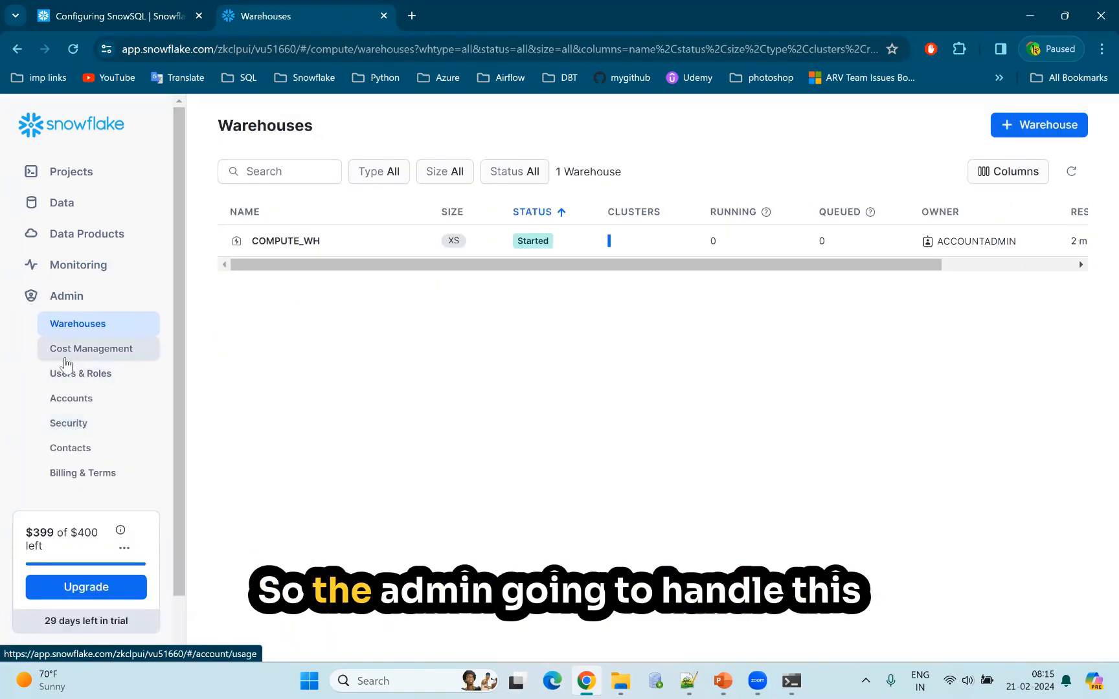
click(78, 474)
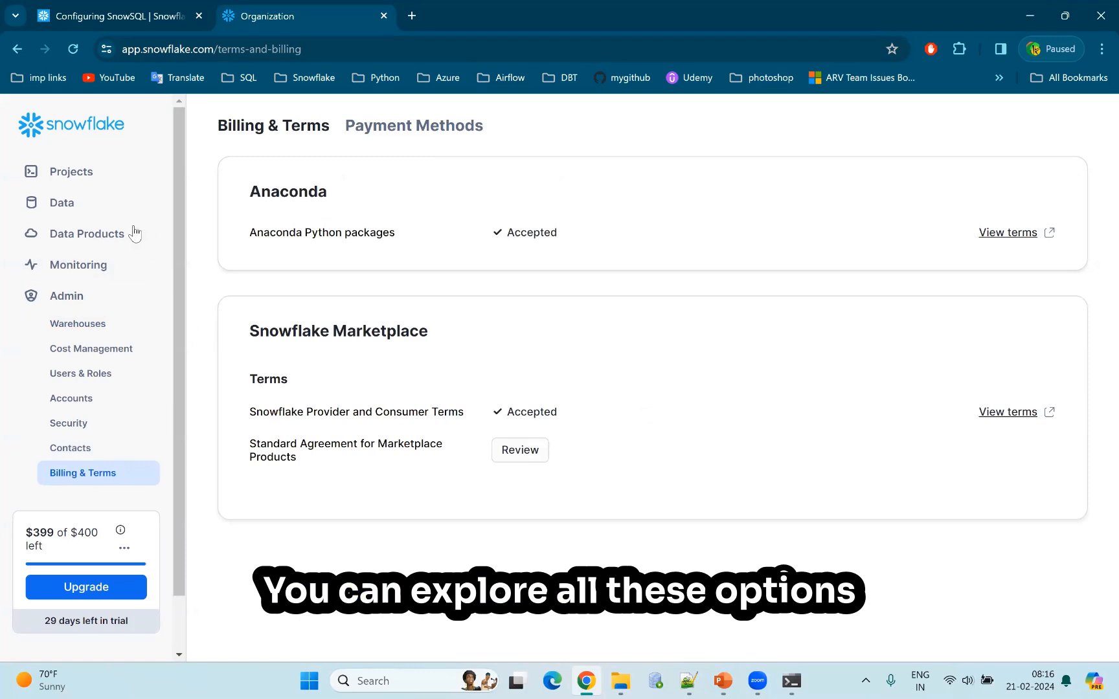
click(32, 309)
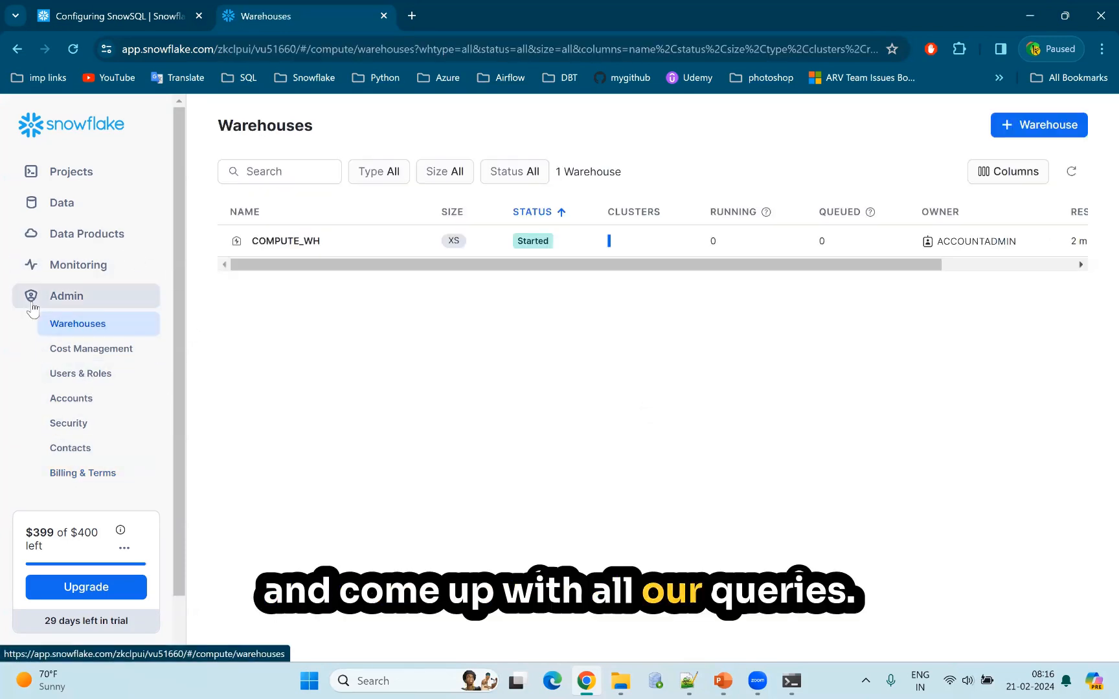